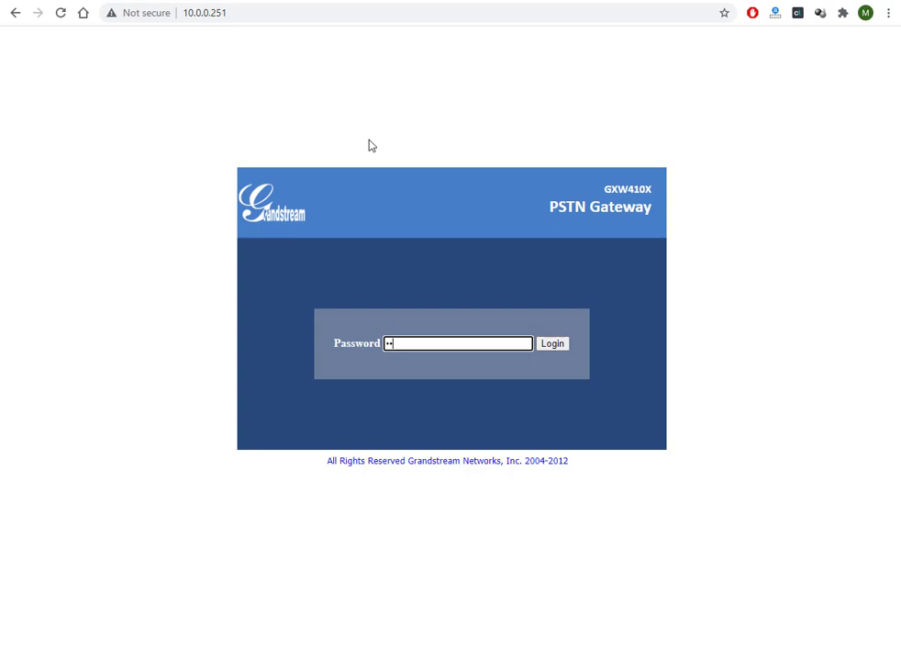
Log in to the GXW410x gateway, review the FXO line settings, and bring up Account 1 (SIP server 10.0.0.250).
type("in")
key("Return")
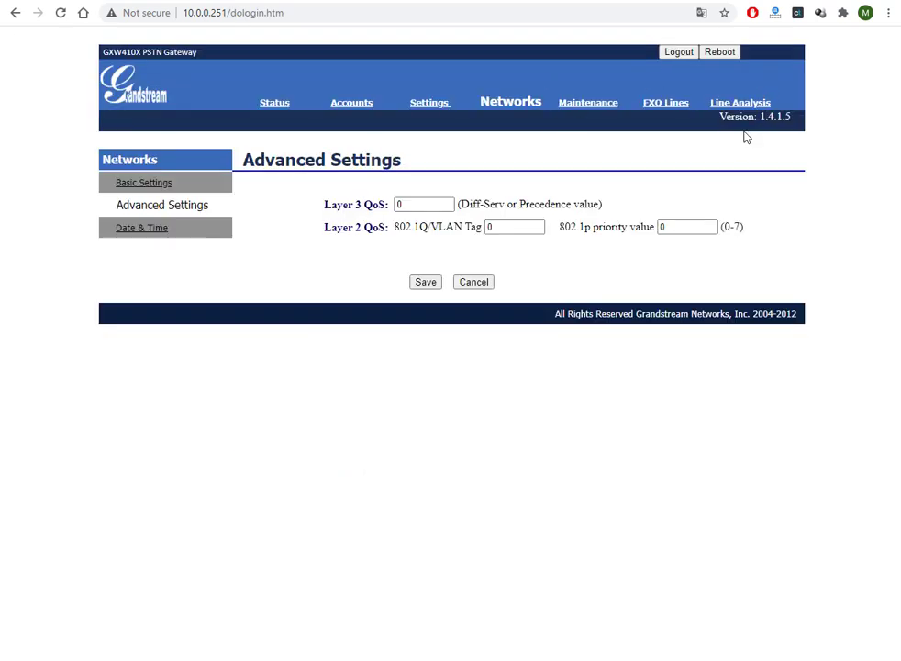
left_click(676, 106)
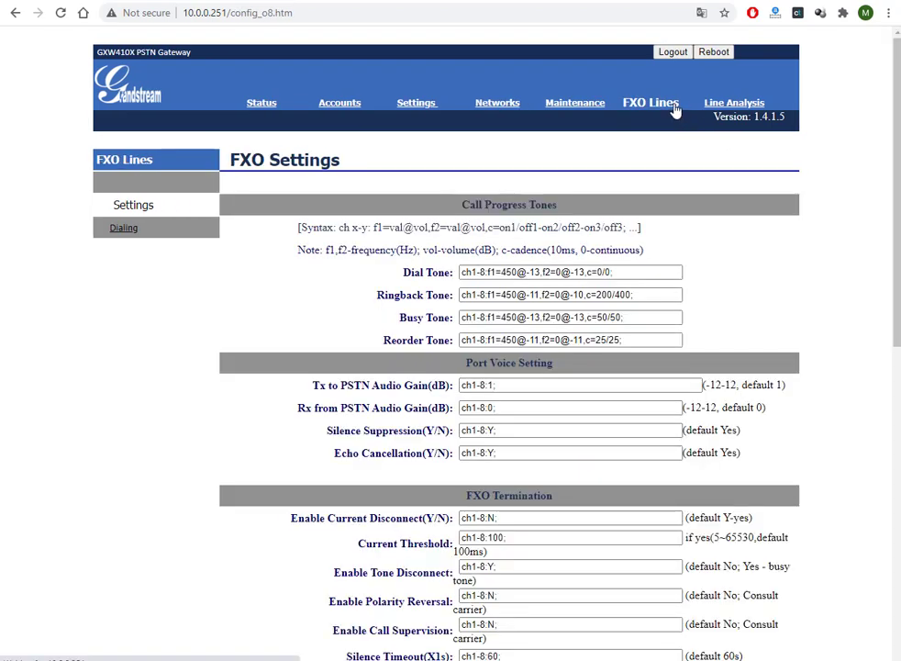
scroll(589, 374, "down", 4)
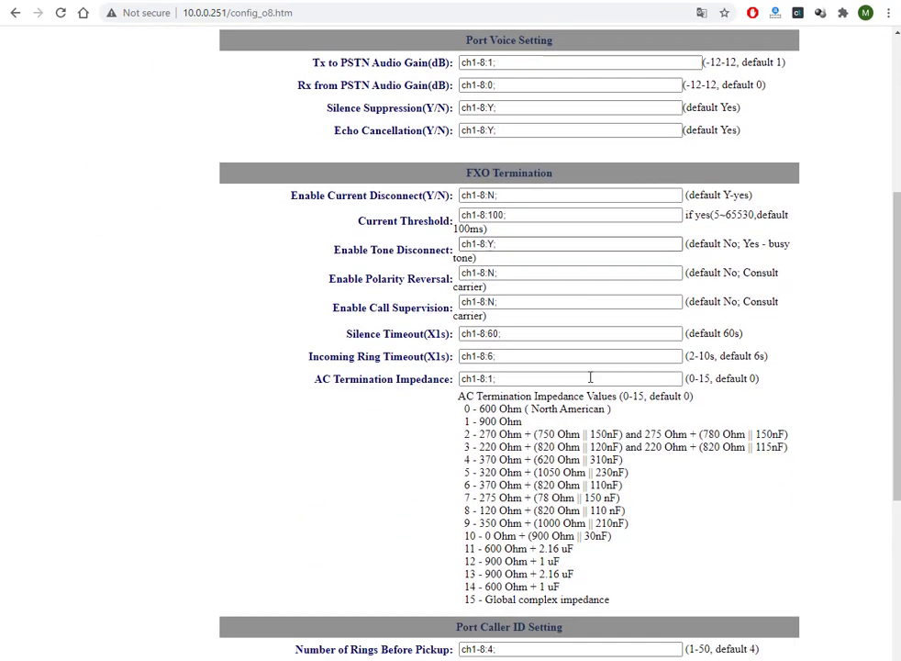
scroll(596, 370, "down", 4)
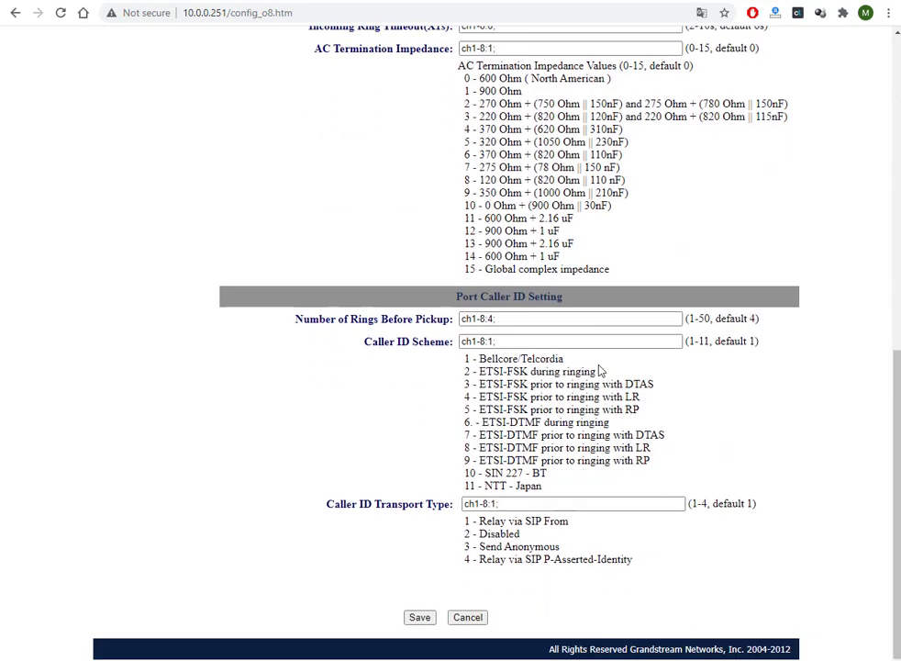
scroll(595, 370, "up", 7)
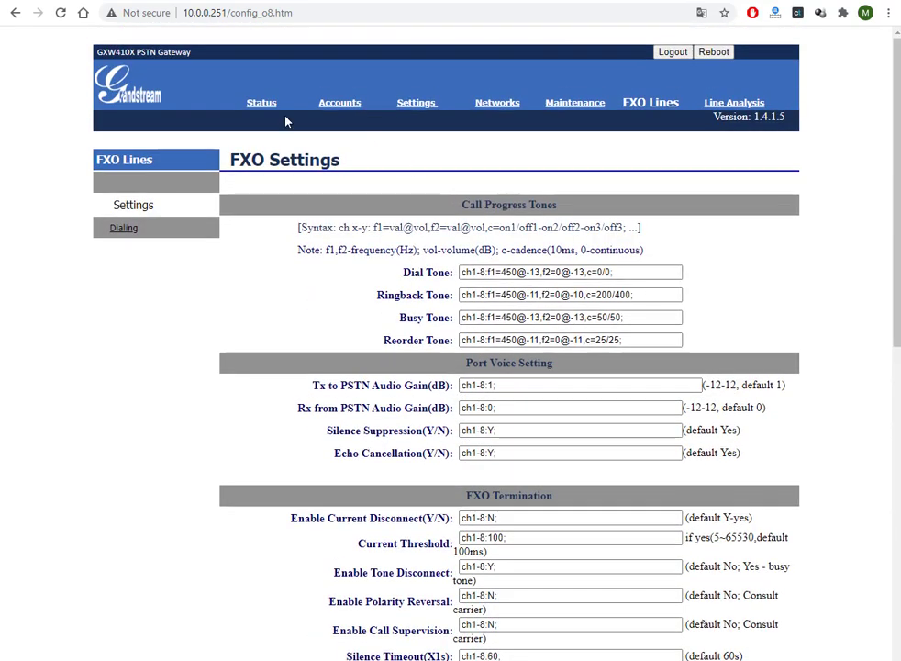
left_click(340, 107)
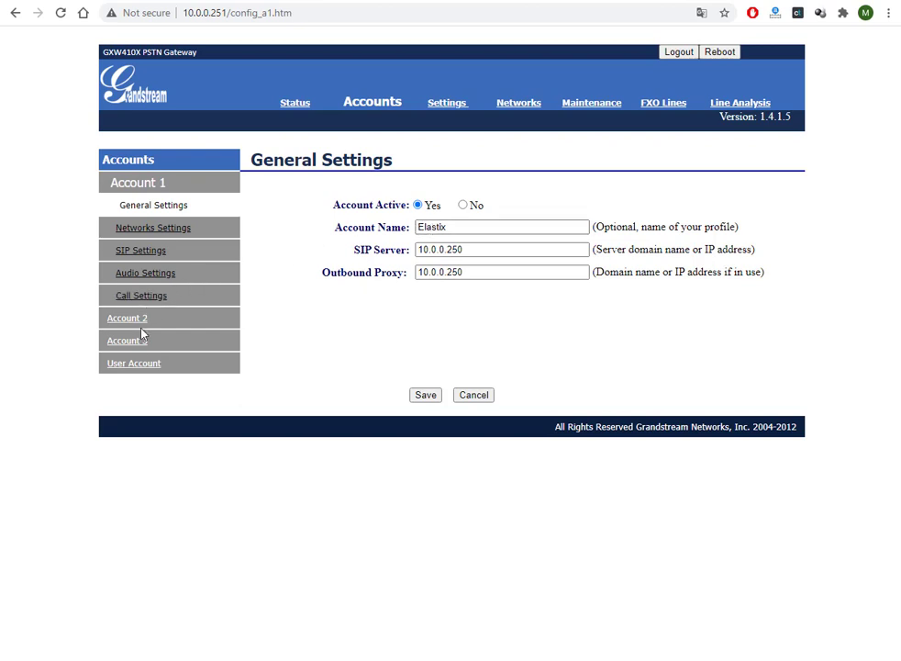
Check Account 1's SIP and network settings, then view system info and network status for 10.0.0.251.
left_click(157, 258)
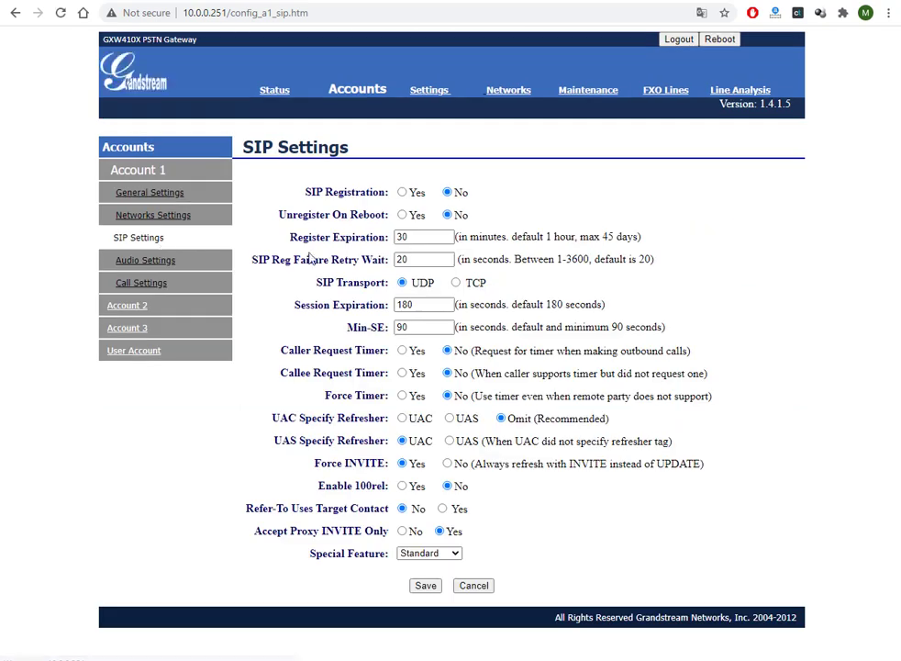
left_click(129, 213)
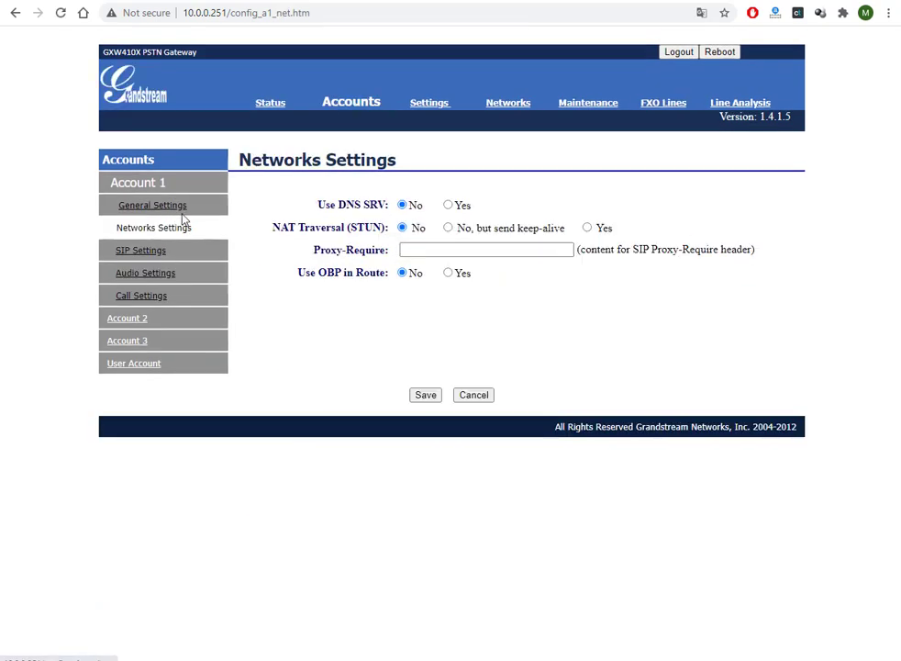
left_click(268, 104)
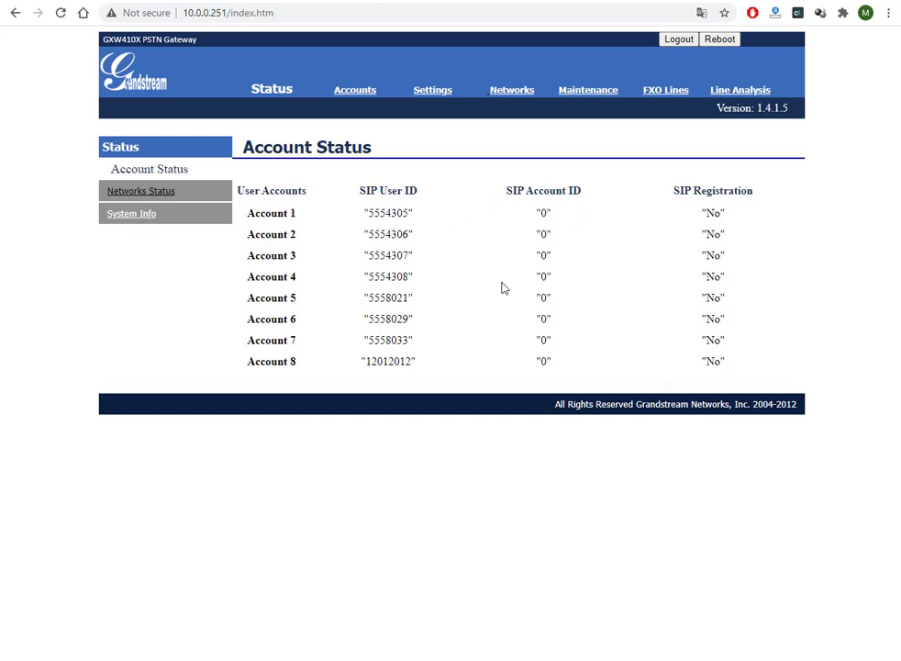
left_click(135, 216)
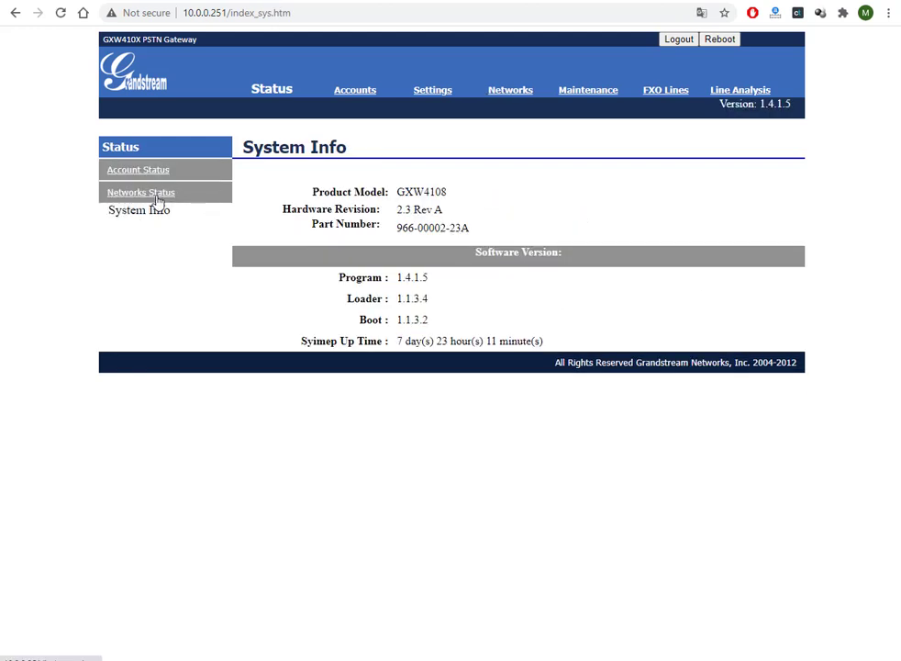
left_click(175, 191)
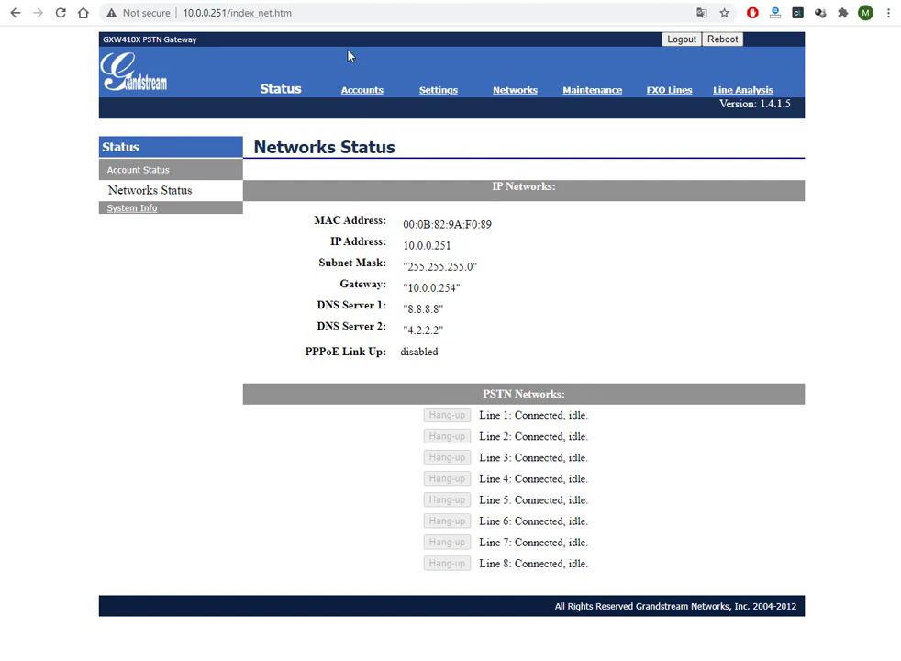
Select the gateway IP 10.0.0.251 and enter the Issabel server address 10.0.0.139.
left_click(229, 12)
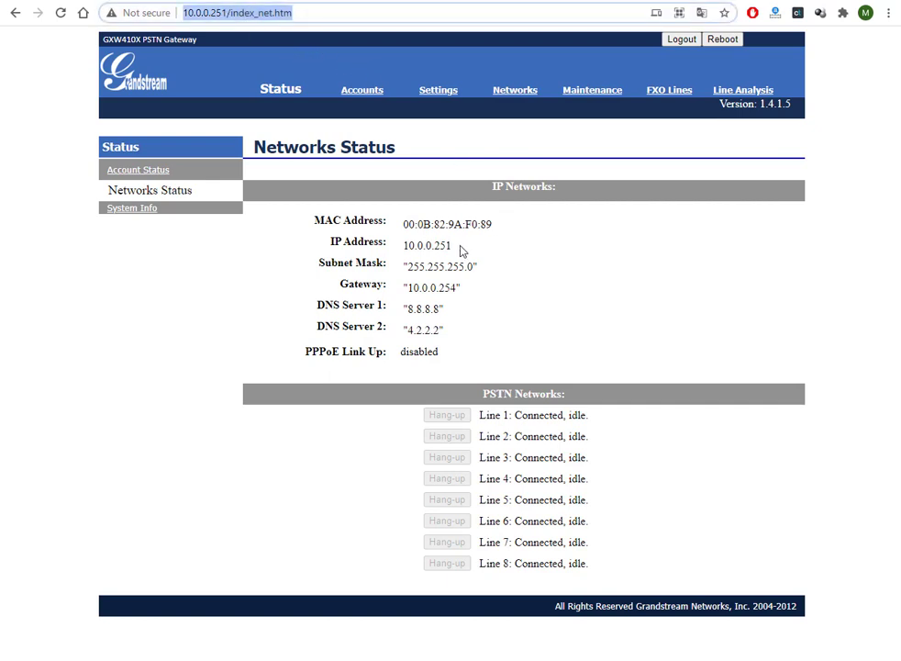
left_click_drag(457, 249, 405, 245)
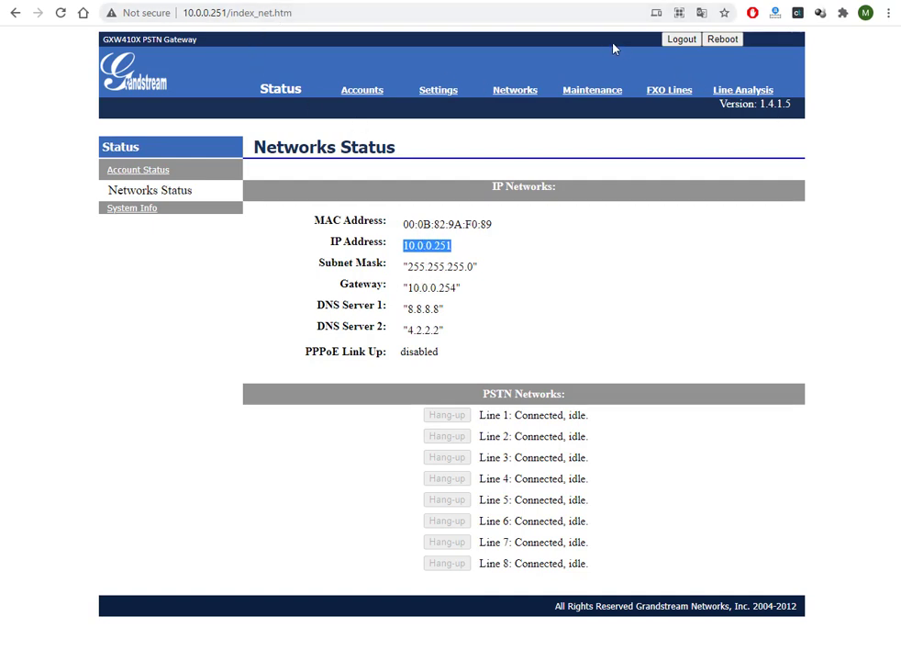
left_click(582, 13)
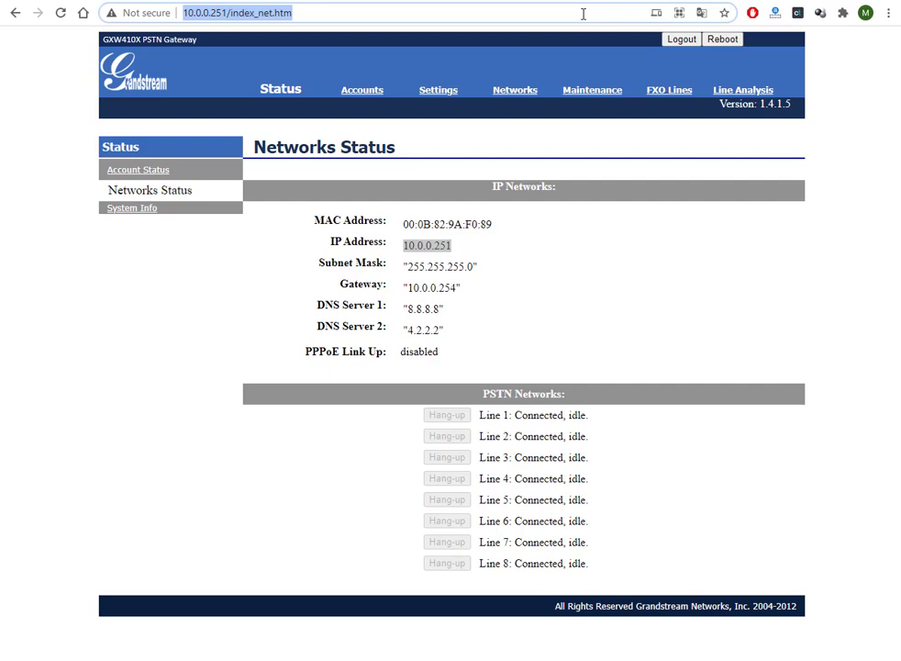
type("10.0.0.")
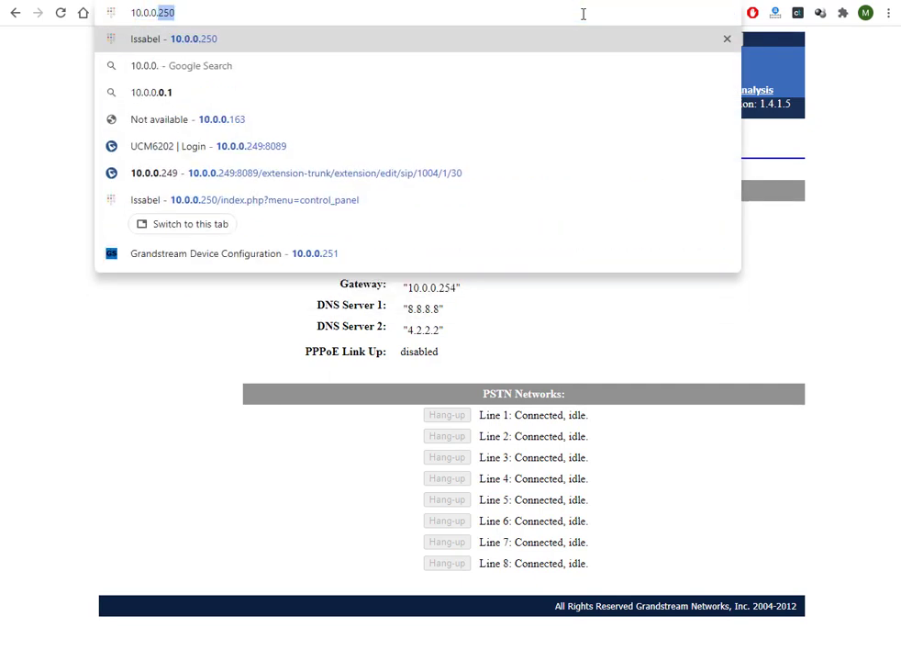
type("1")
type("39")
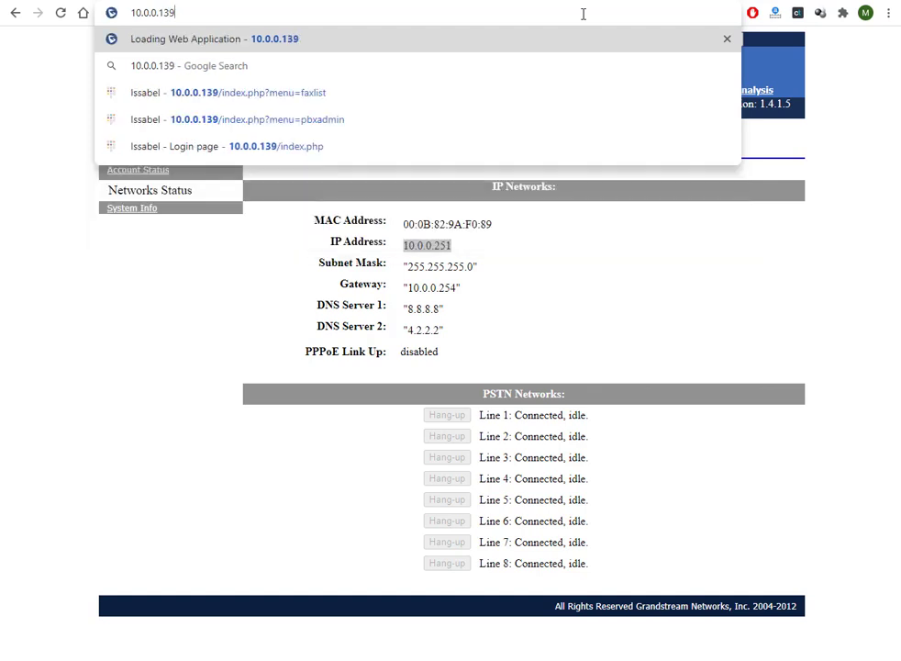
Load 10.0.0.139, log in with the admin username and password, and dismiss the sign-up popup.
key("Return")
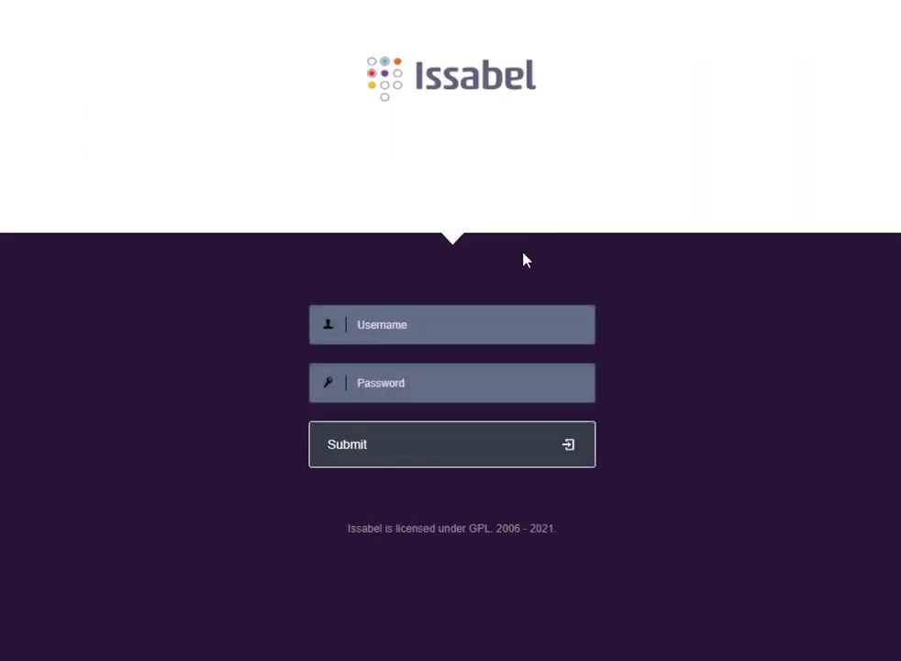
type("admin")
key("Tab")
type("•")
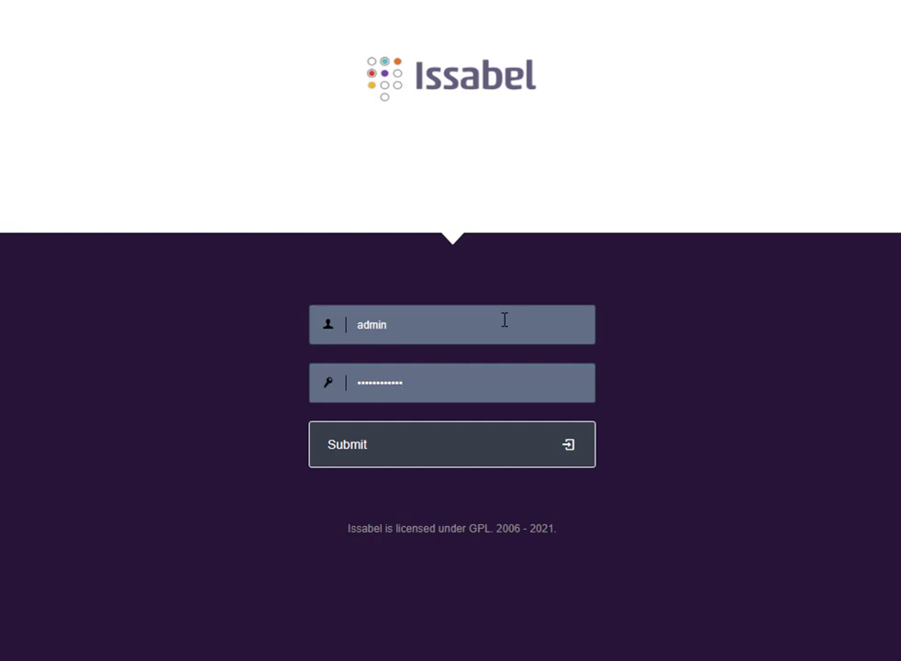
key("Return")
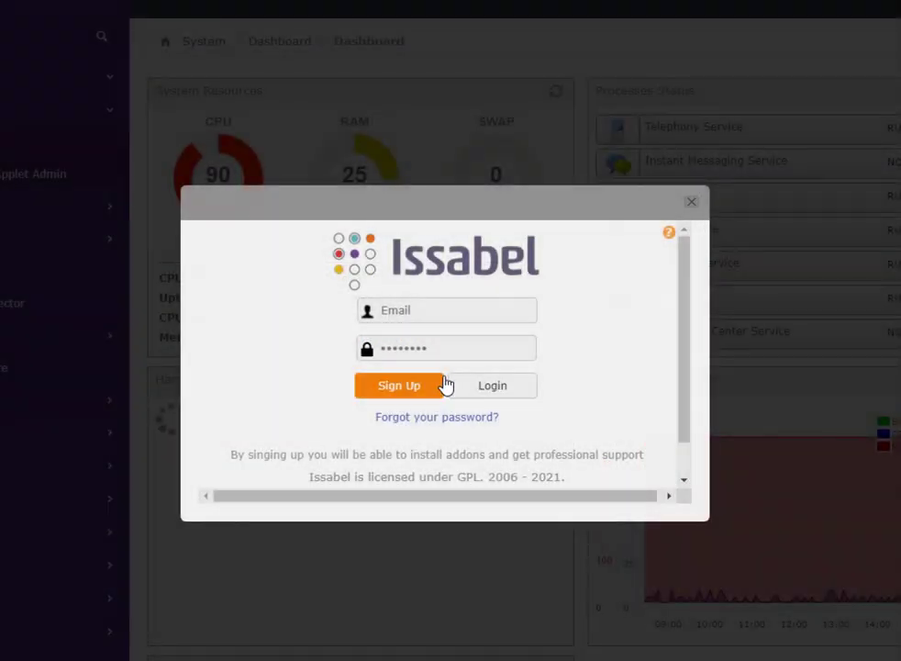
left_click(690, 202)
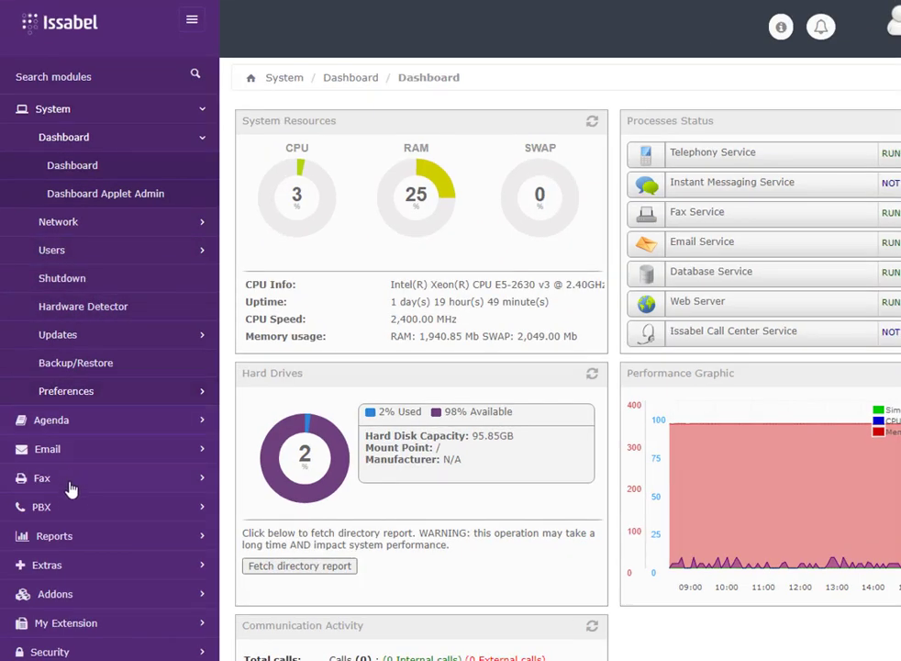
Look over the PBX Operator Panel and the Virtual Fax List.
left_click(69, 505)
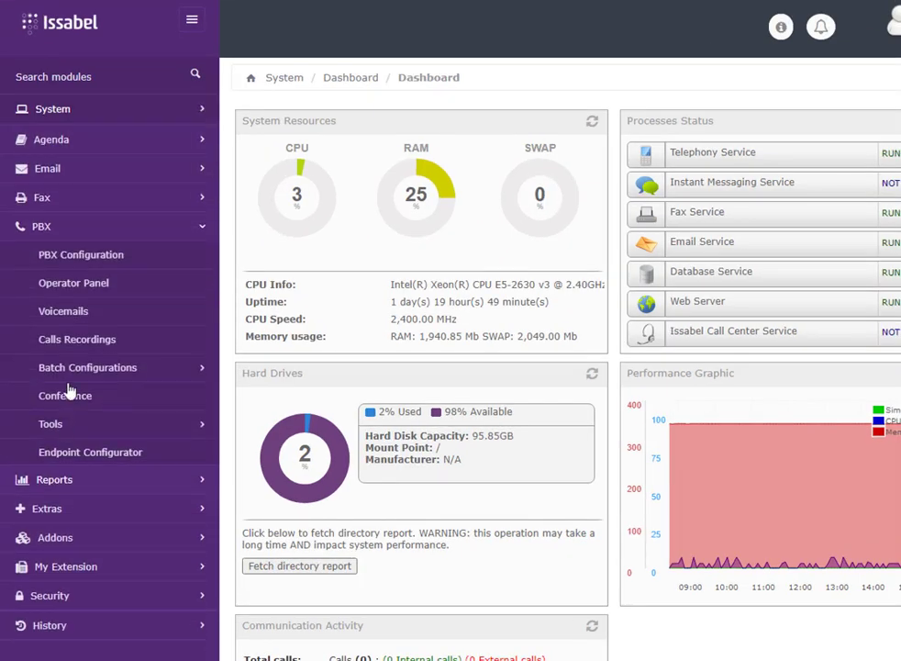
left_click(117, 286)
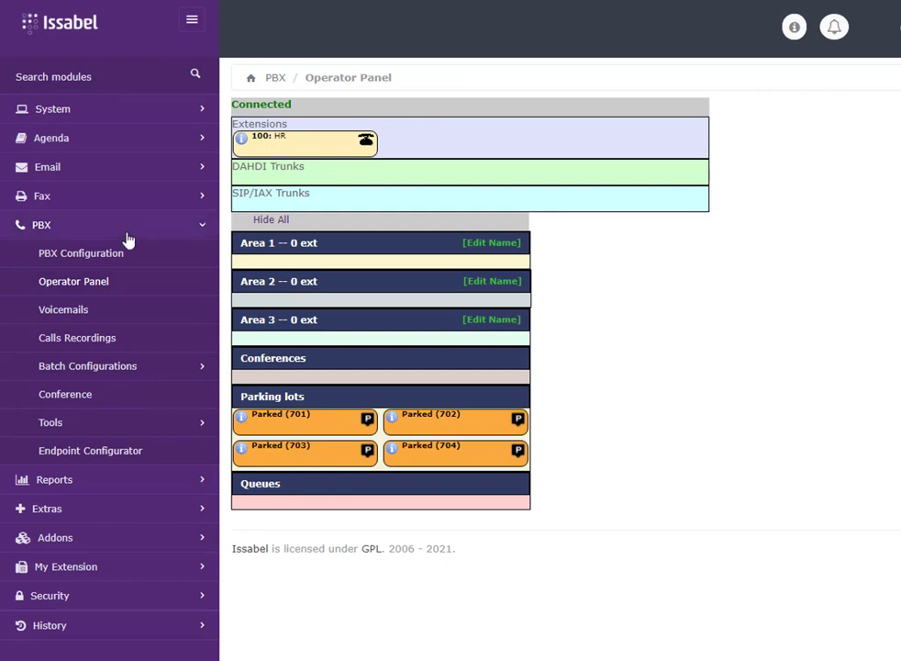
left_click(90, 200)
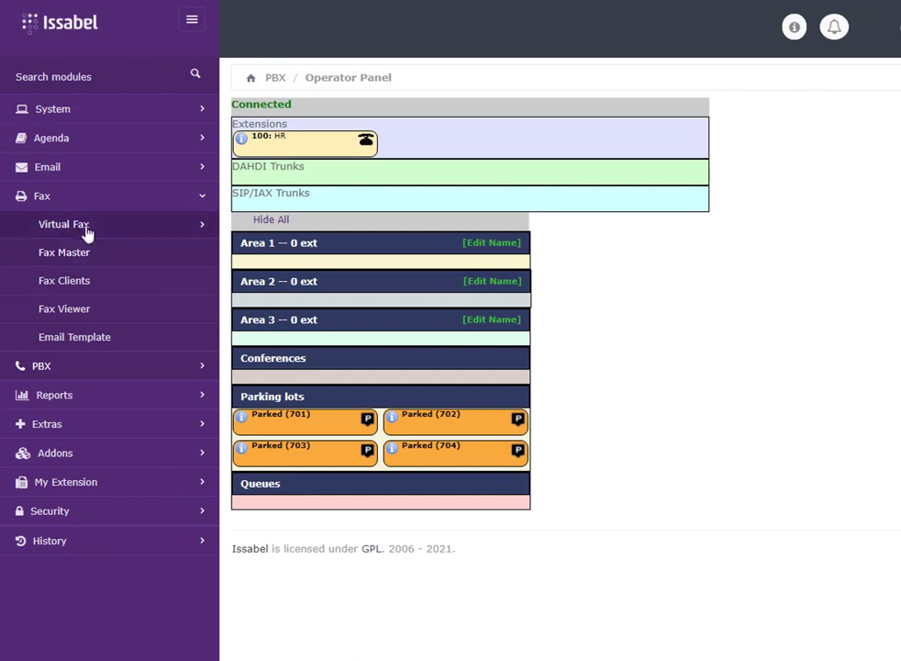
left_click(93, 228)
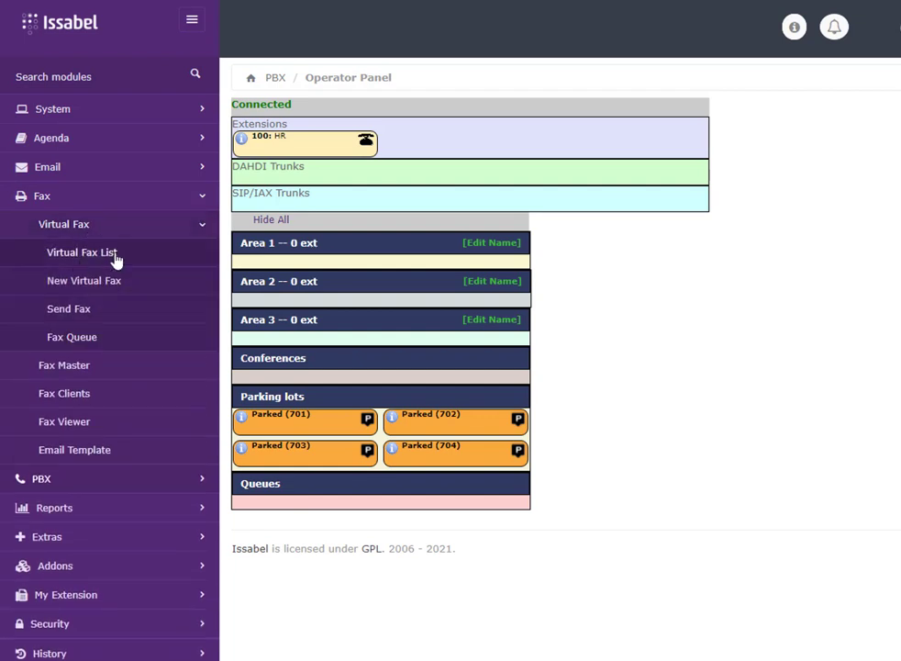
left_click(117, 255)
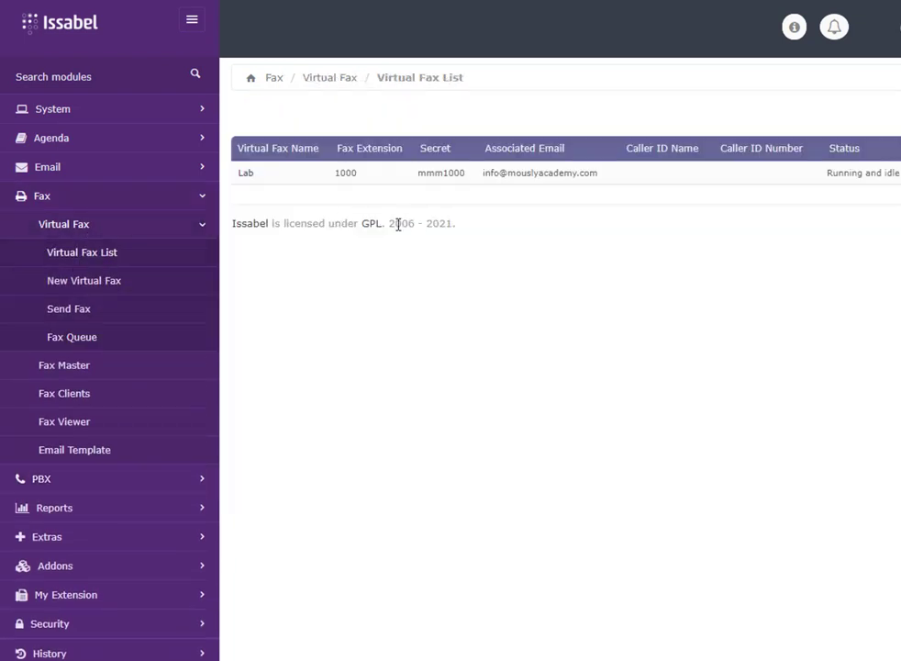
left_click(199, 227)
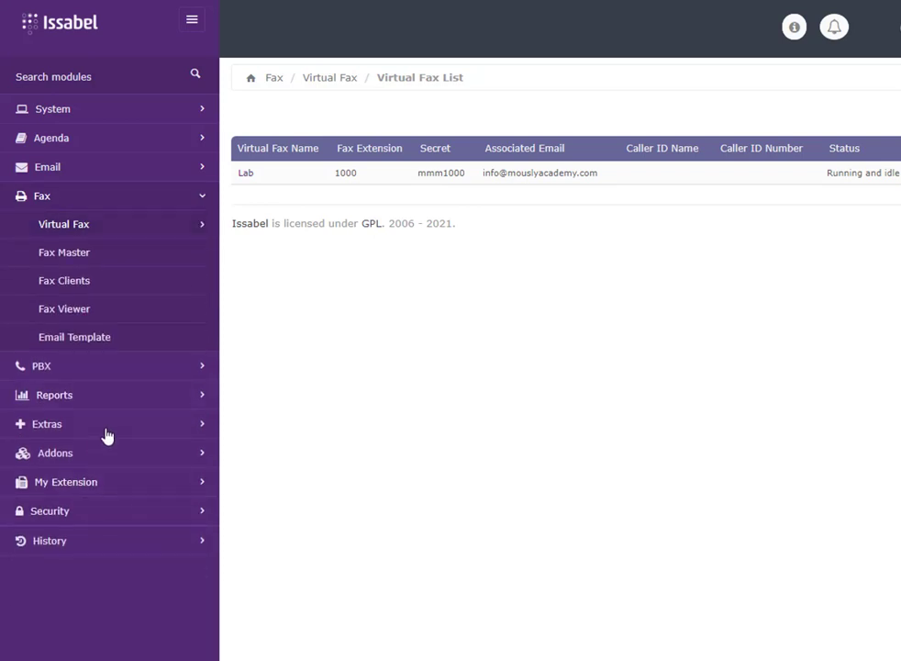
Check the System Backup/Restore page, then go to PBX Configuration.
left_click(133, 106)
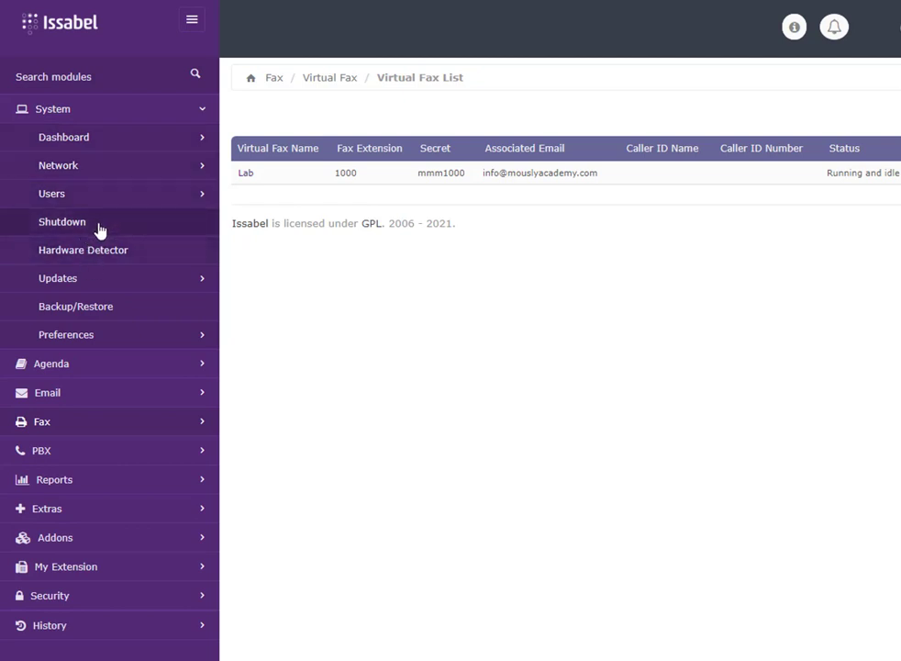
left_click(103, 308)
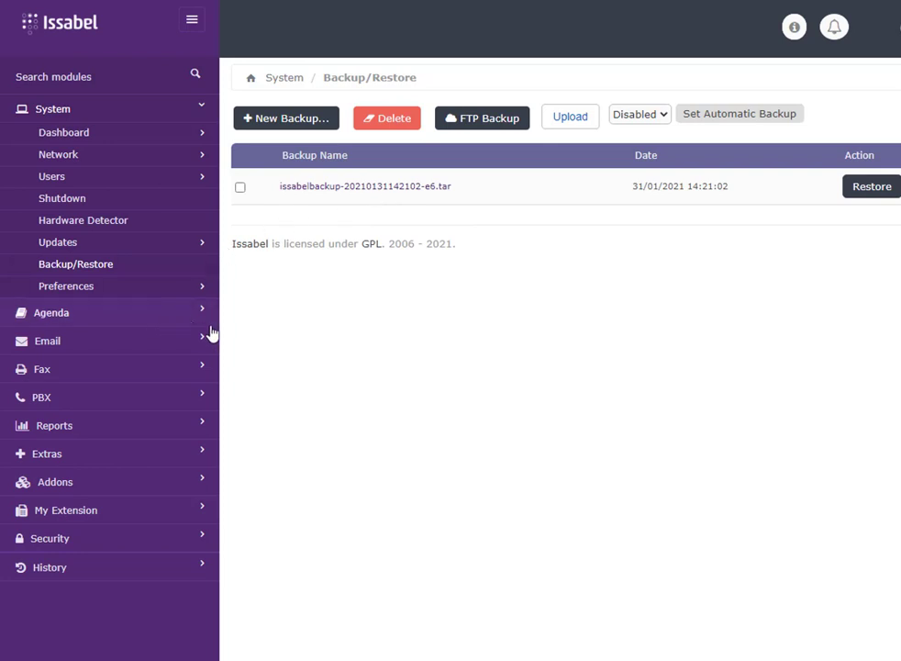
left_click(205, 398)
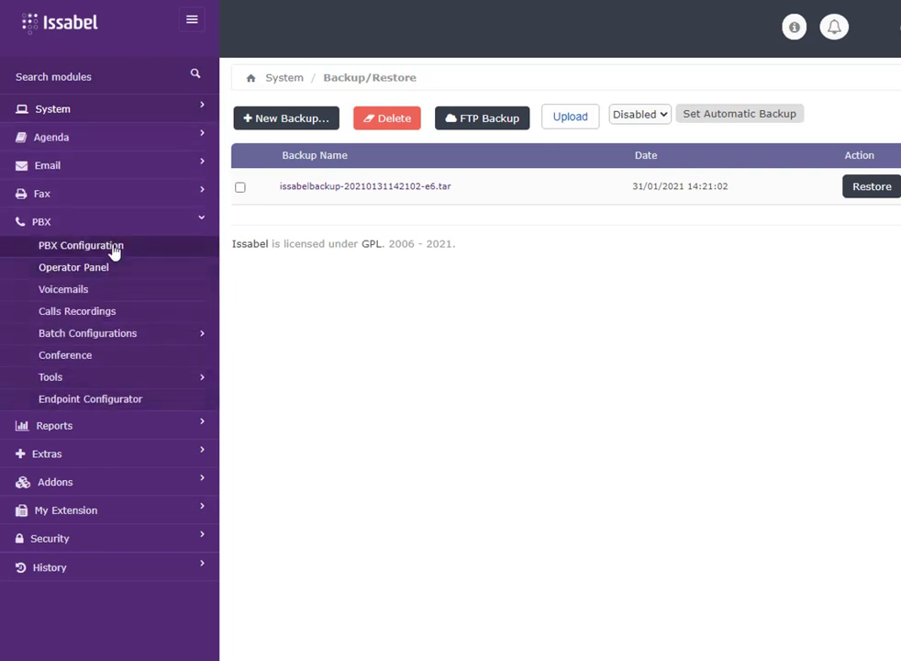
left_click(121, 248)
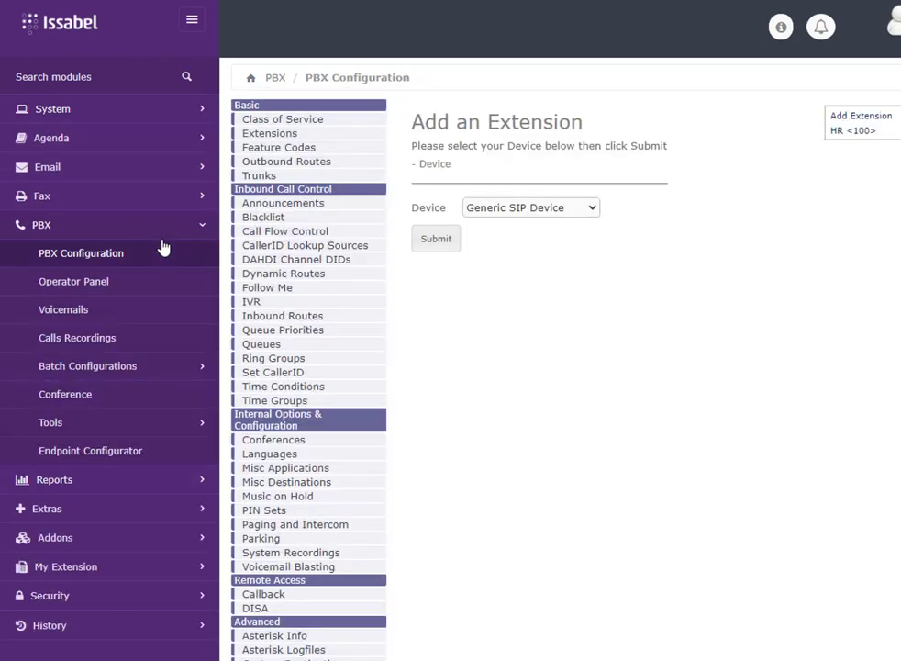
Start a new SIP trunk named line1.
left_click(264, 178)
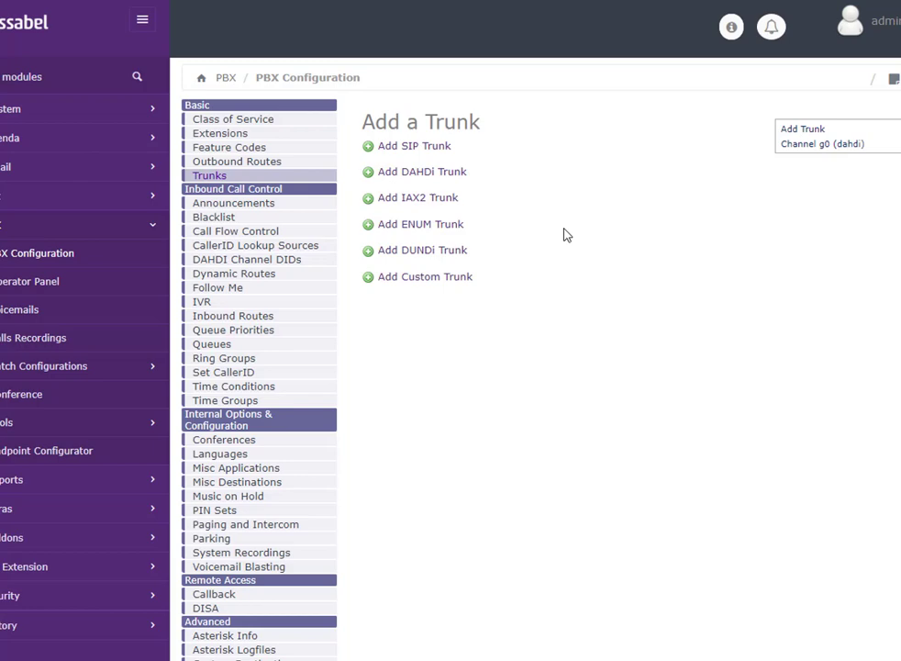
left_click(443, 155)
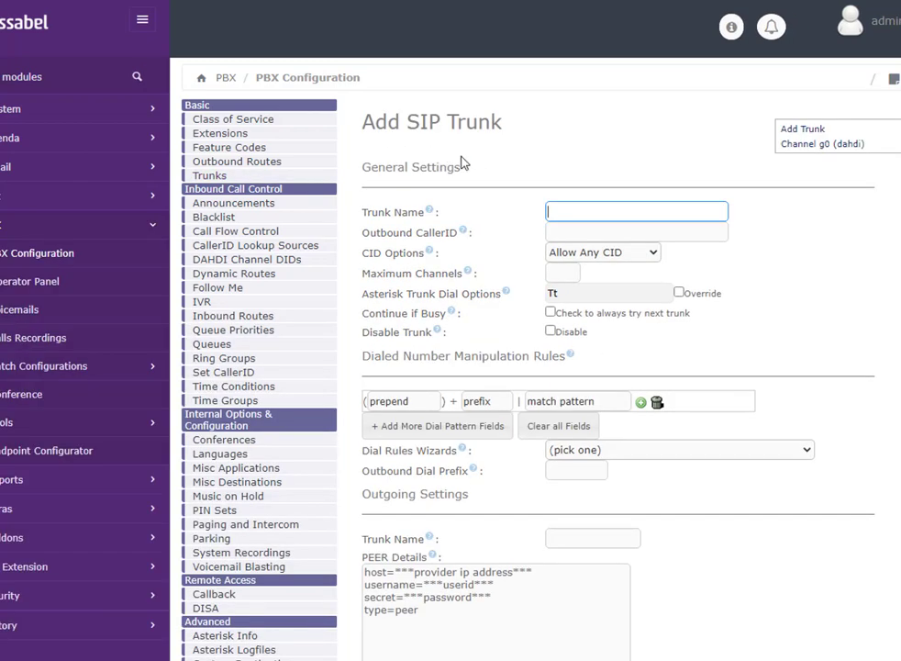
left_click(572, 209)
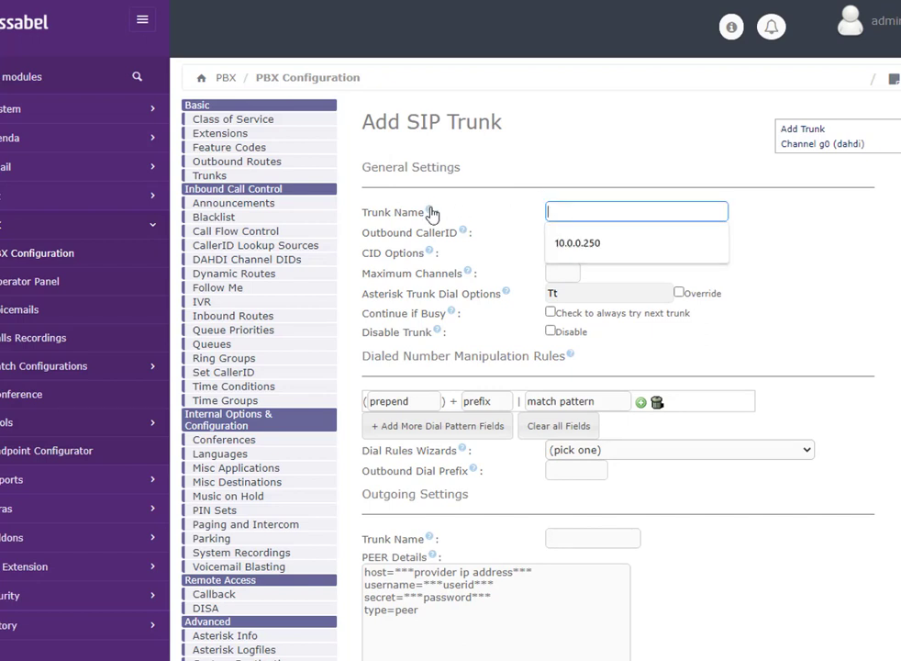
mouse_move(431, 212)
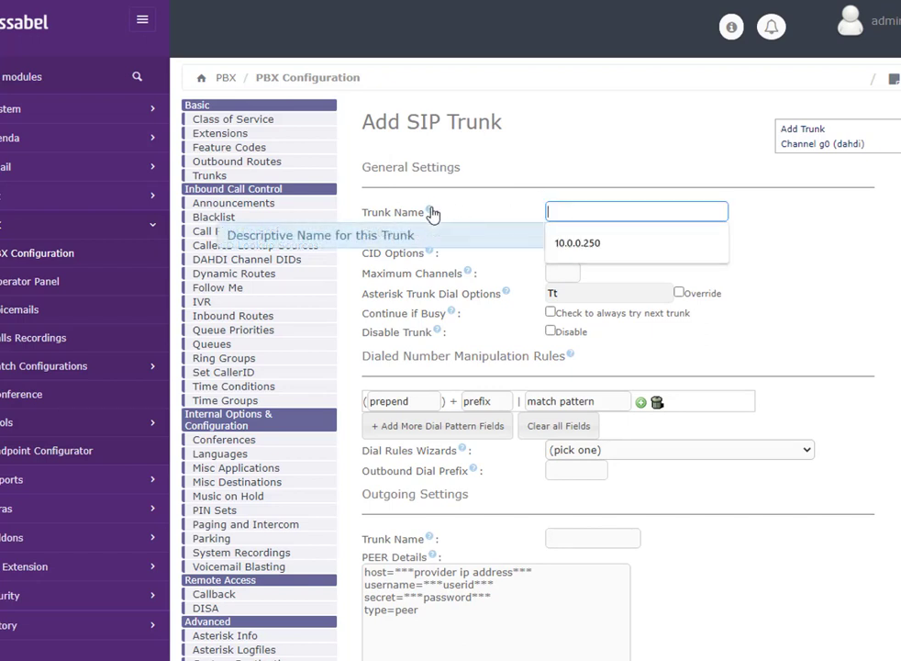
left_click(564, 206)
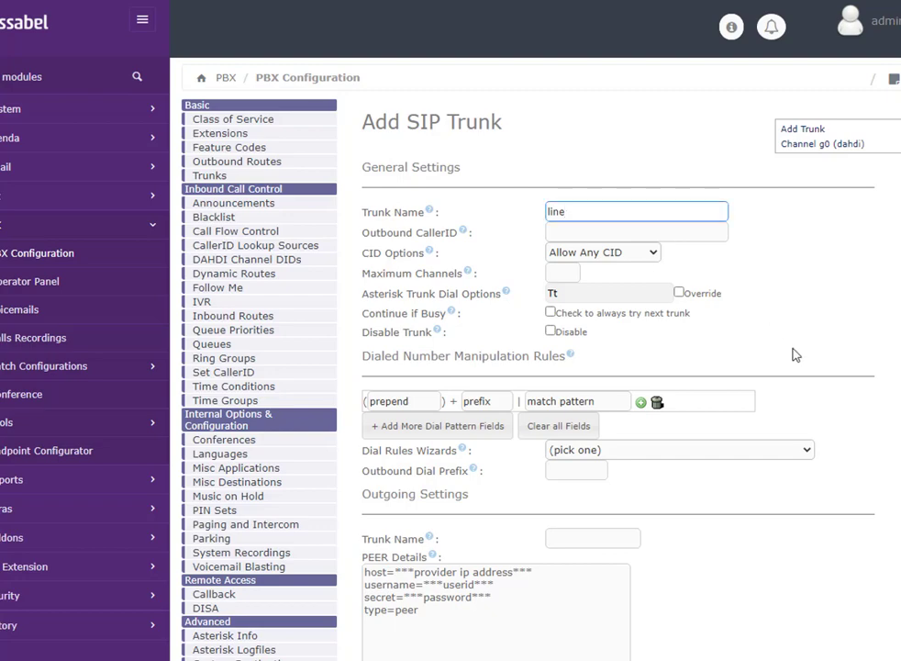
type("line1")
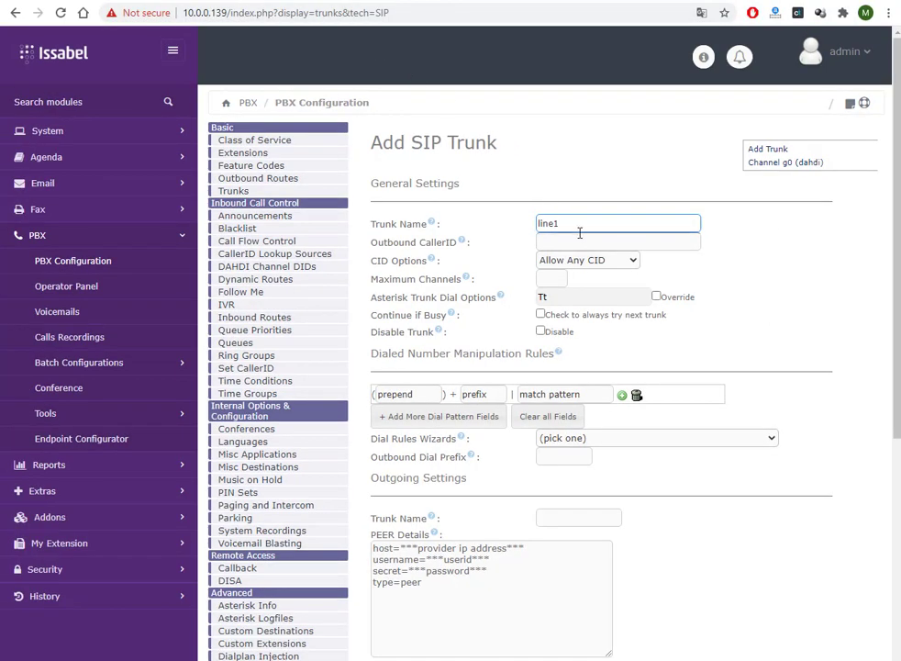
Fill in outbound caller ID 5551111 and leave Dial Rules Wizards unselected.
left_click(580, 241)
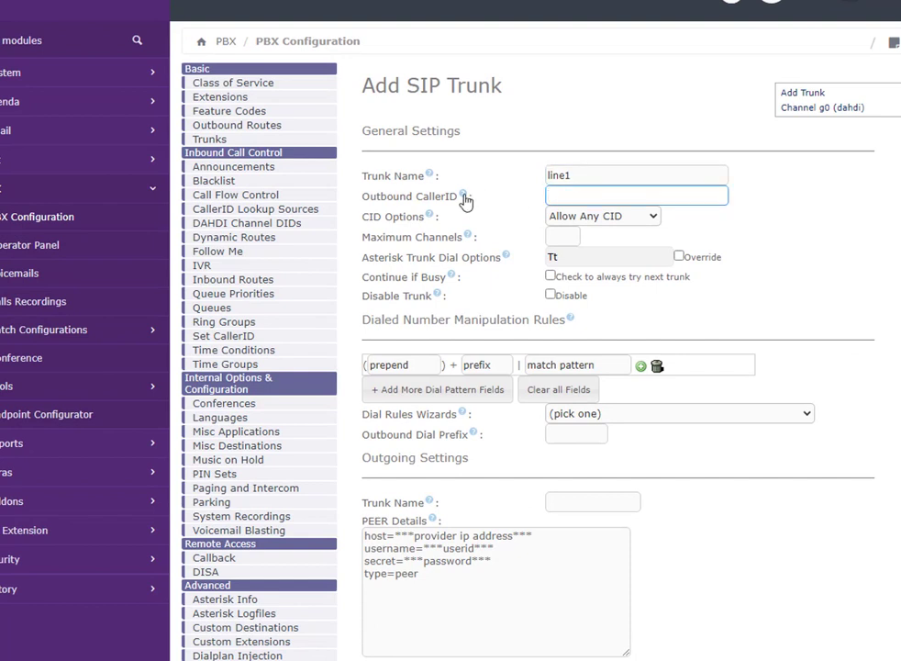
mouse_move(464, 198)
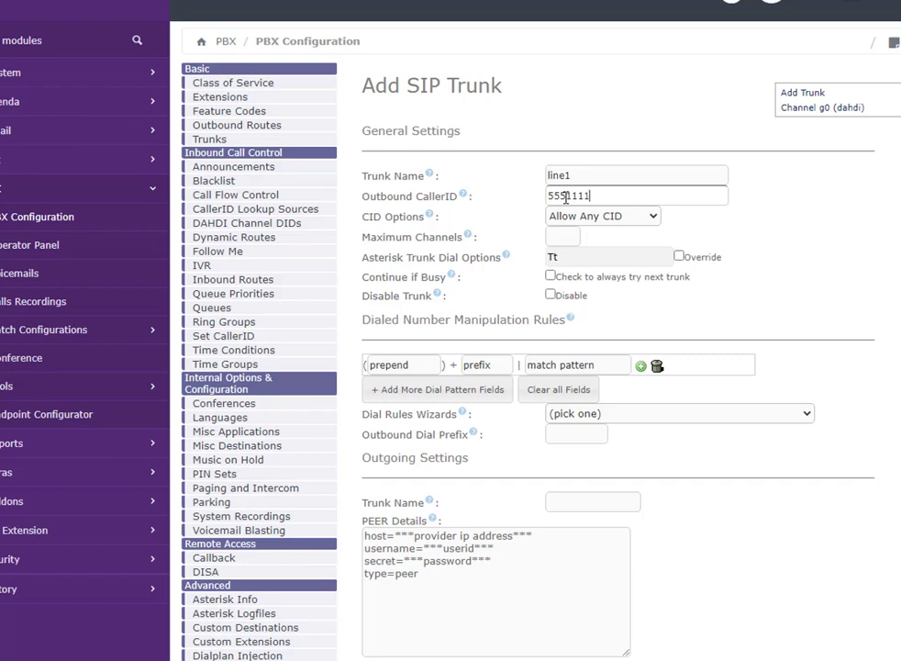
left_click(566, 197)
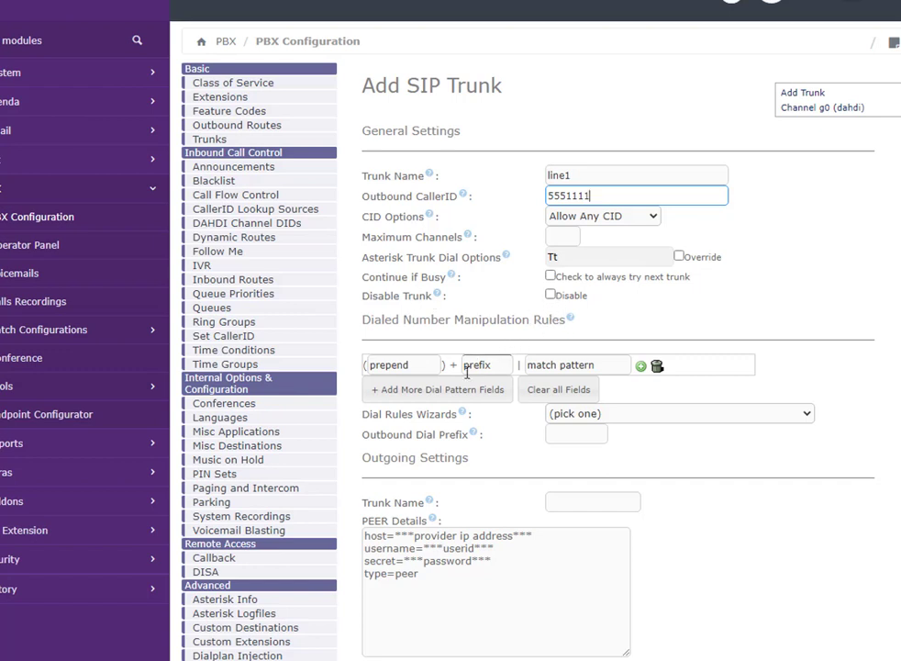
left_click(613, 414)
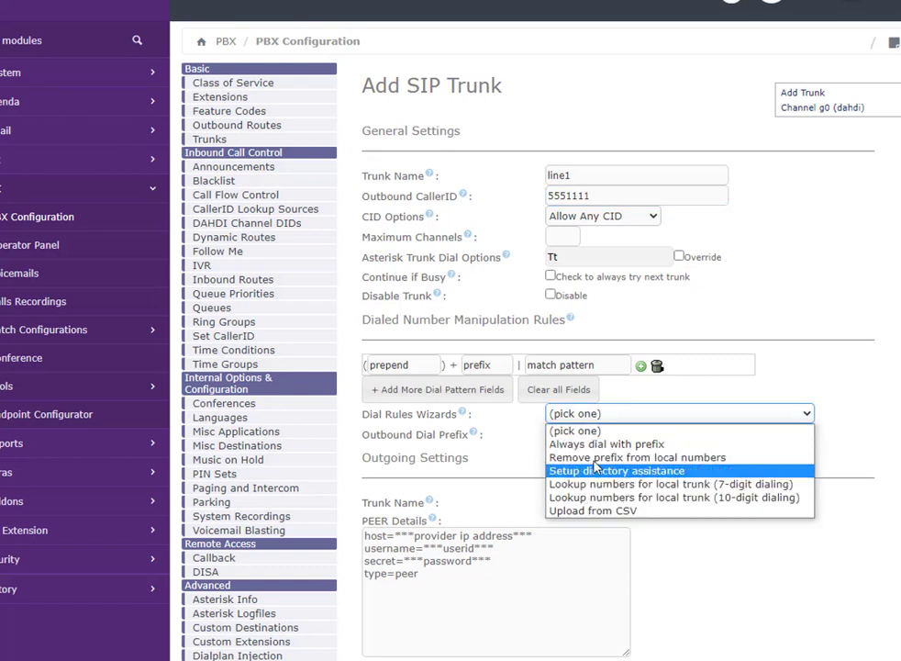
left_click(838, 393)
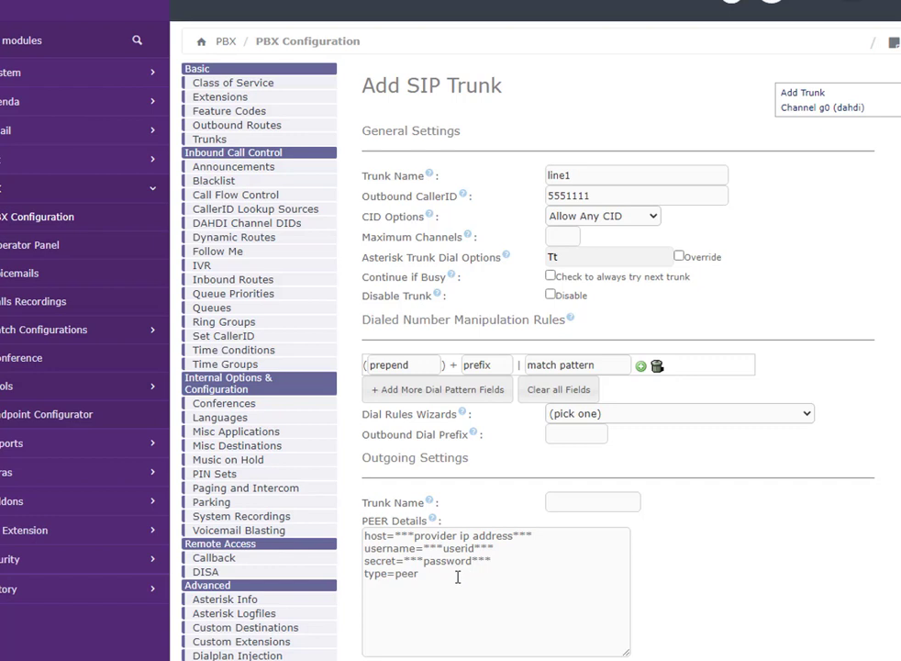
Replace line1's PEER Details with the provider's SIP settings for host 10.0.0.251.
left_click_drag(458, 576, 344, 540)
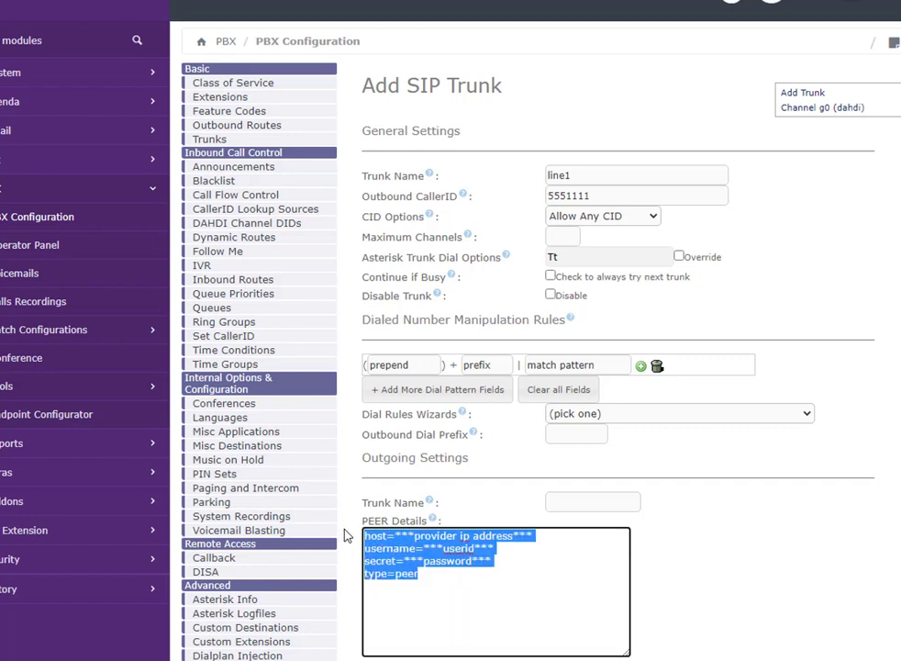
key("ctrl+v")
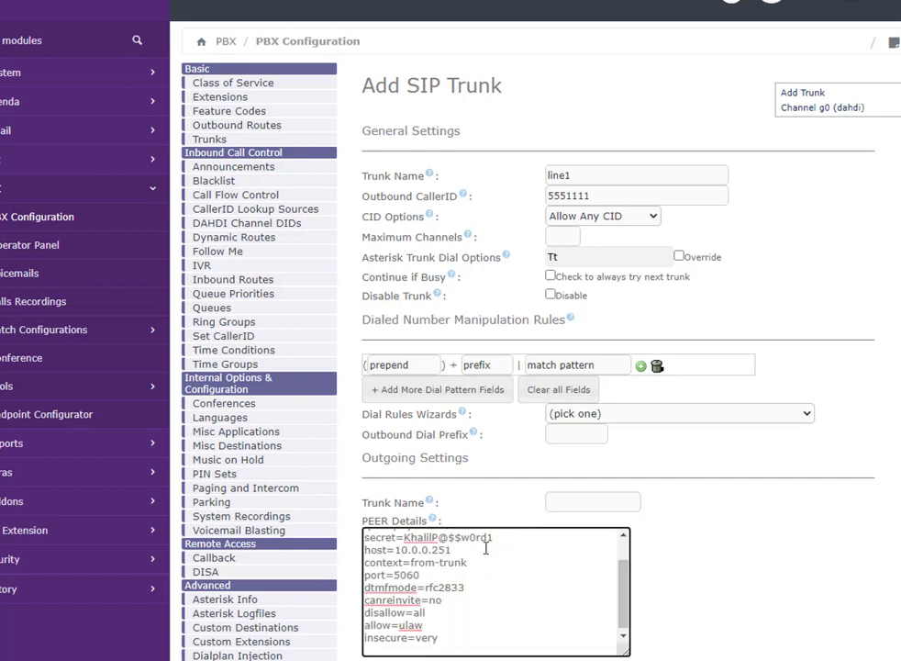
key("Return")
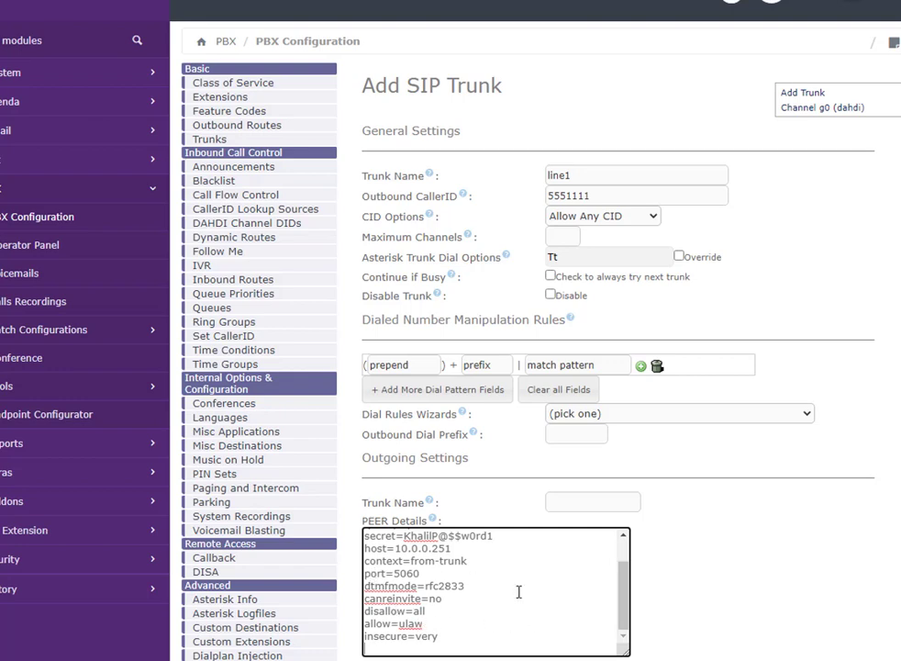
scroll(708, 564, "down", 5)
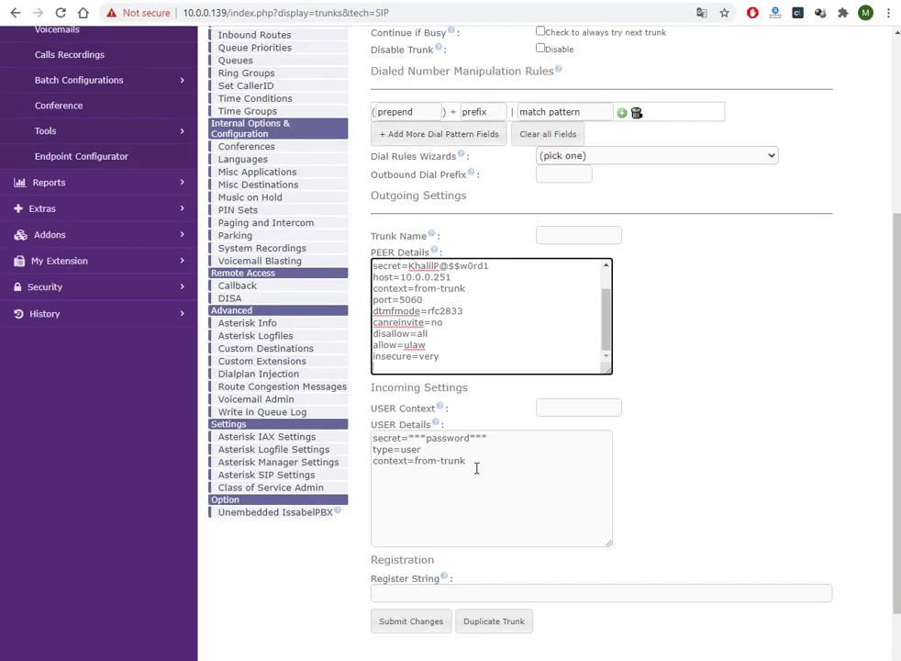
Clear the USER Details, set outgoing Trunk Name 05, and save the line1 trunk.
left_click_drag(476, 468, 372, 437)
key("BackSpace")
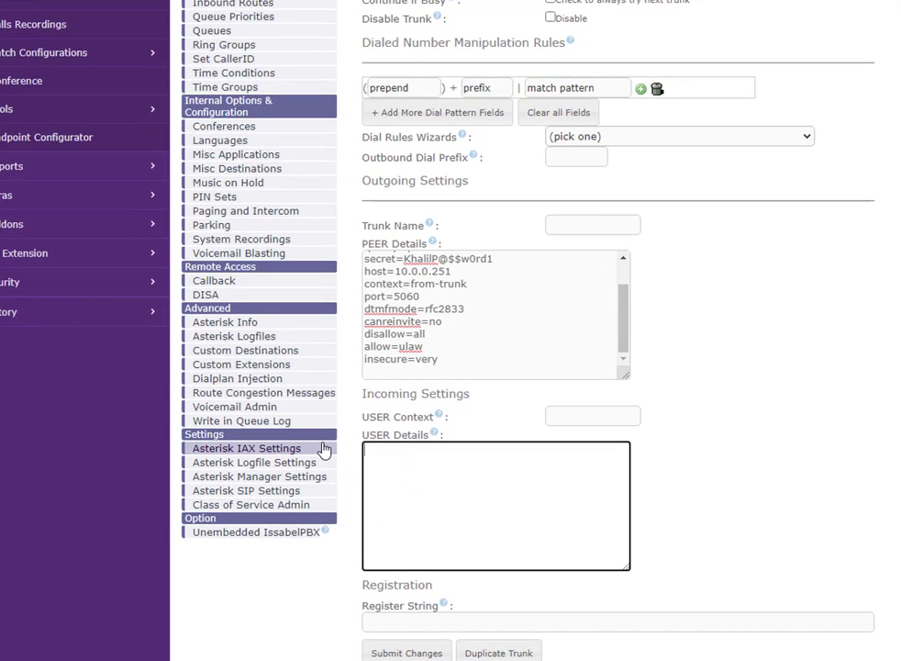
left_click(577, 417)
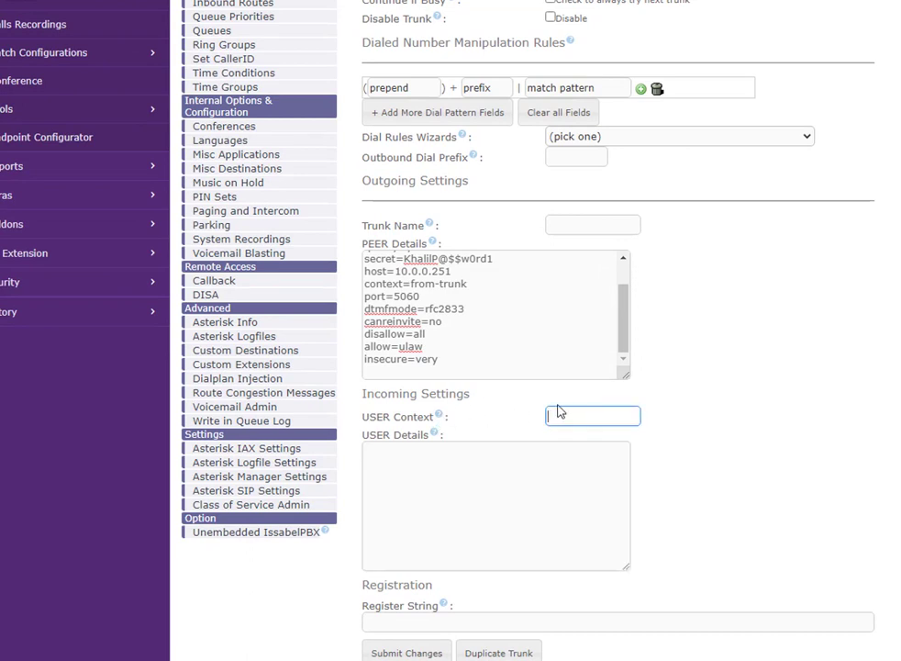
left_click(579, 228)
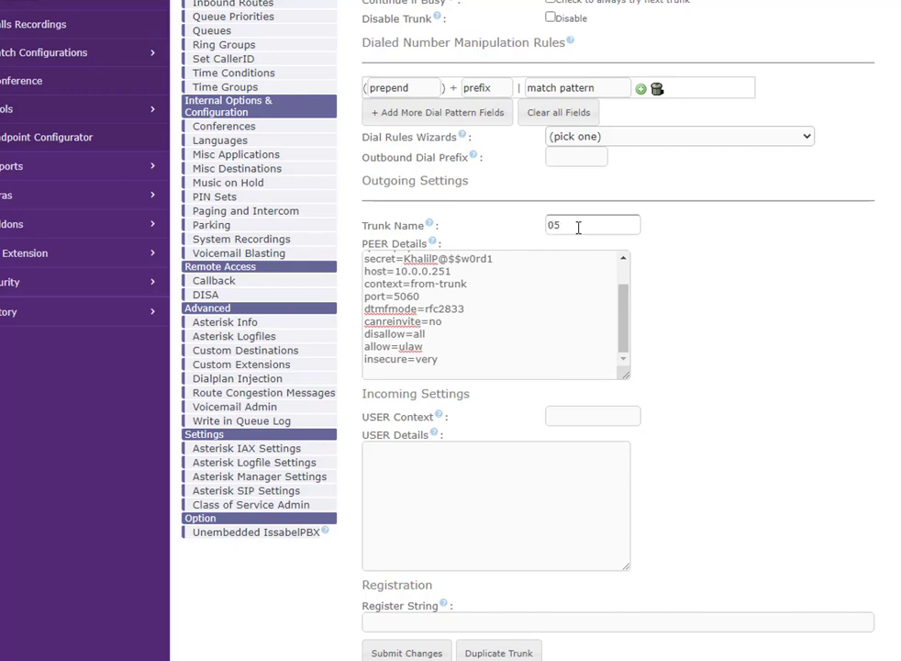
scroll(507, 302, "up", 1)
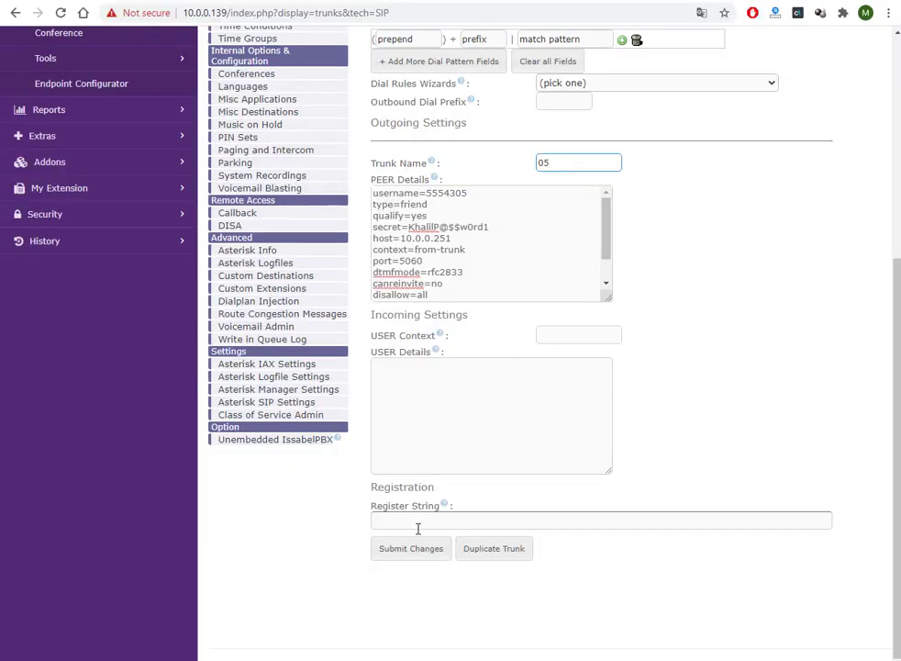
left_click(423, 549)
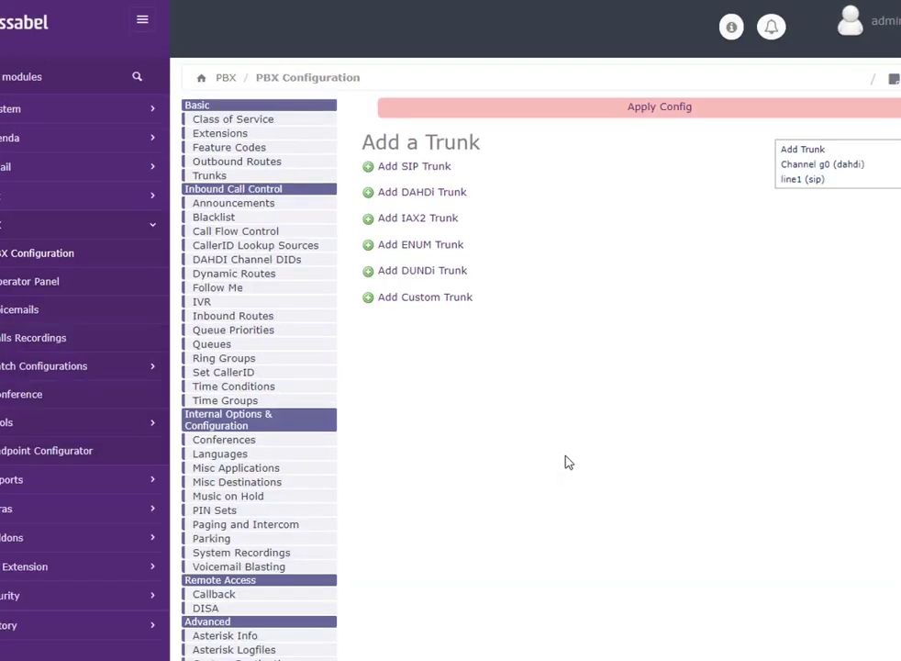
Apply the configuration, then start SIP trunk line2 with the provider's pasted PEER Details.
left_click(648, 111)
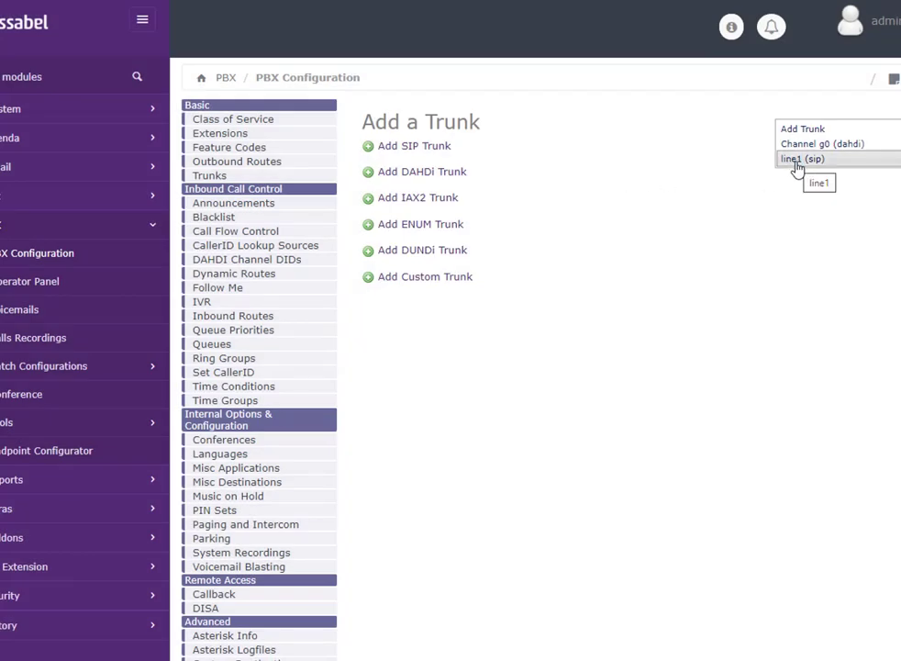
left_click(449, 151)
left_click(605, 228)
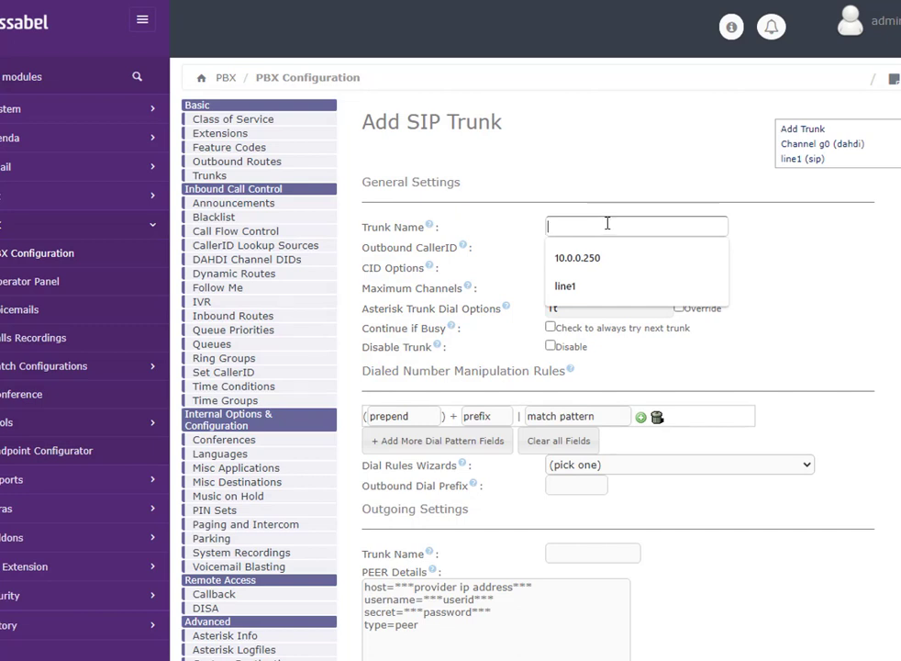
type("l")
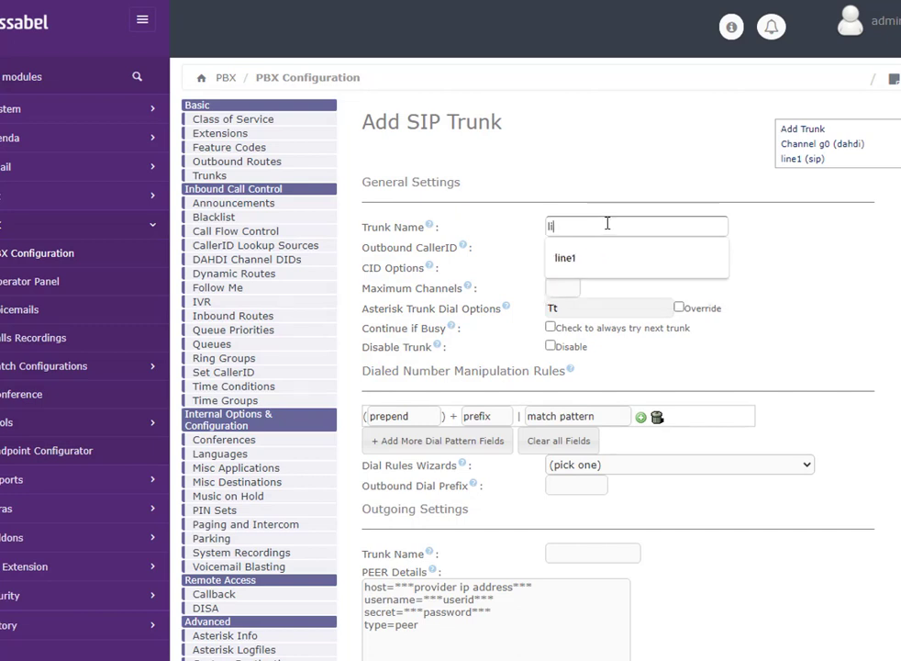
type("ine2")
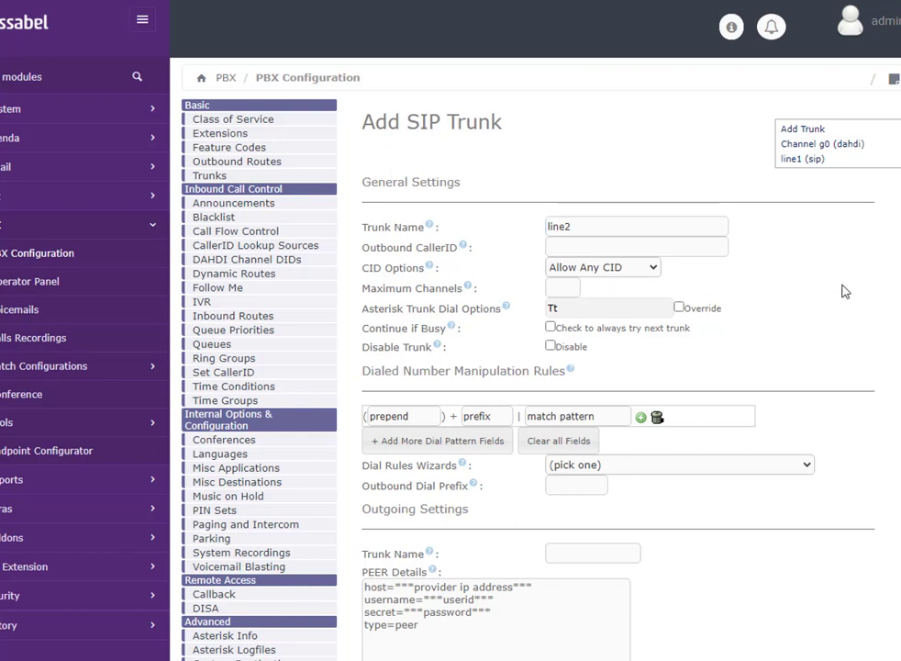
scroll(799, 321, "down", 1)
left_click(445, 574)
key("ctrl+a")
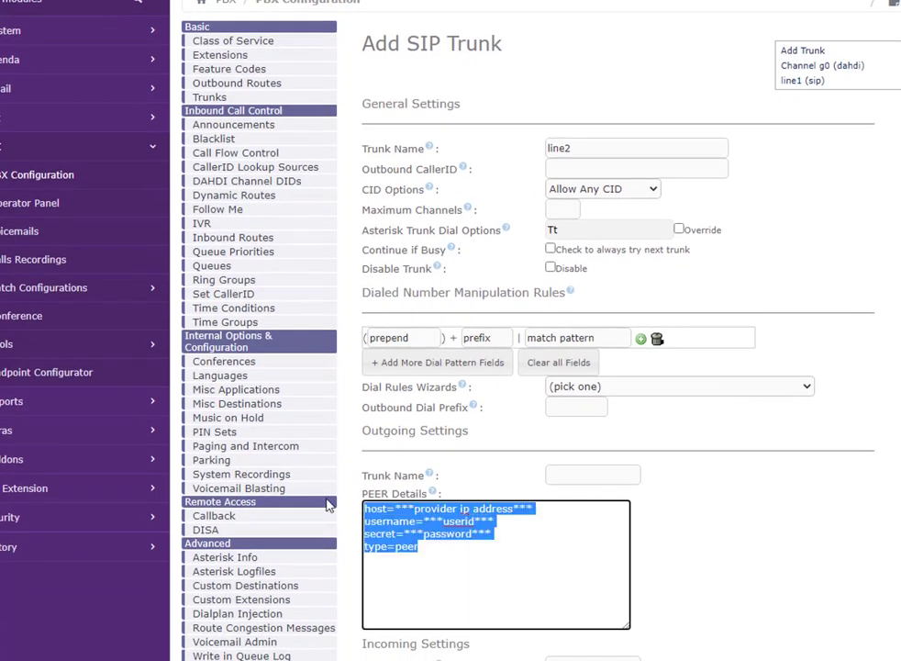
key("ctrl+v")
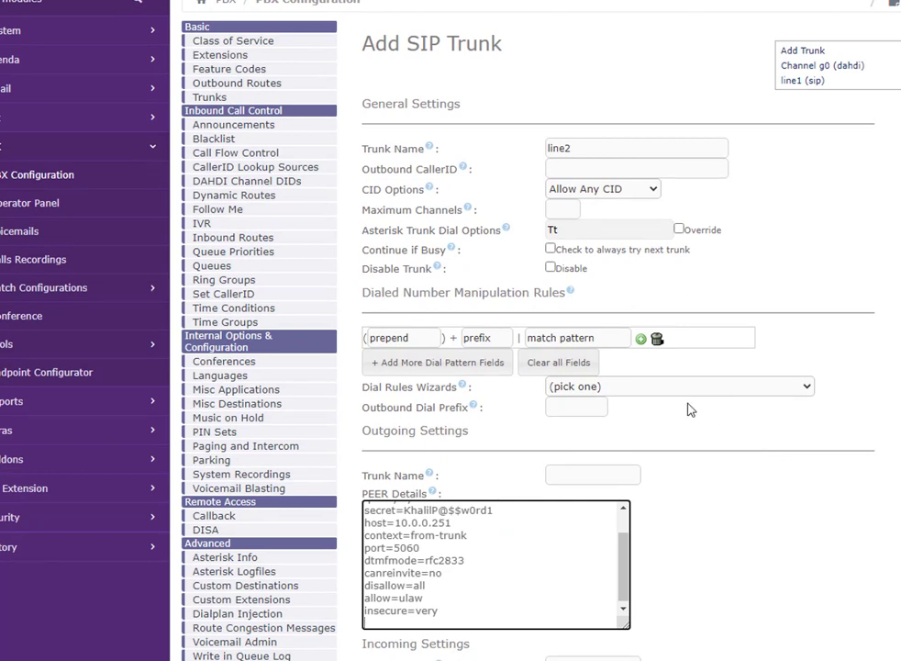
Set line2's outgoing Trunk Name 06 and caller ID 5551112, then save the trunk.
left_click(603, 475)
type("06")
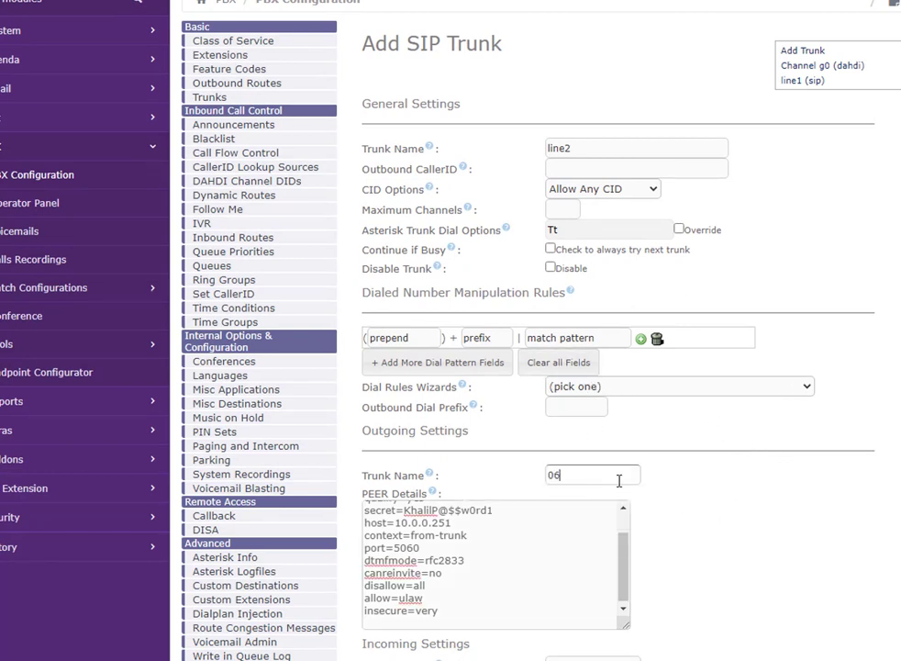
scroll(617, 313, "up", 1)
left_click(594, 245)
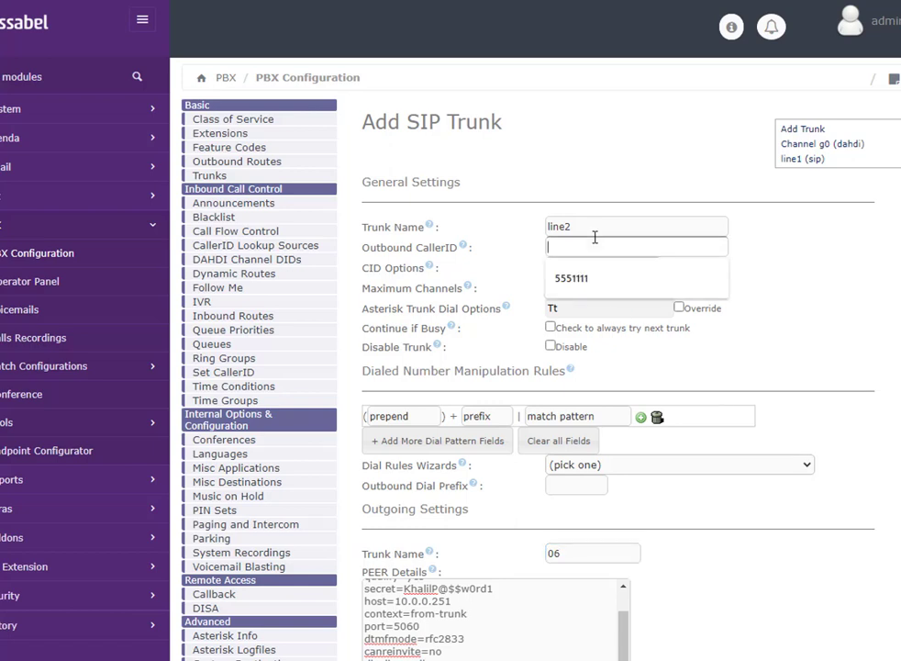
left_click(586, 275)
key("BackSpace")
type("2")
scroll(844, 304, "down", 5)
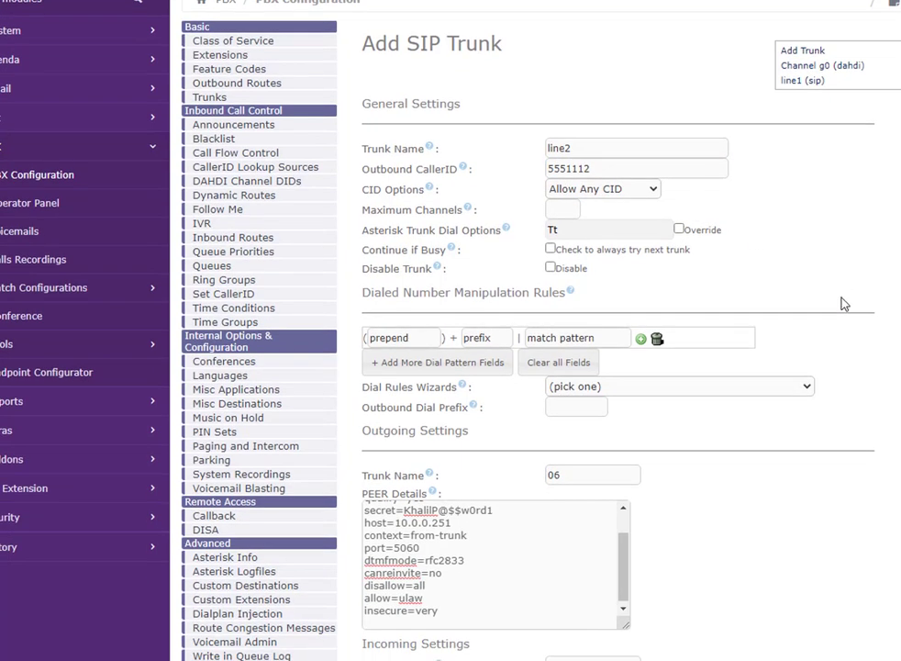
left_click(412, 578)
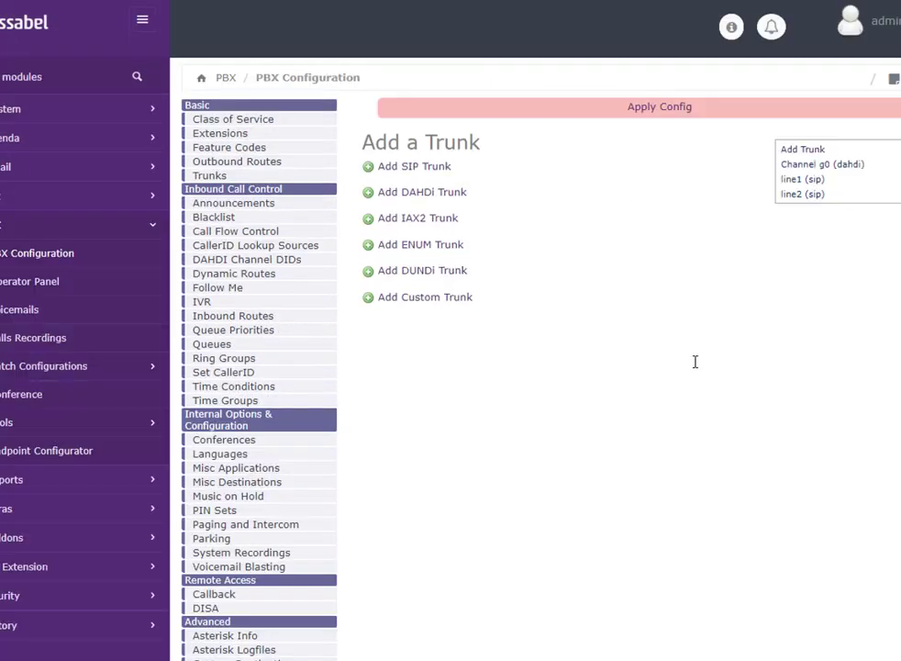
Apply pending changes, delete the DAHDI Channel g0 trunk, and apply the configuration again.
left_click(668, 108)
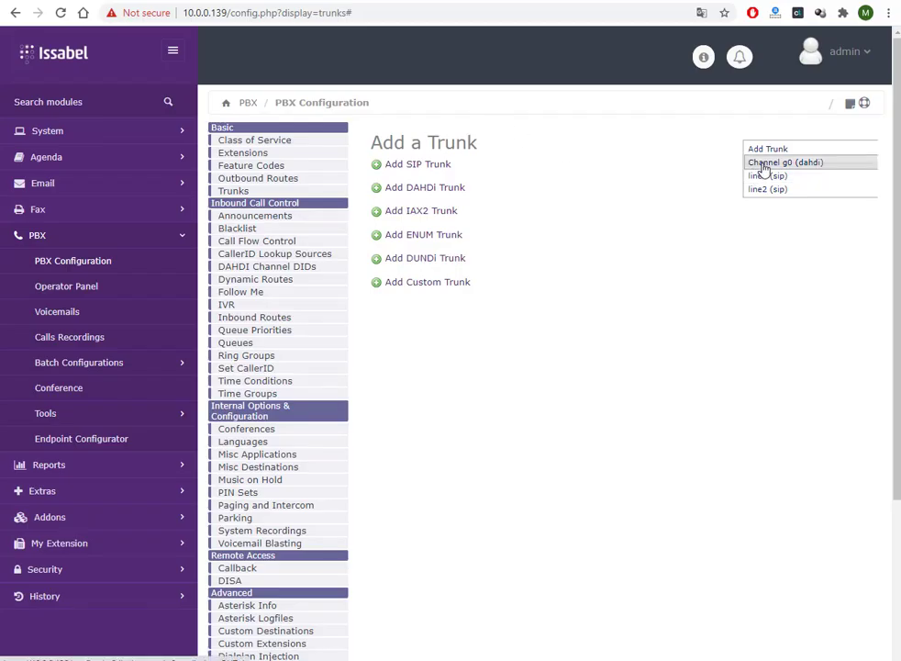
left_click(763, 163)
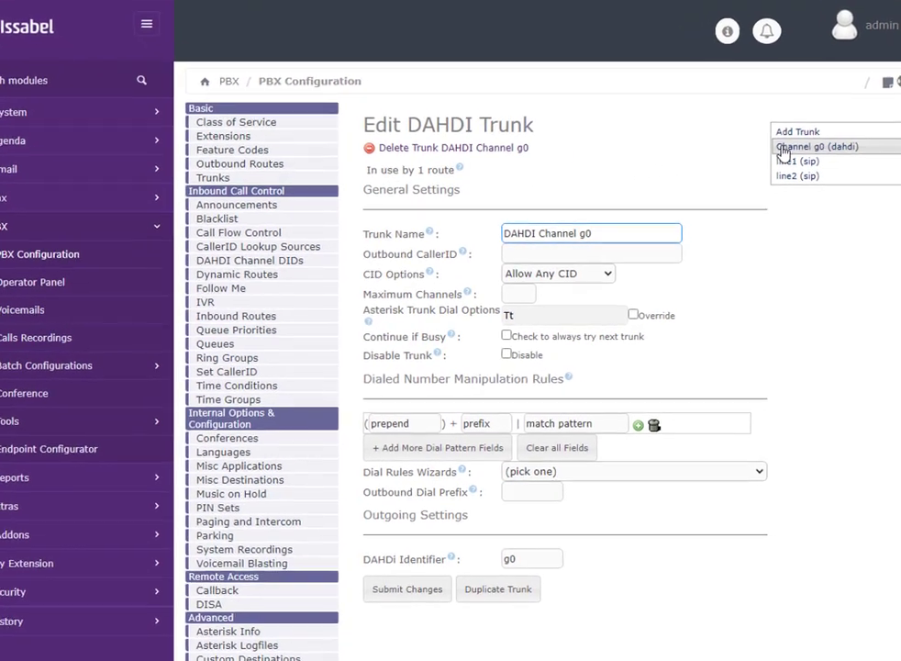
left_click(503, 150)
left_click(655, 116)
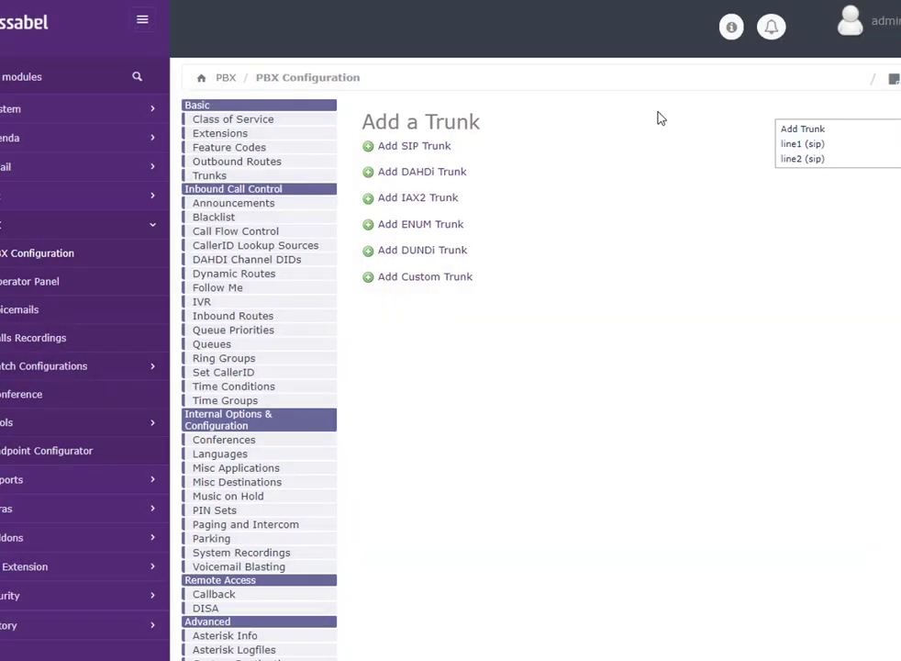
Enable Continue if Busy on the line1 trunk and save it.
left_click(804, 147)
scroll(670, 282, "down", 1)
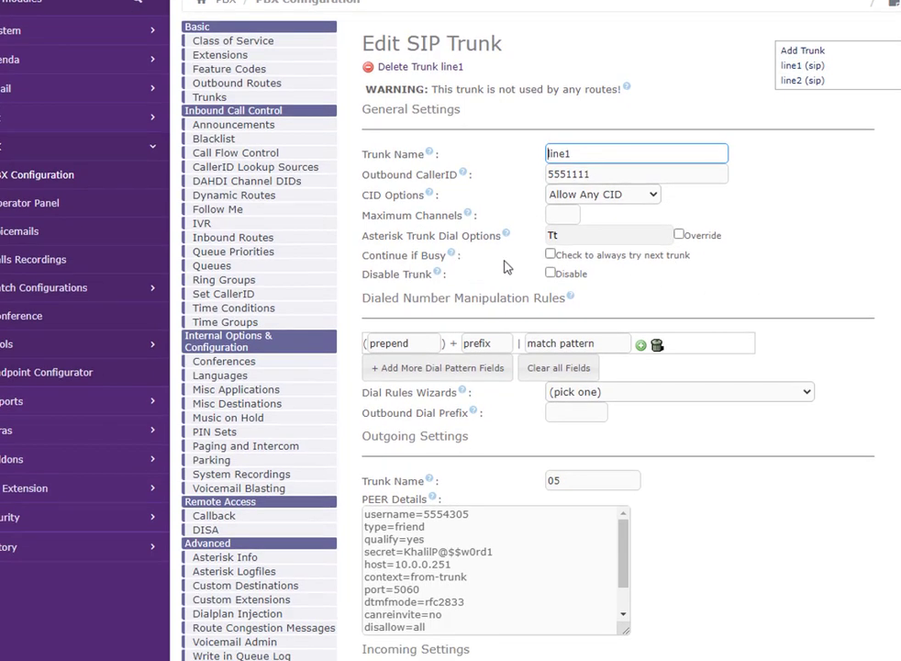
left_click(551, 254)
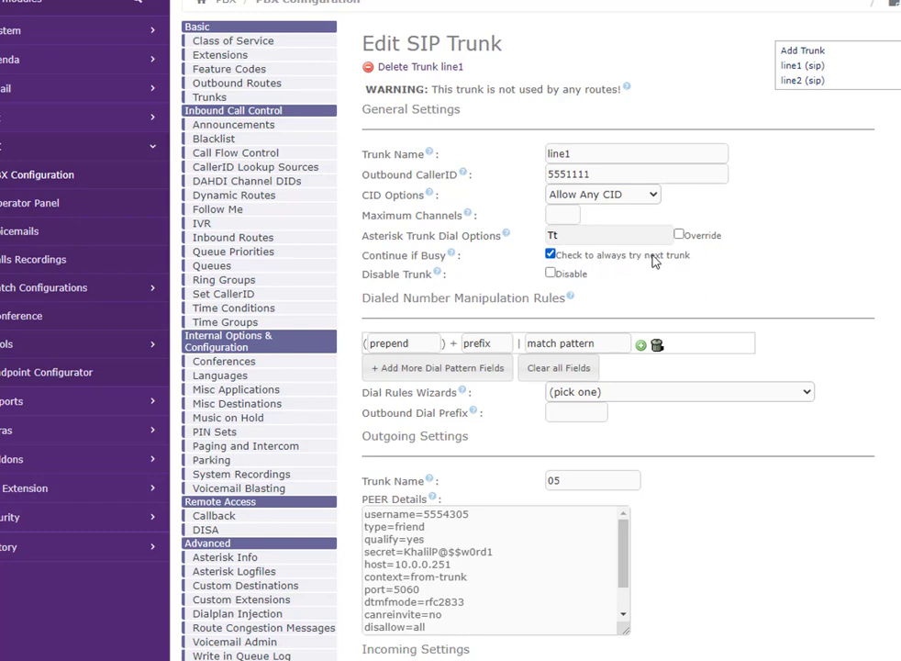
scroll(679, 235, "down", 4)
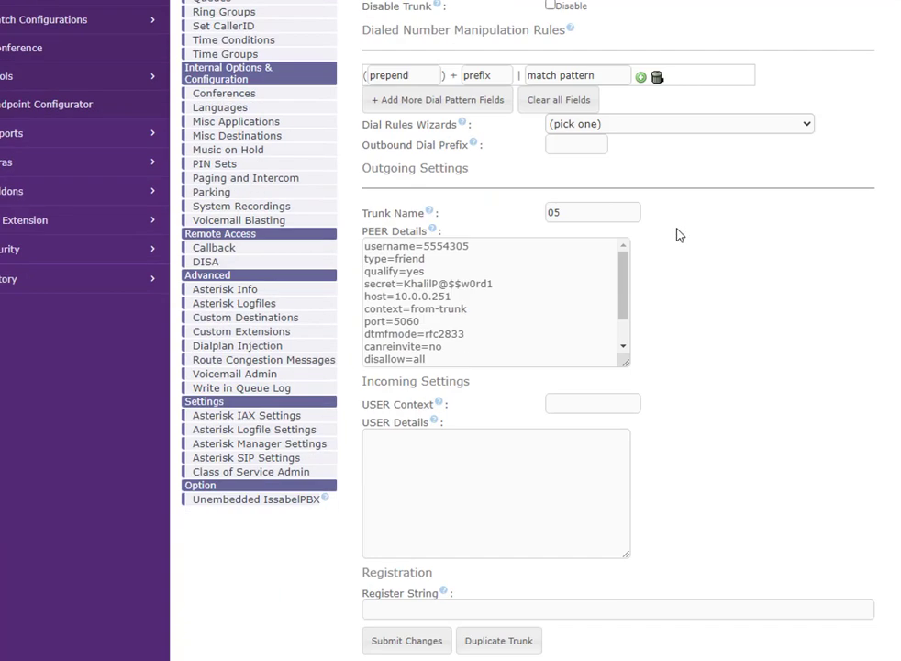
left_click(418, 575)
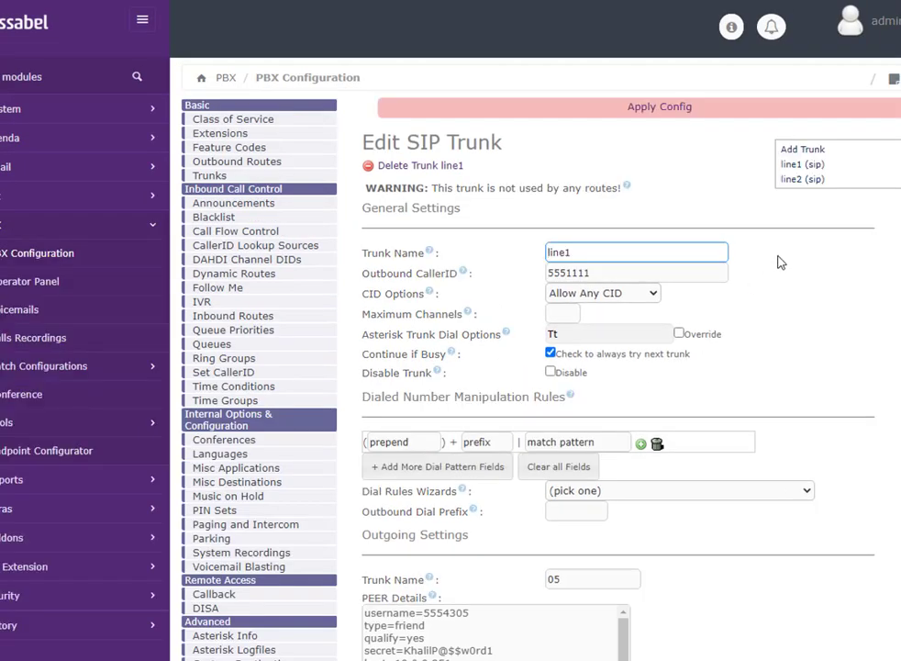
Enable Continue if Busy on line2, save, apply the config, and start a new outbound route.
left_click(799, 177)
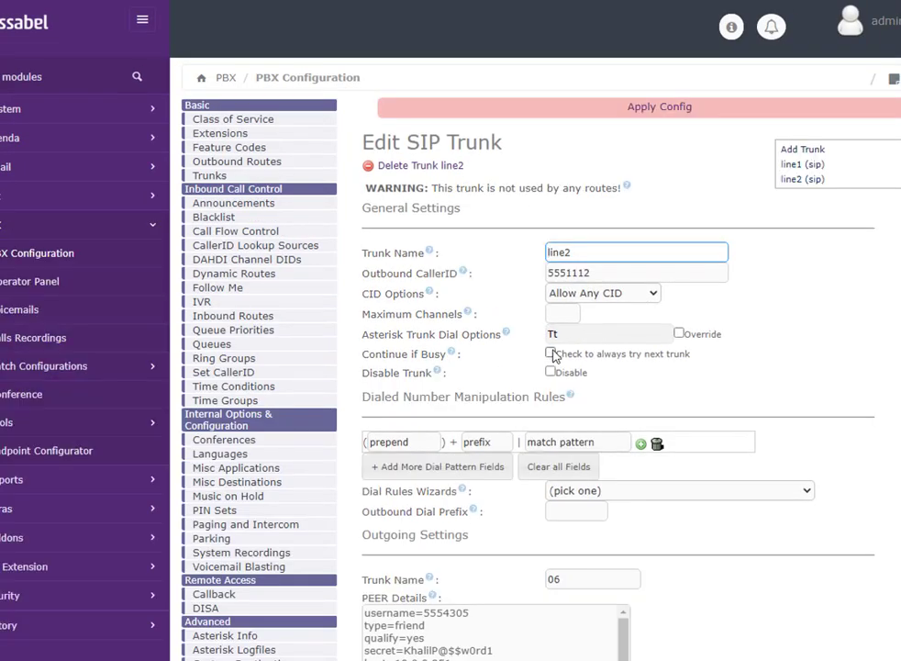
left_click(551, 353)
scroll(702, 375, "down", 4)
scroll(699, 376, "down", 1)
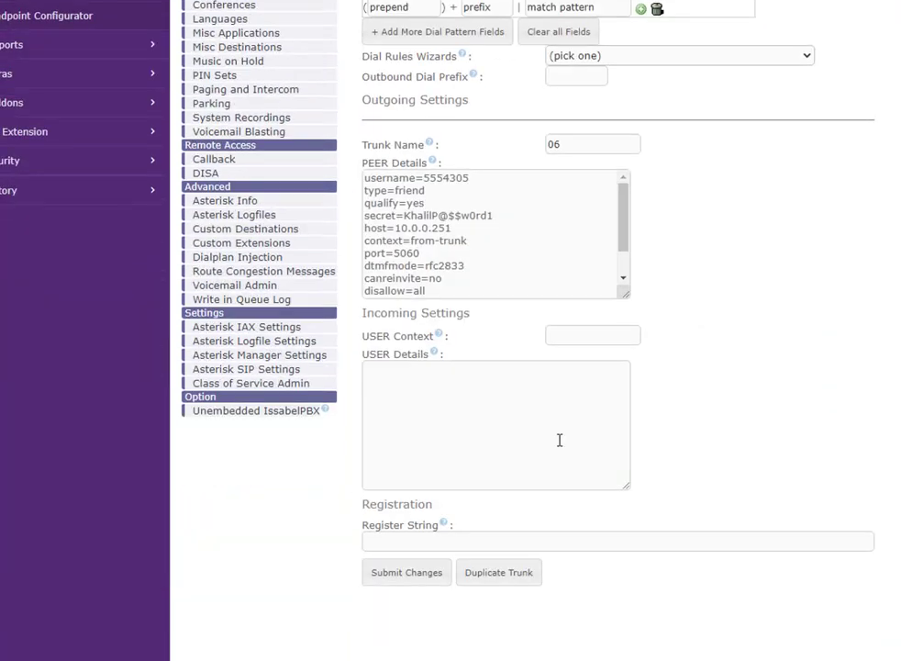
left_click(415, 582)
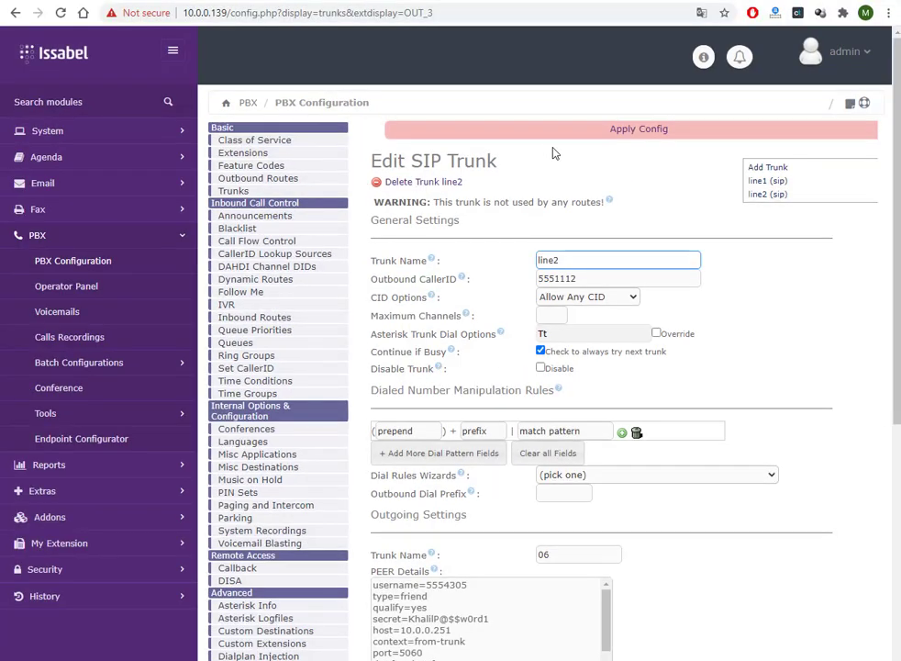
left_click(630, 132)
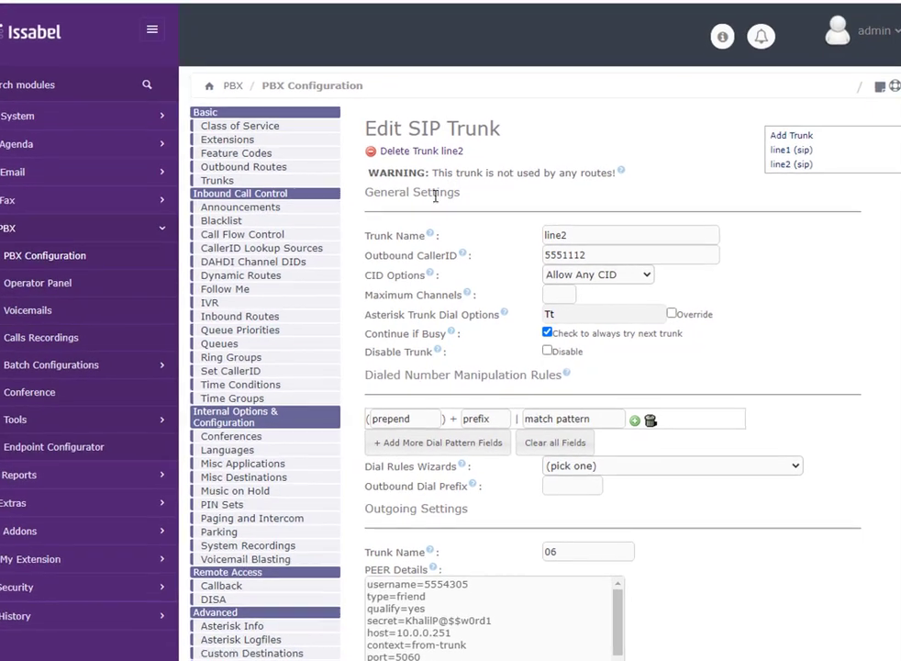
left_click(254, 165)
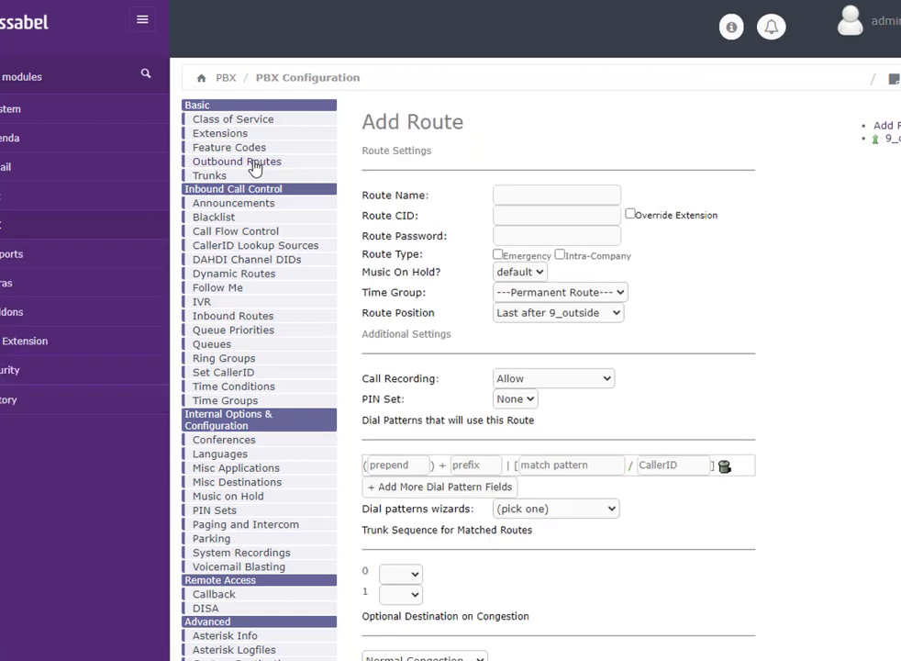
Name the outbound route 'external' and leave Call Recording at Allow.
left_click(555, 193)
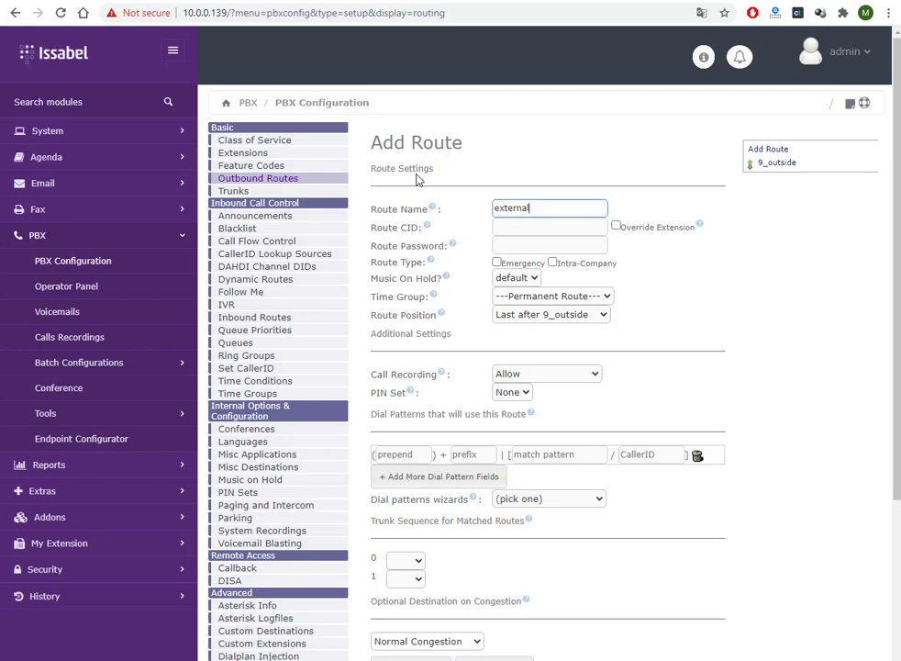
left_click(515, 204)
left_click(555, 374)
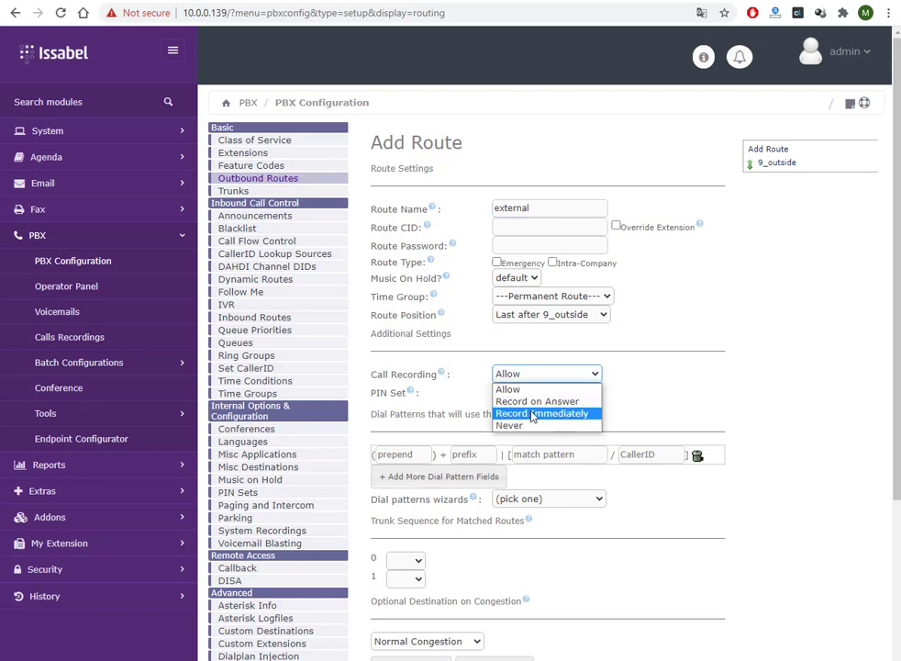
left_click(663, 389)
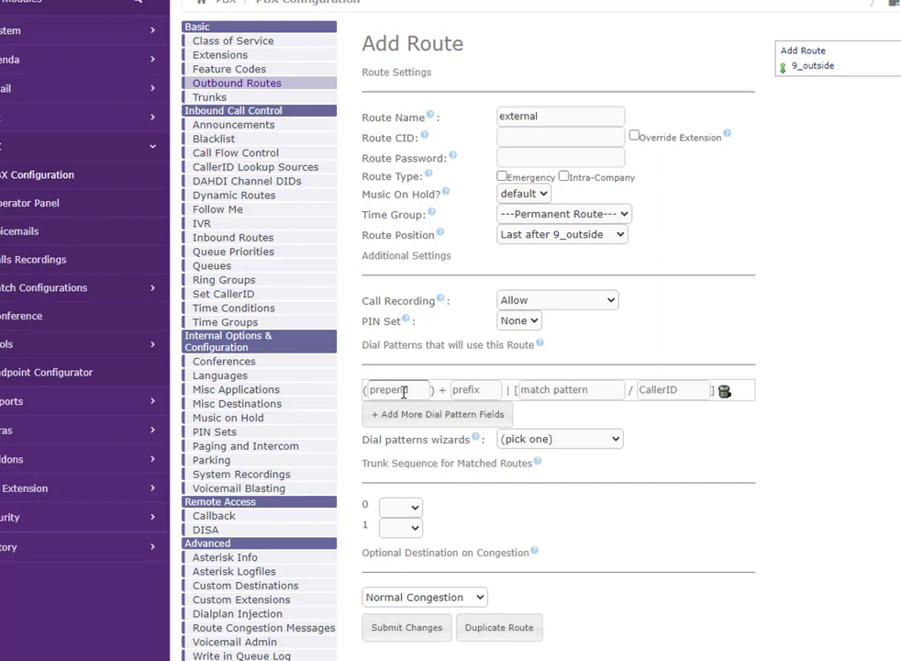
mouse_move(540, 343)
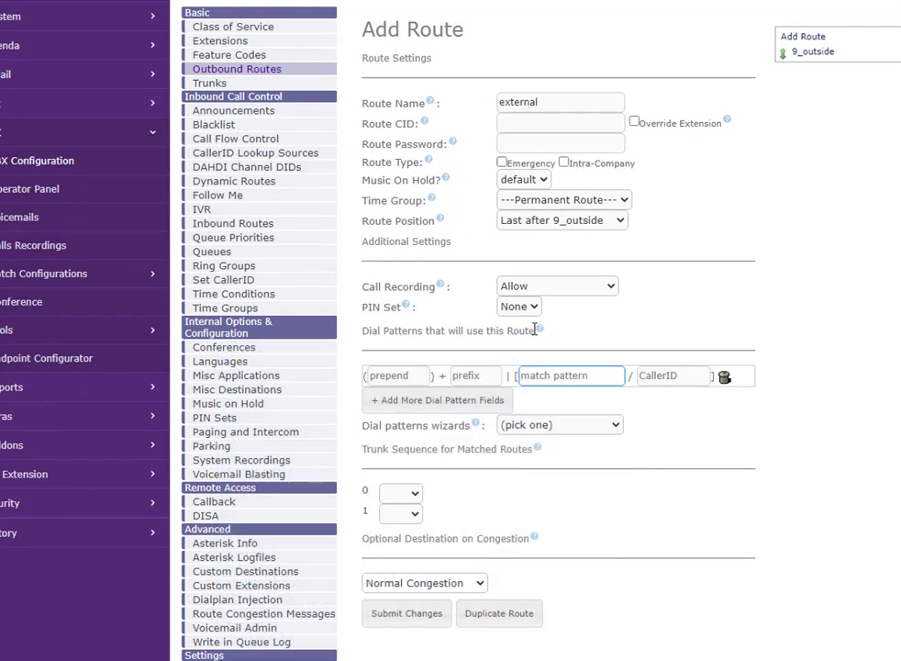
mouse_move(543, 335)
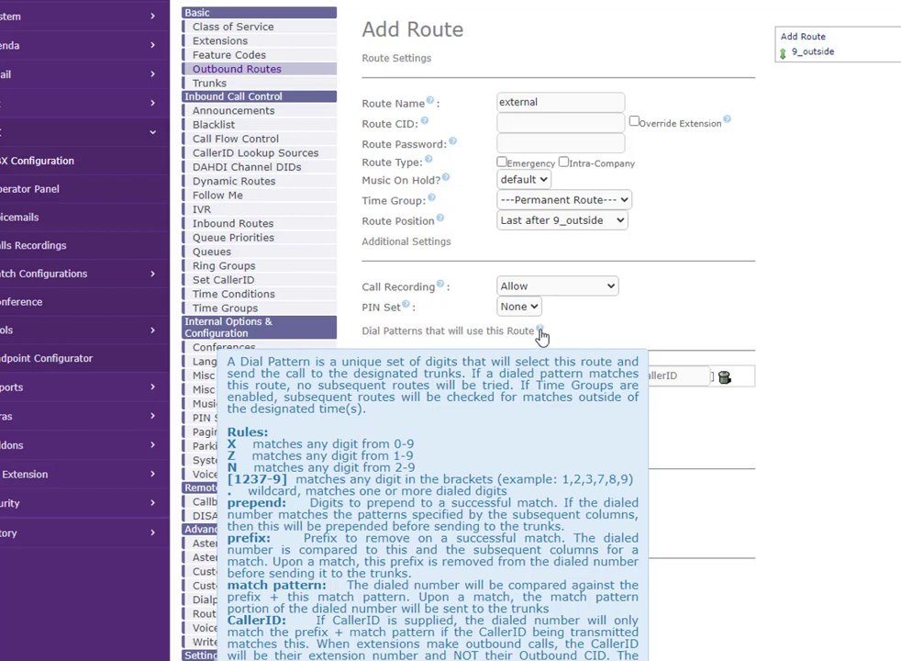
Enter dial pattern 01XXXXXXX with CallerID 100.
left_click(555, 375)
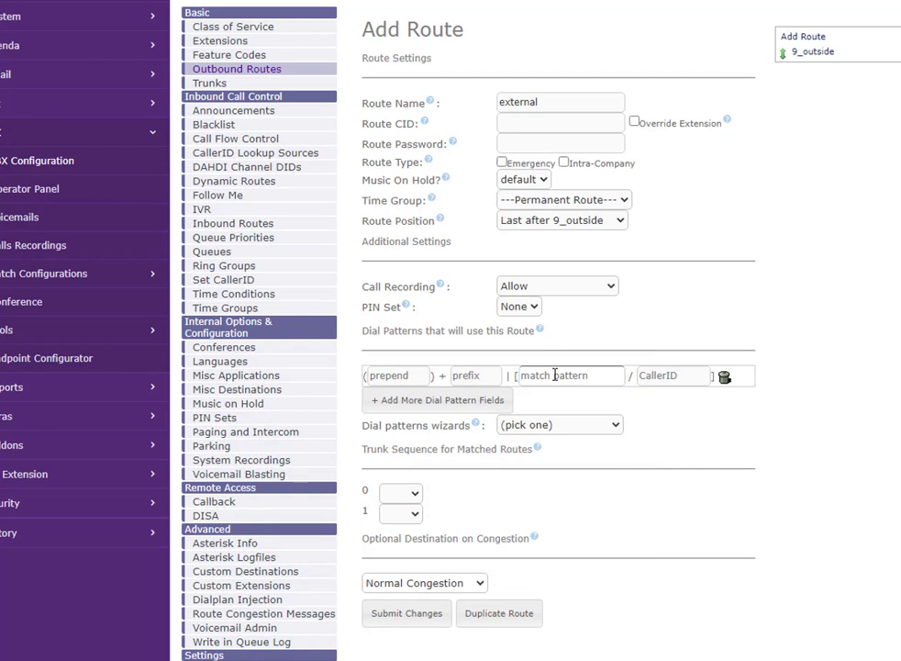
type("01XXXXXXXXX")
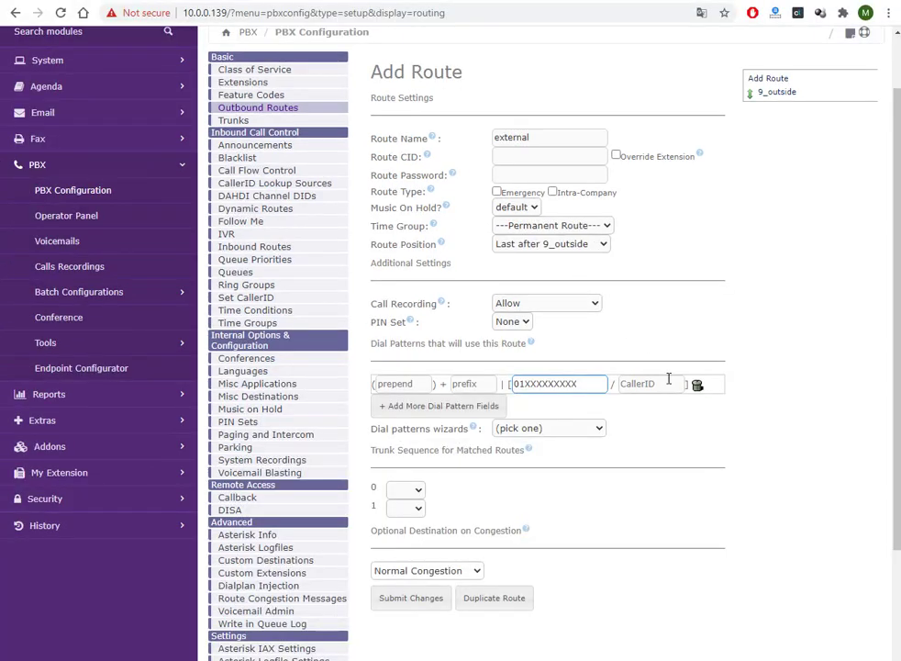
left_click(663, 385)
type("1")
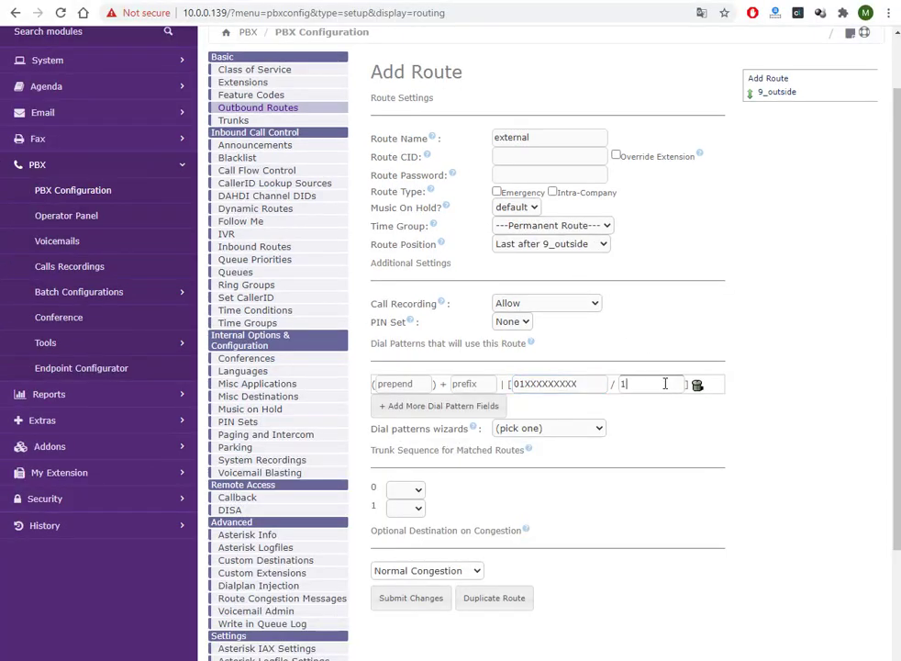
type("00")
Set trunk sequence to line1 then line2, keeping Normal Congestion as the congestion destination.
left_click(414, 489)
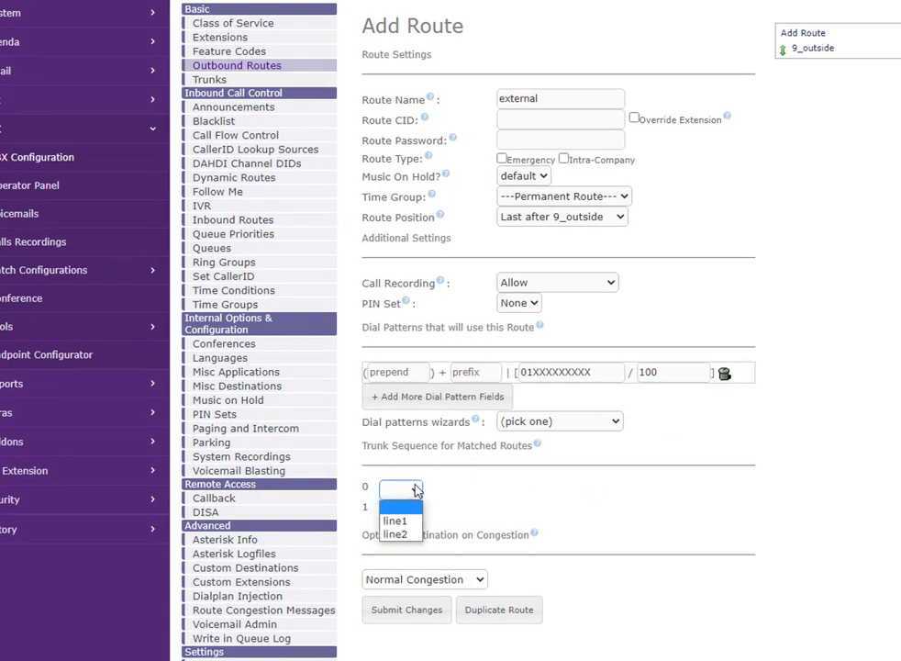
left_click(401, 521)
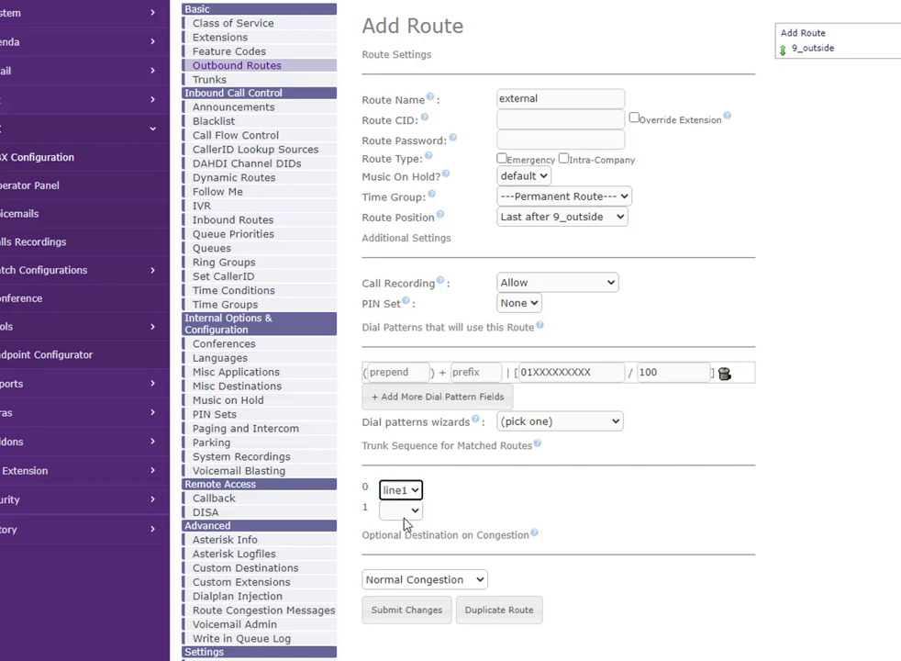
left_click(410, 509)
left_click(401, 551)
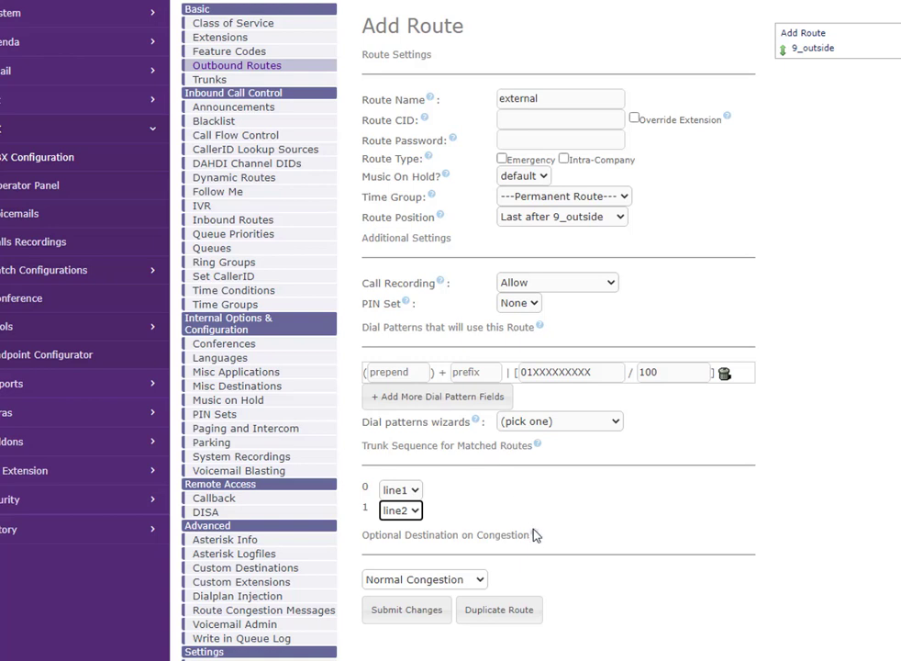
mouse_move(537, 539)
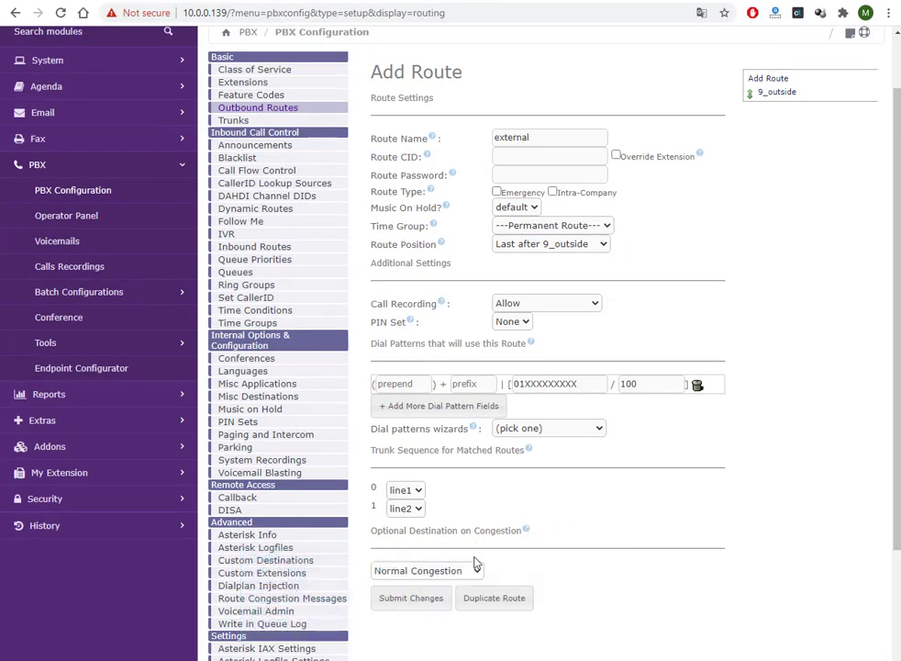
left_click(474, 569)
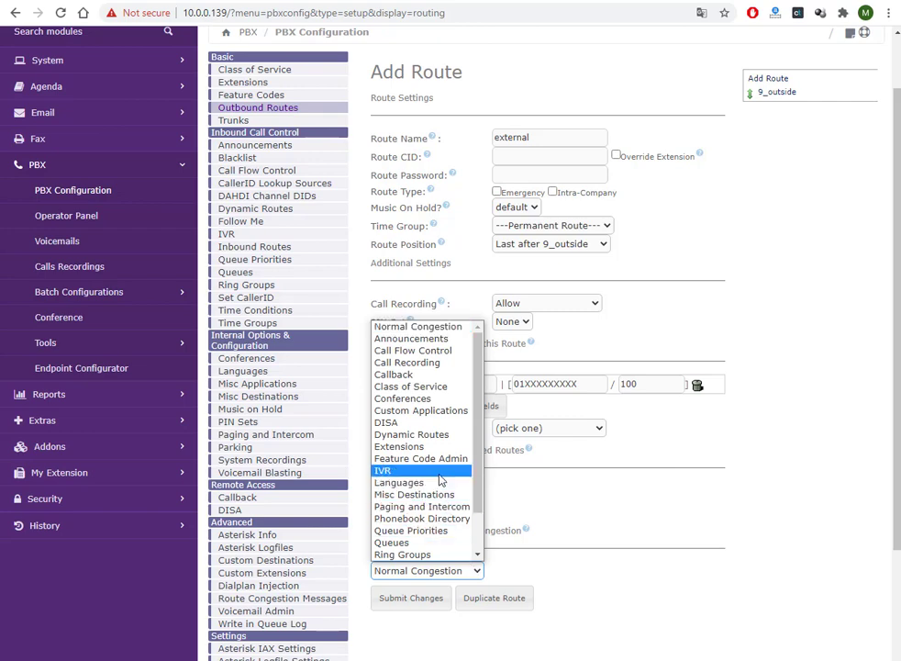
left_click(643, 555)
Save the external route, then delete the old 9_outside route.
left_click(426, 597)
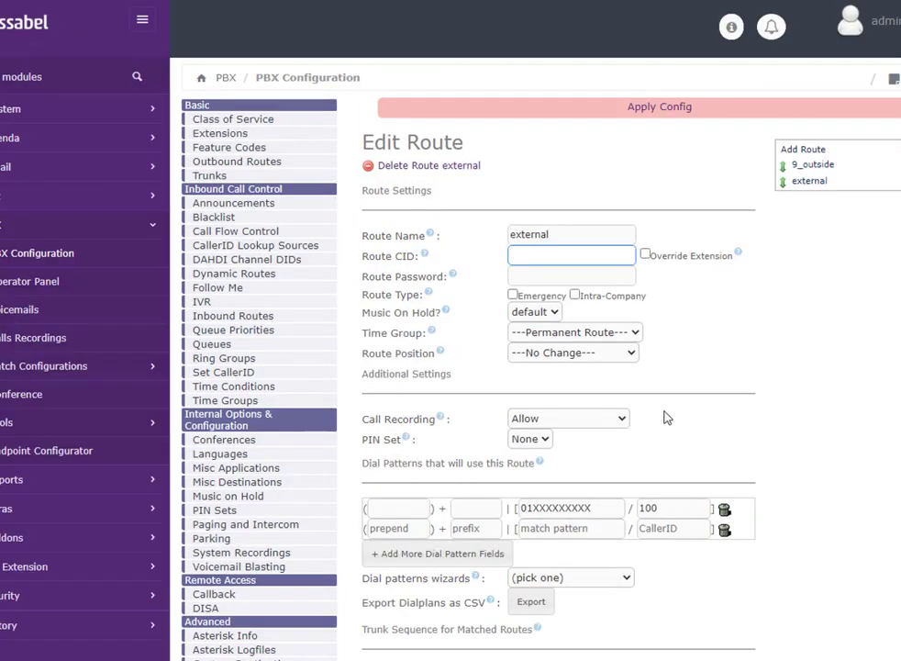
left_click(827, 165)
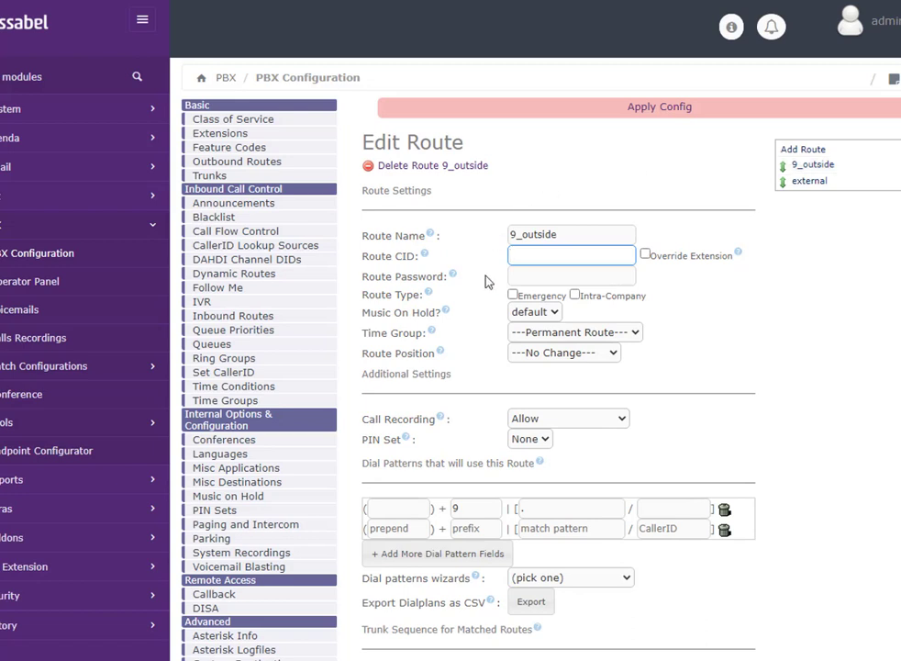
left_click(425, 167)
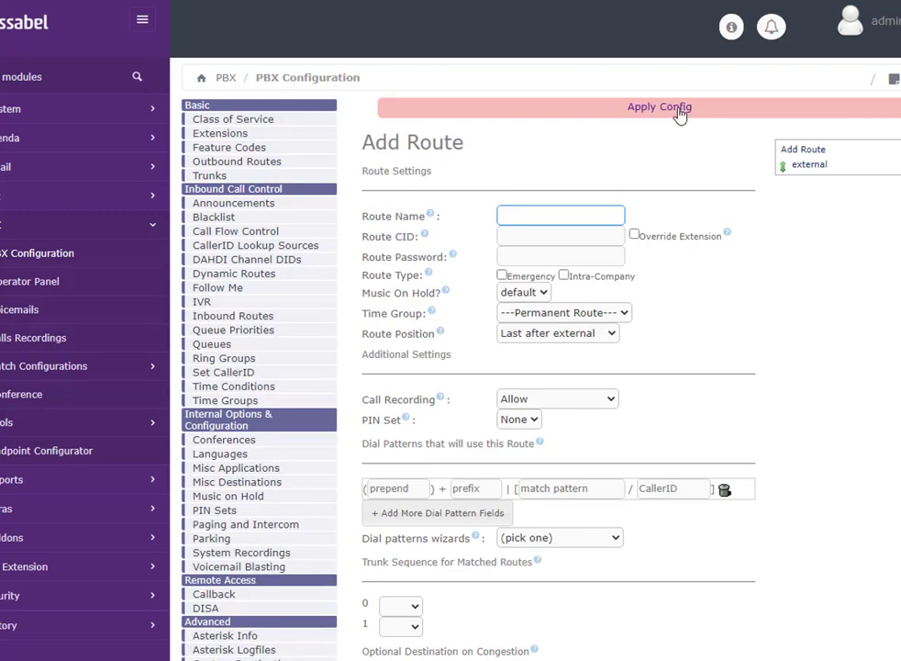
Review the external route, then go via Trunks to the blank Add Incoming Route form.
left_click(818, 172)
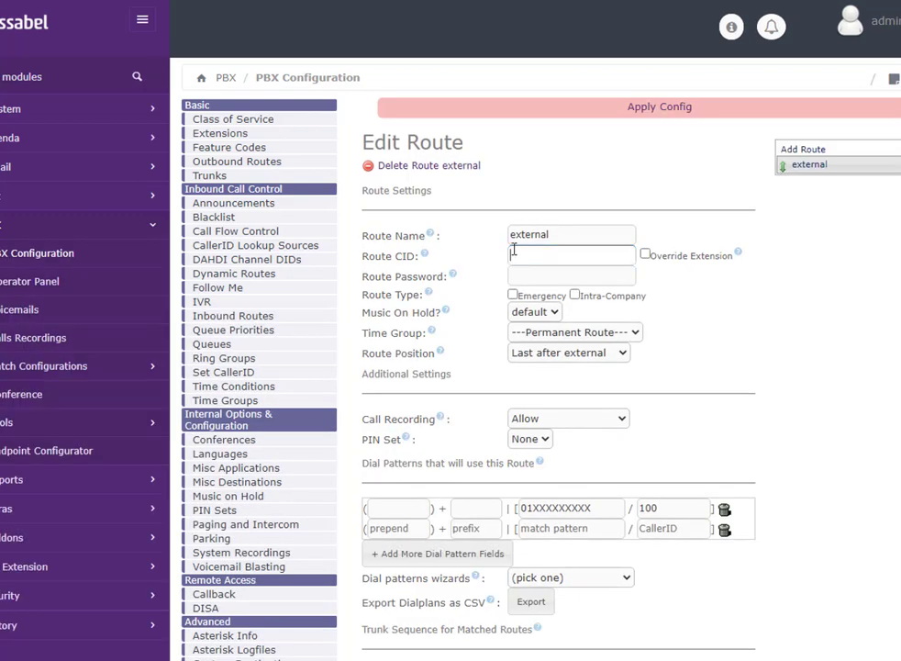
left_click(677, 109)
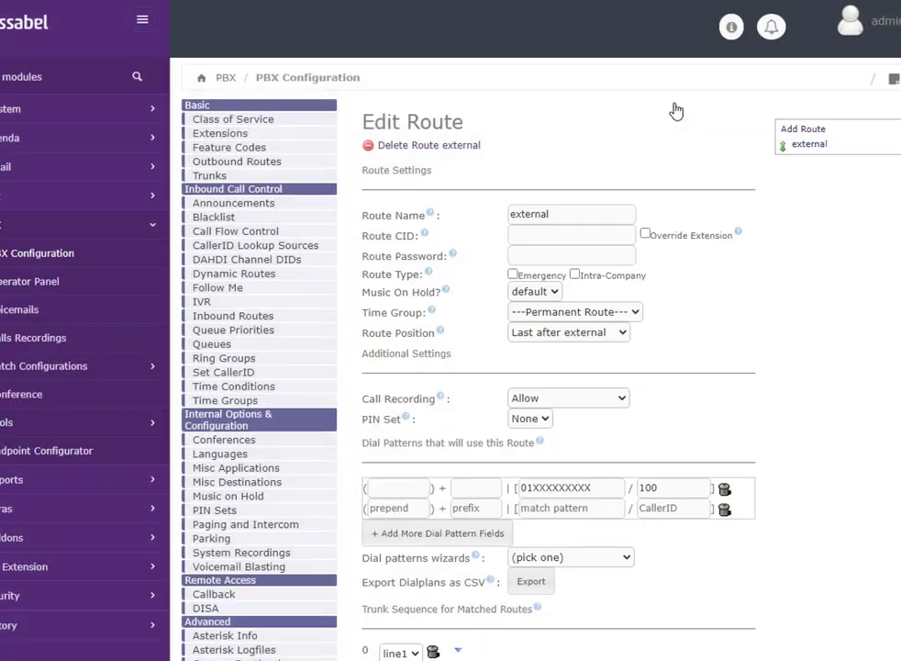
scroll(701, 285, "down", 1)
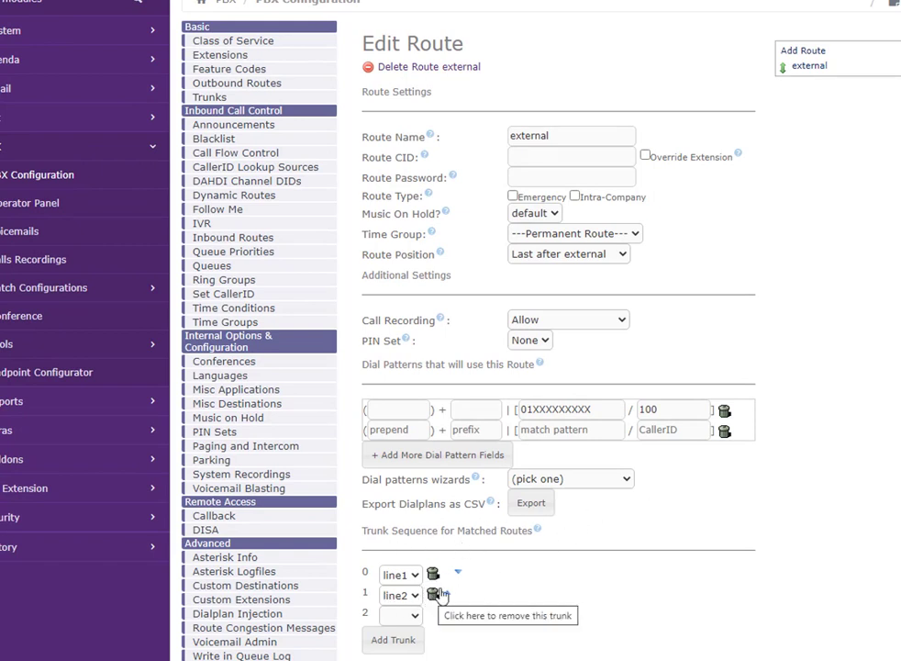
scroll(477, 521, "up", 1)
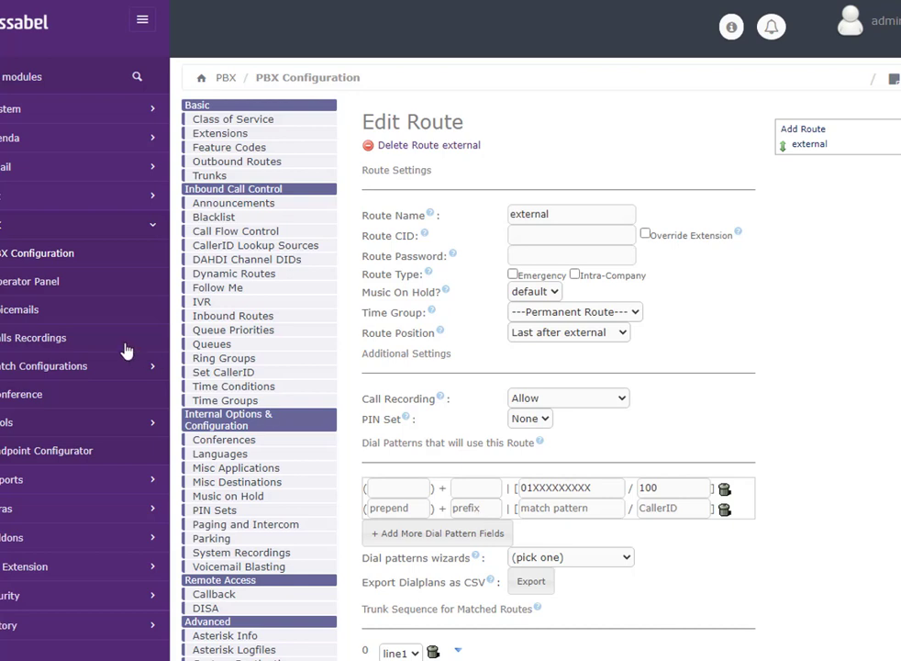
left_click(209, 175)
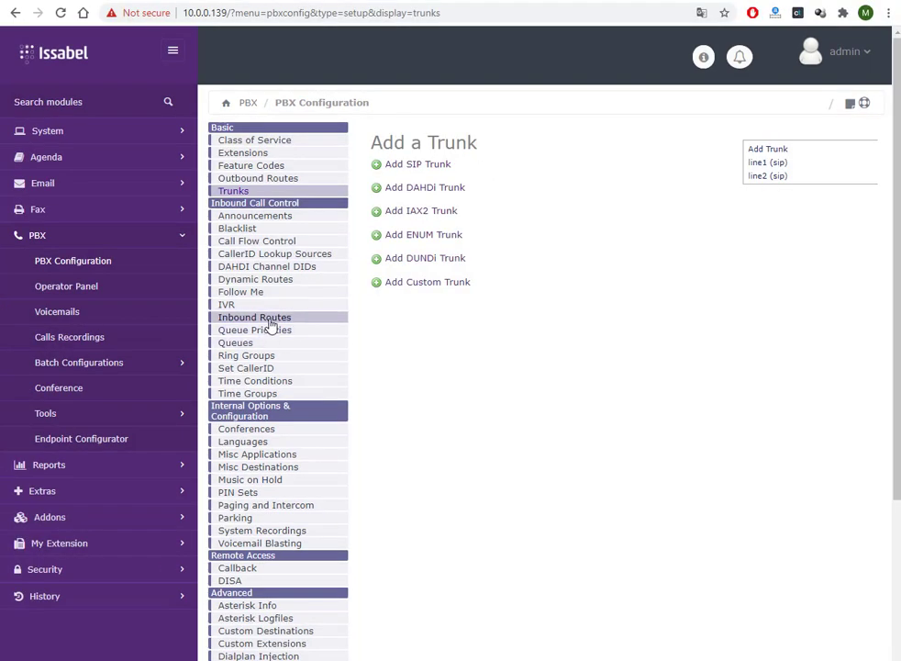
left_click(273, 319)
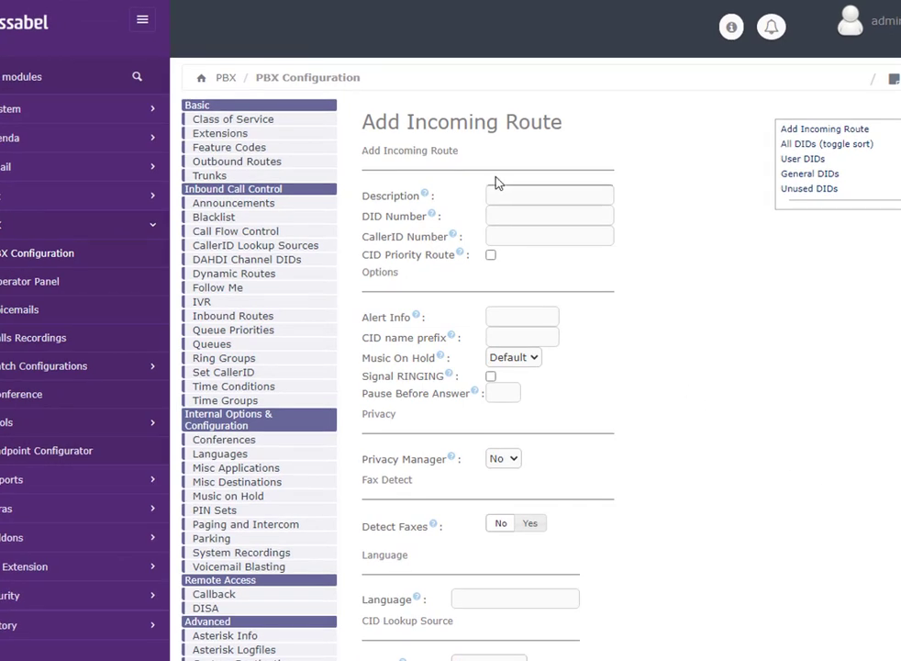
Enter description 'line1' and DID number 5551111, replacing the mistaken 'line2fax' entry.
left_click(525, 189)
type("line1")
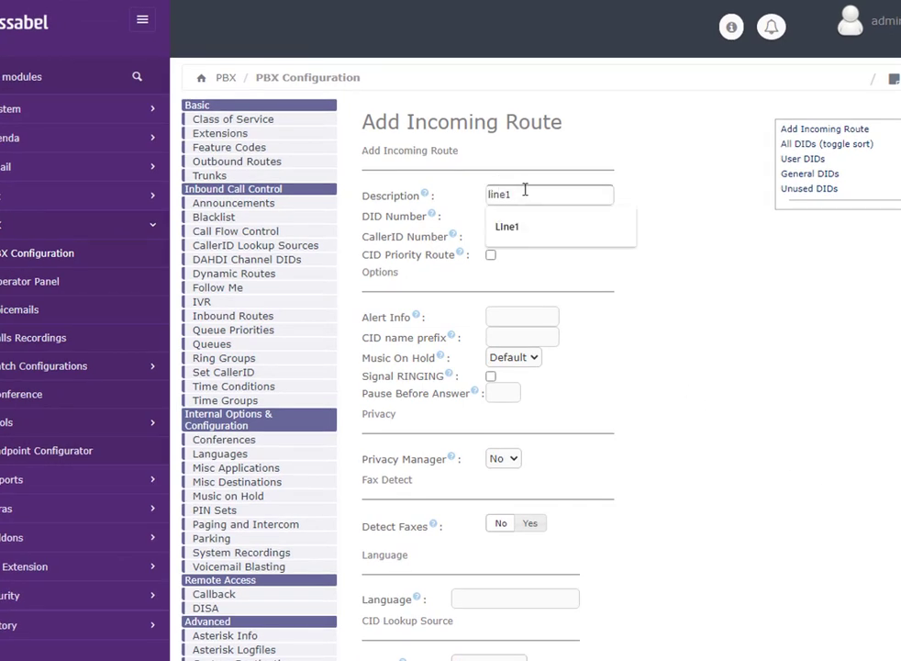
key("Tab")
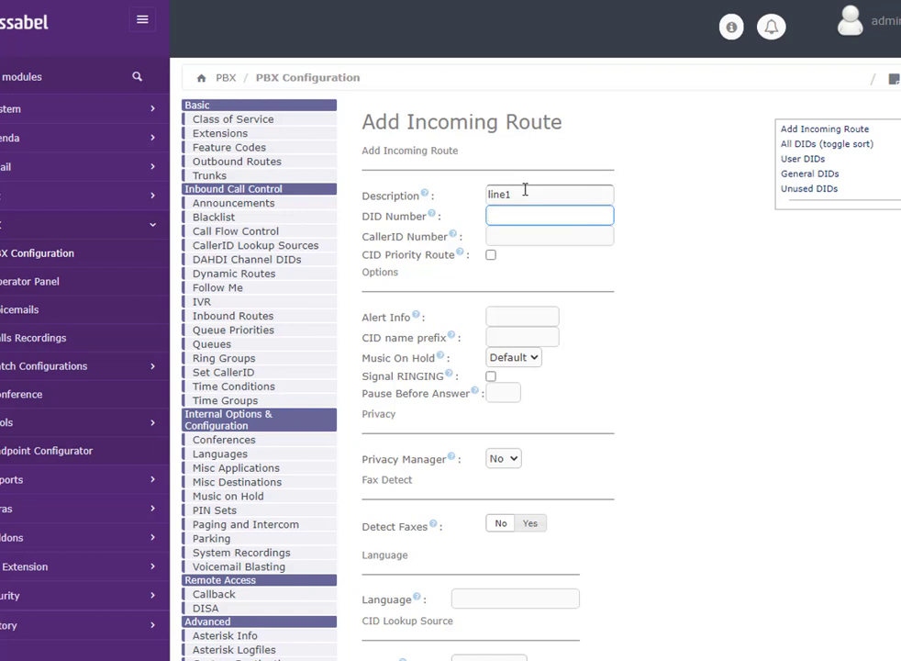
type("line2fax")
key("BackSpace")
key("BackSpace")
key("BackSpace")
key("BackSpace")
key("BackSpace")
key("BackSpace")
key("BackSpace")
type("5551111")
mouse_move(453, 341)
mouse_move(419, 320)
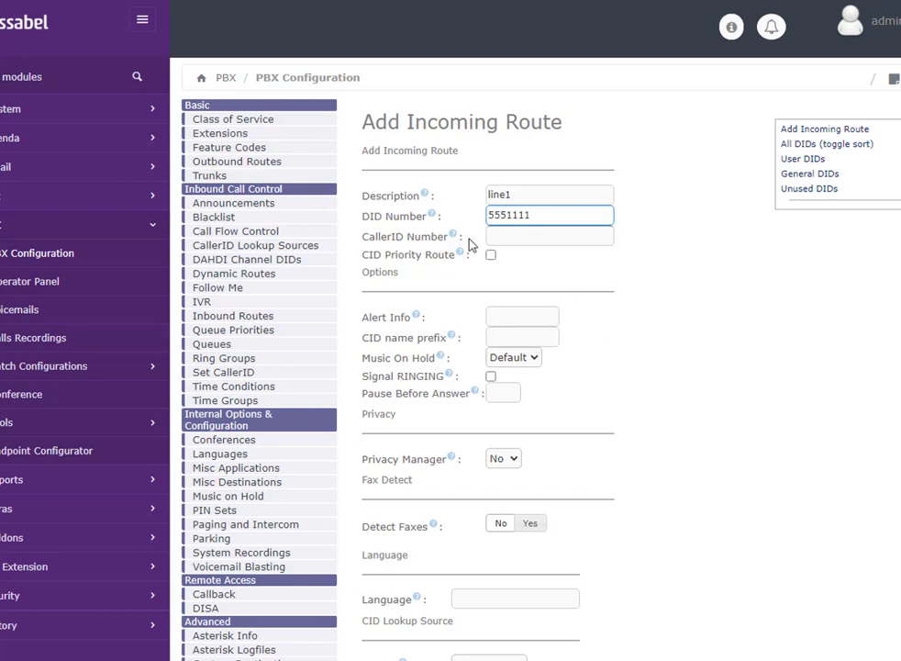
mouse_move(454, 241)
Try fax detection settings (type Sip, time 4), then turn fax detection back off.
scroll(519, 276, "down", 1)
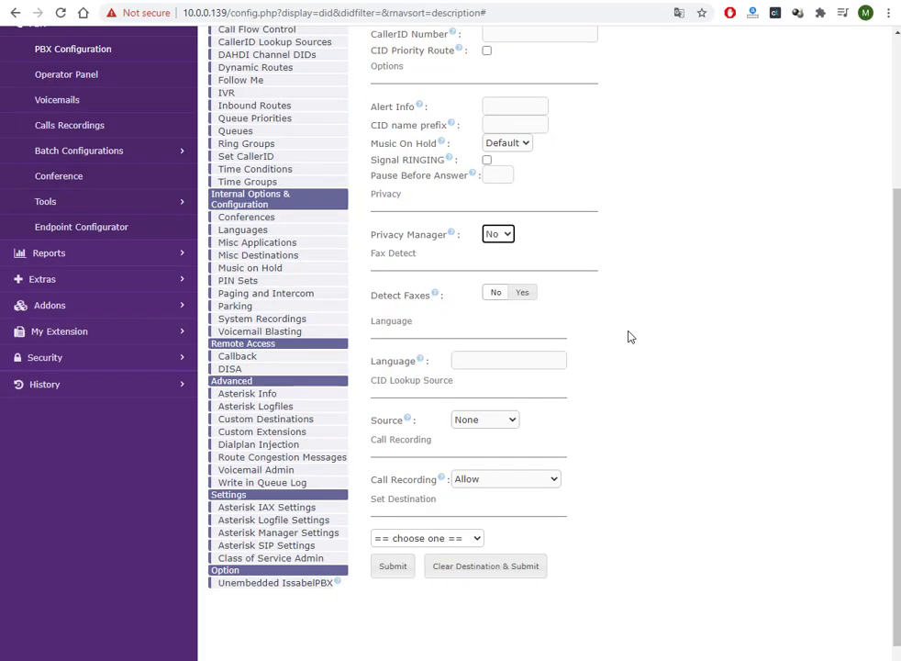
left_click(523, 291)
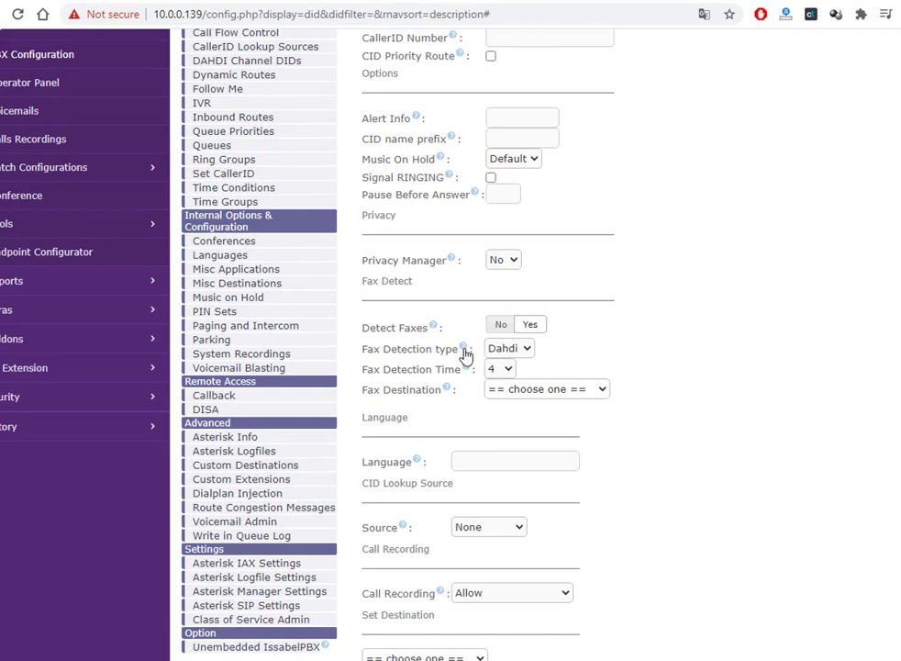
mouse_move(465, 355)
left_click(510, 351)
left_click(505, 393)
left_click(500, 369)
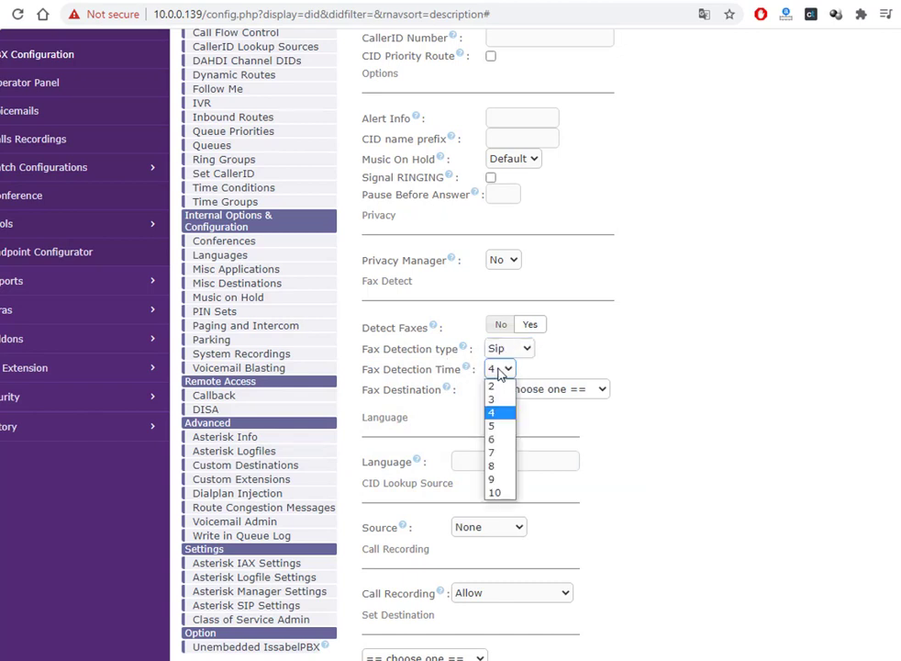
left_click(652, 345)
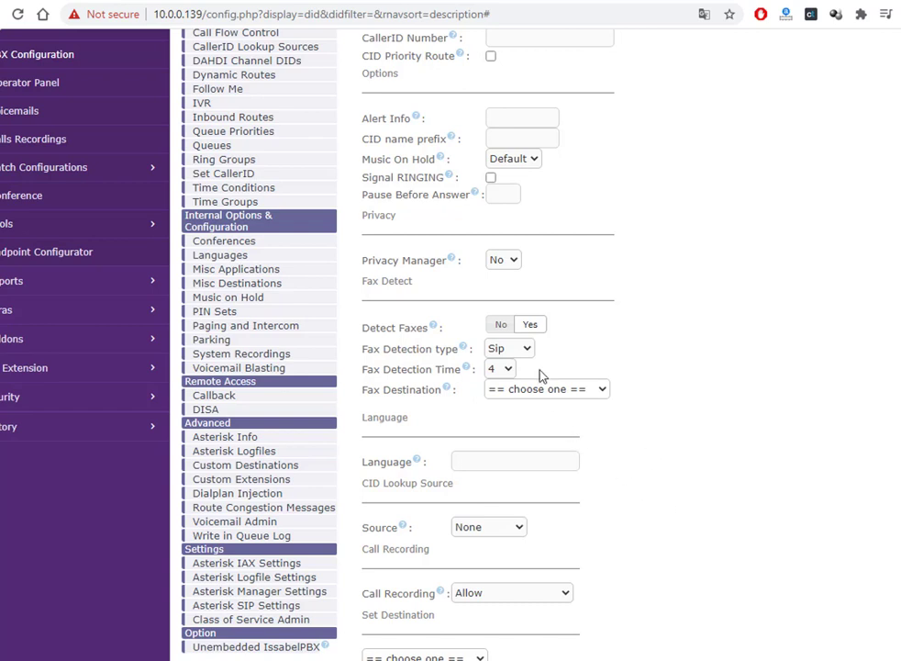
left_click(503, 328)
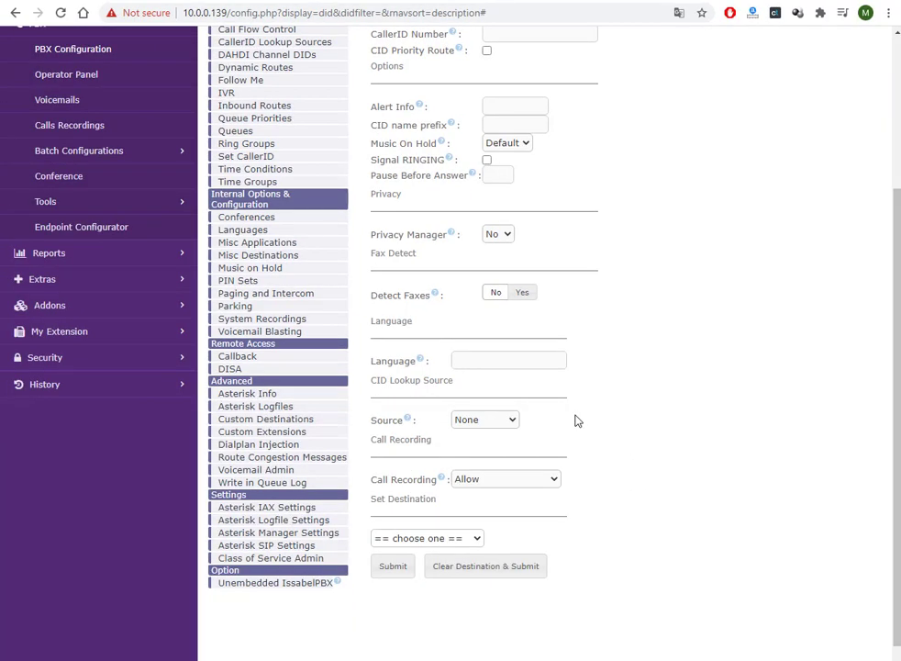
Record calls on answer, route them to extension <100> HR, submit and apply the config.
left_click(530, 479)
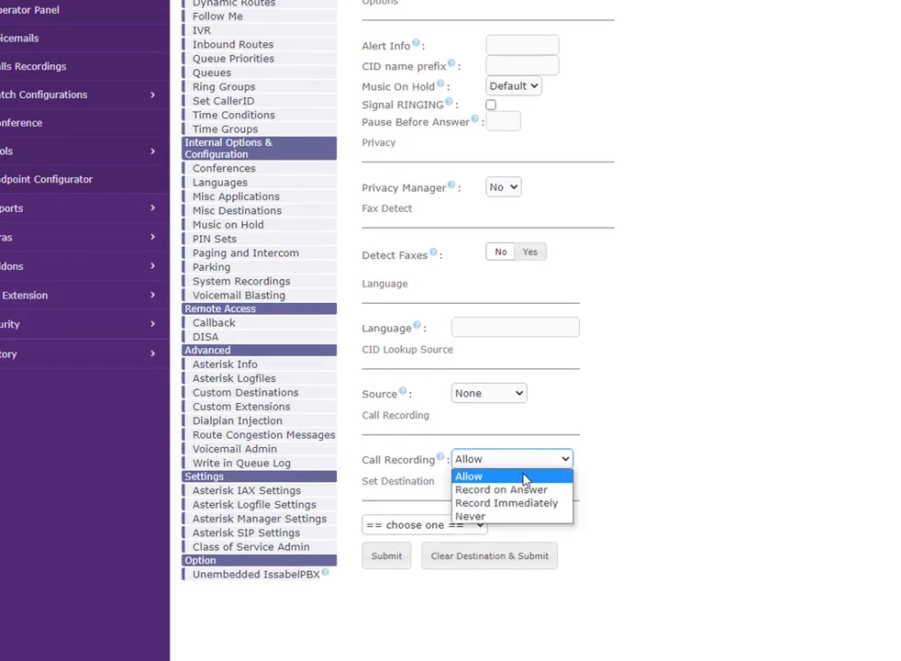
left_click(517, 489)
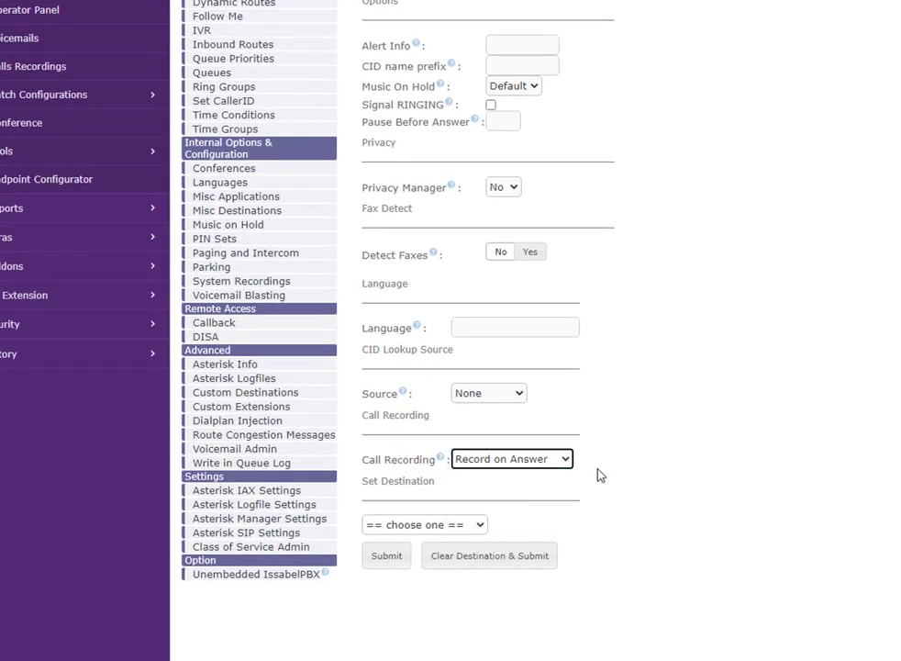
left_click(469, 524)
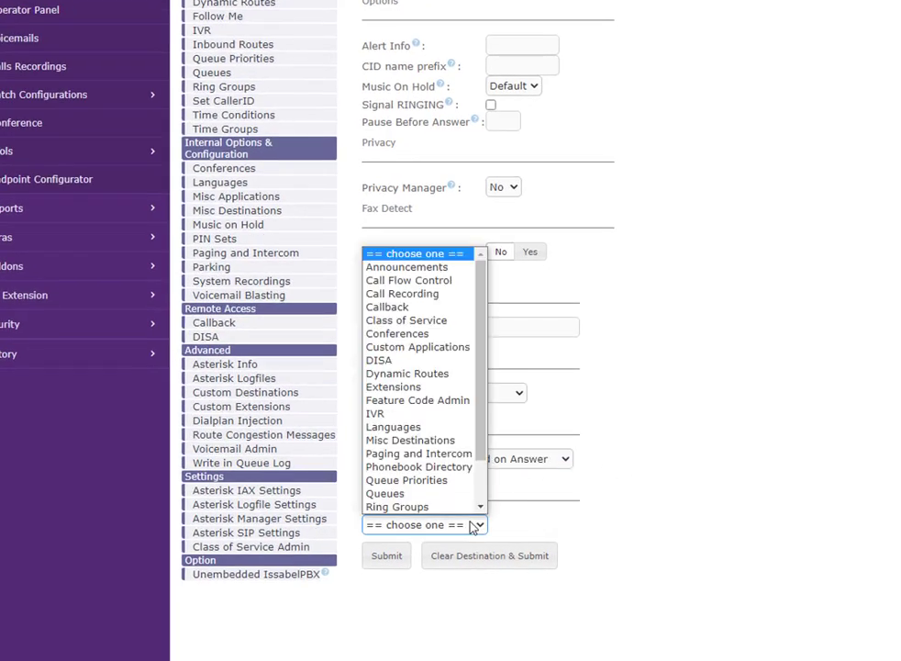
left_click(438, 388)
left_click(523, 528)
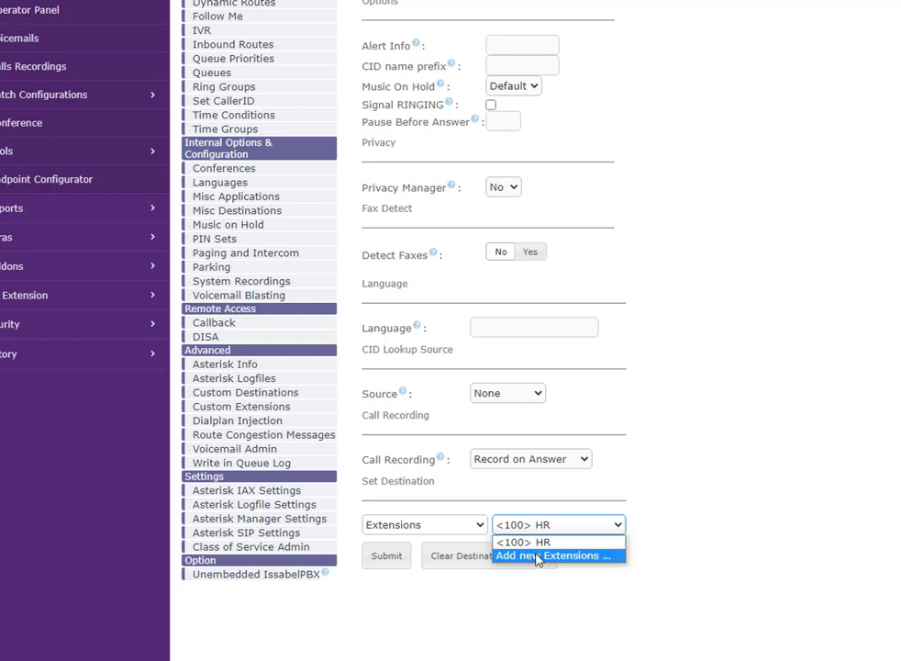
left_click(684, 525)
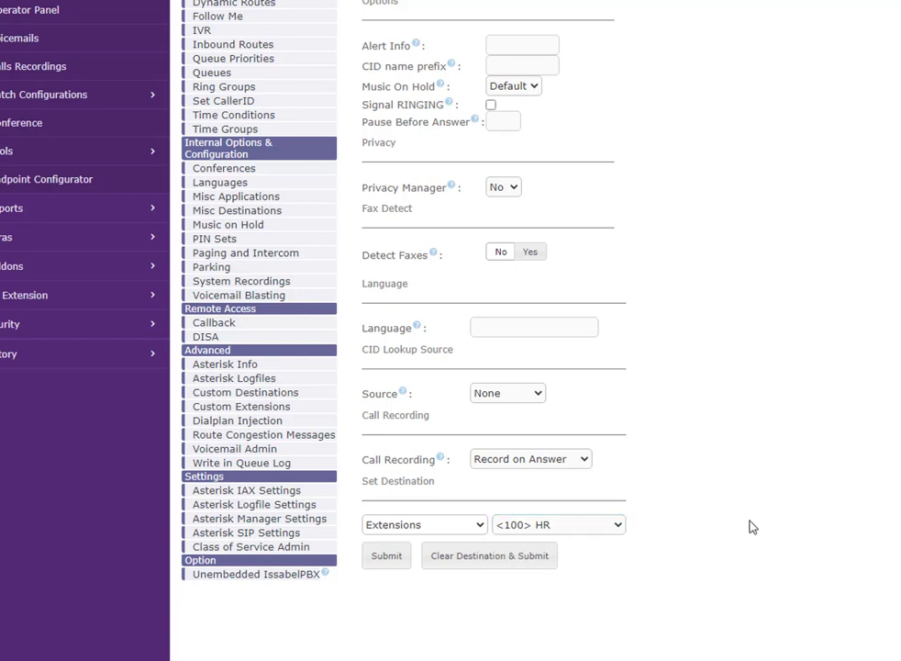
left_click(397, 559)
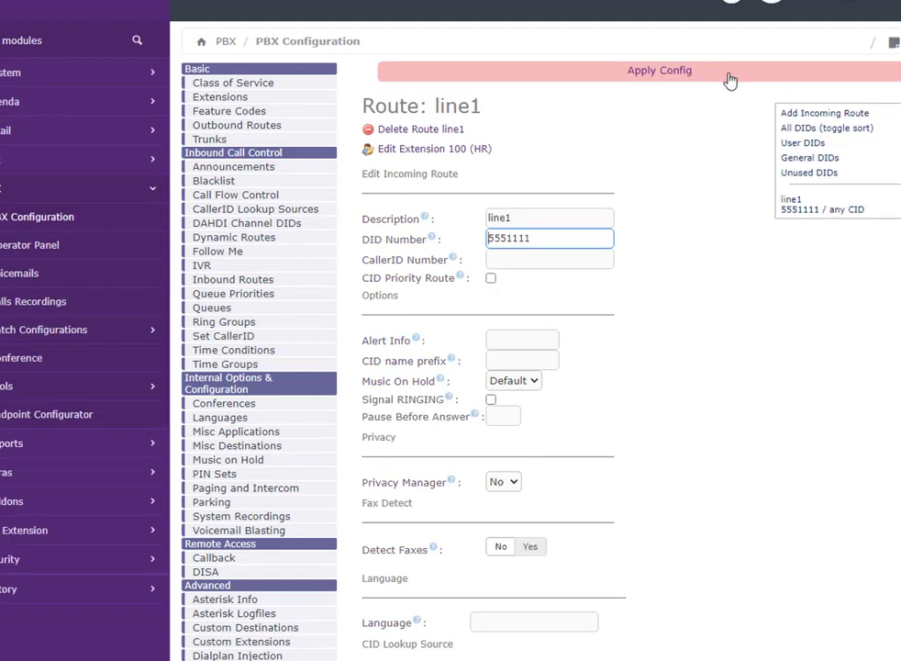
left_click(680, 77)
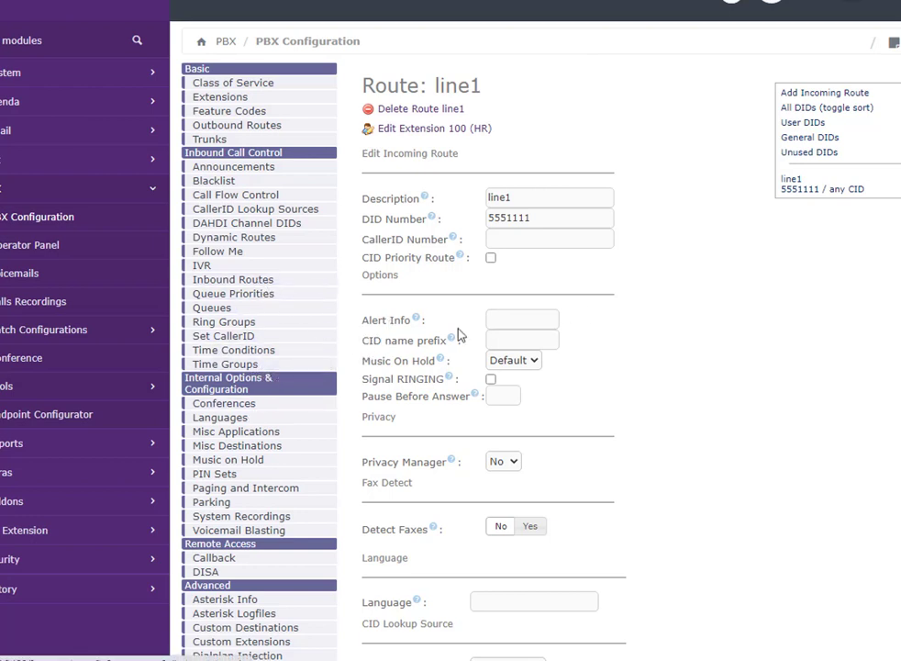
Change route line1's destination type to IVR and go to the IVR page.
left_click(779, 190)
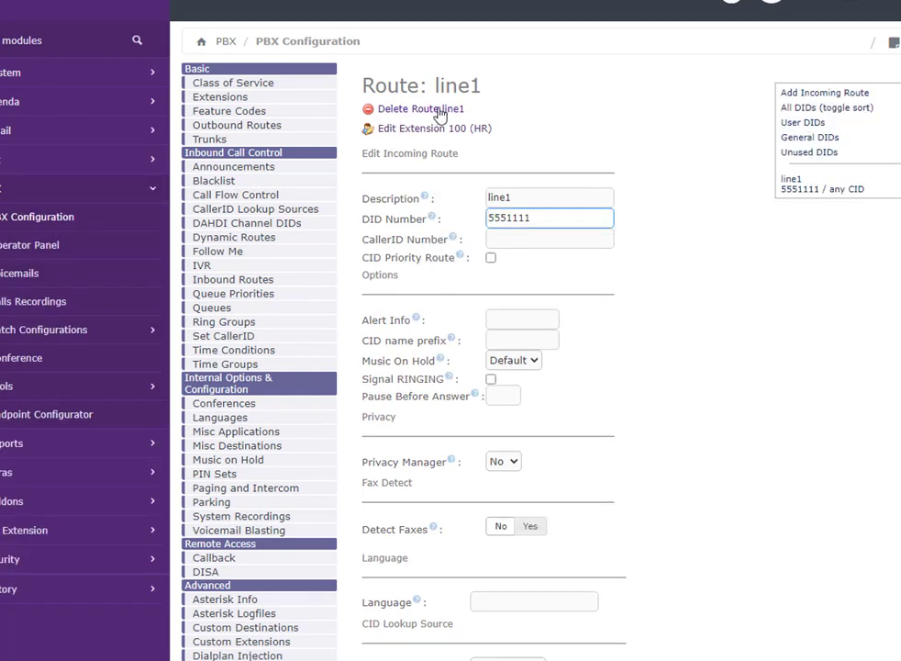
scroll(628, 225, "down", 3)
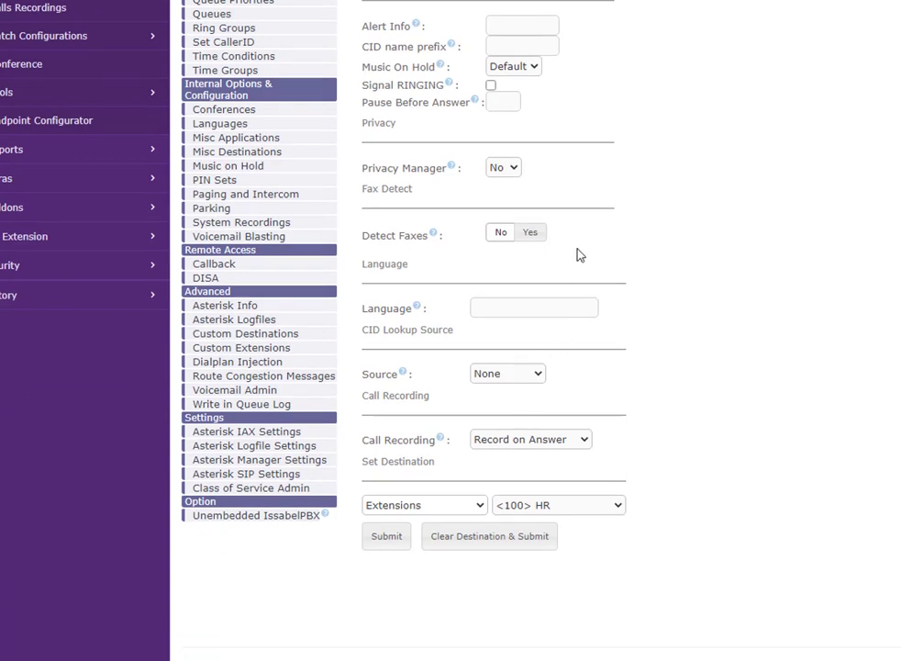
left_click(459, 504)
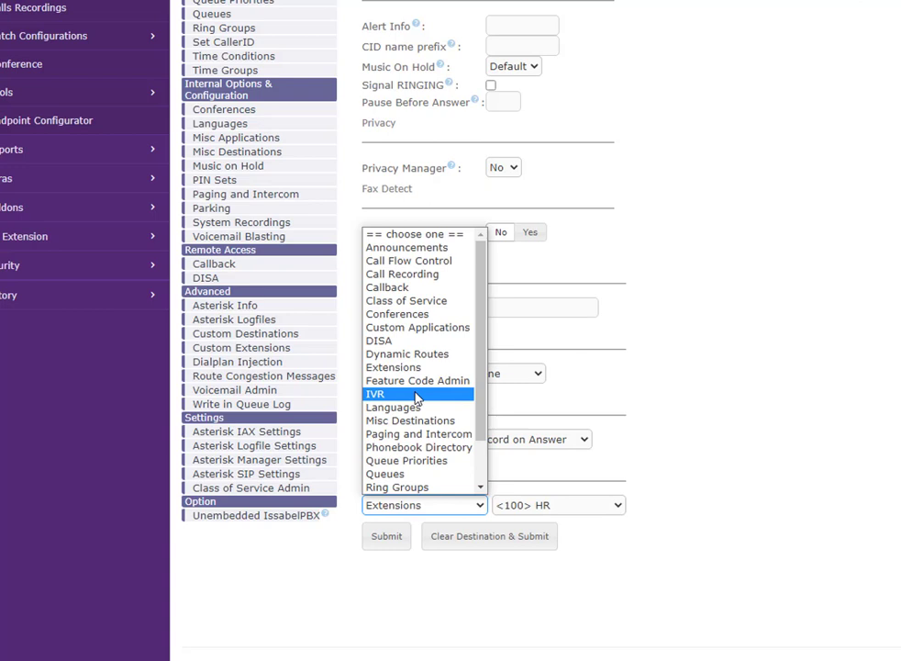
left_click(416, 394)
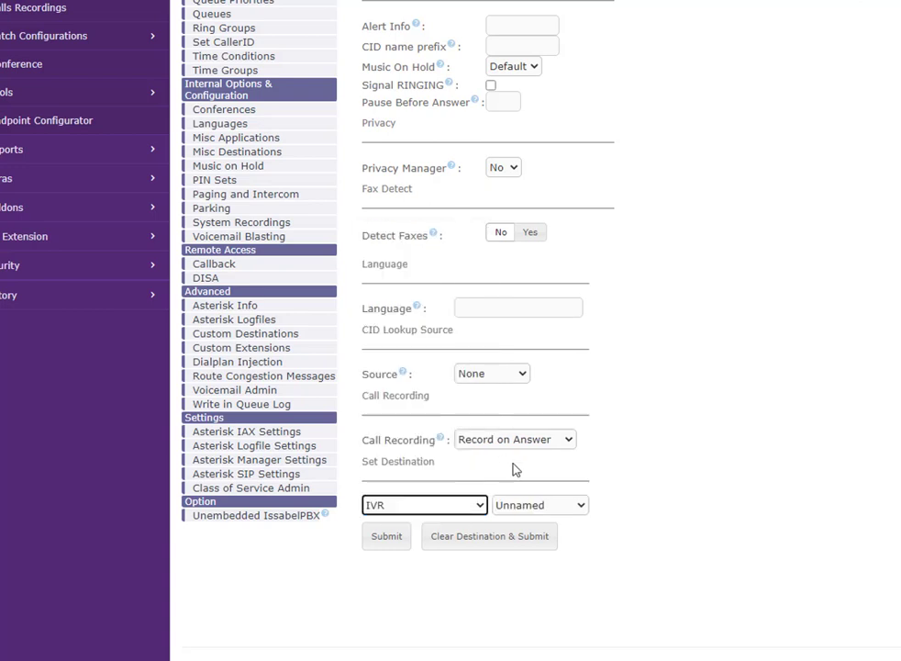
left_click(529, 506)
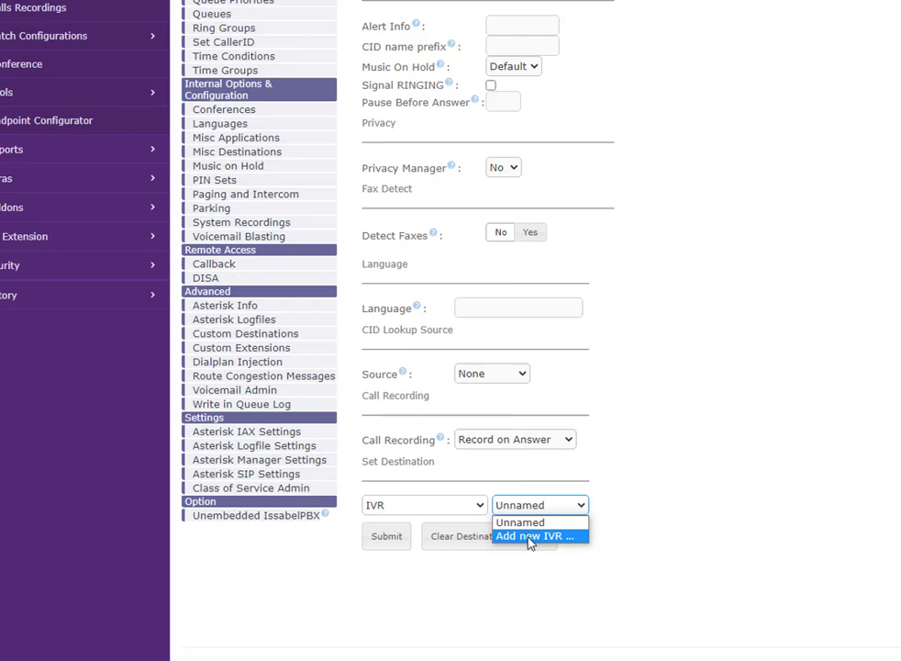
scroll(257, 202, "up", 3)
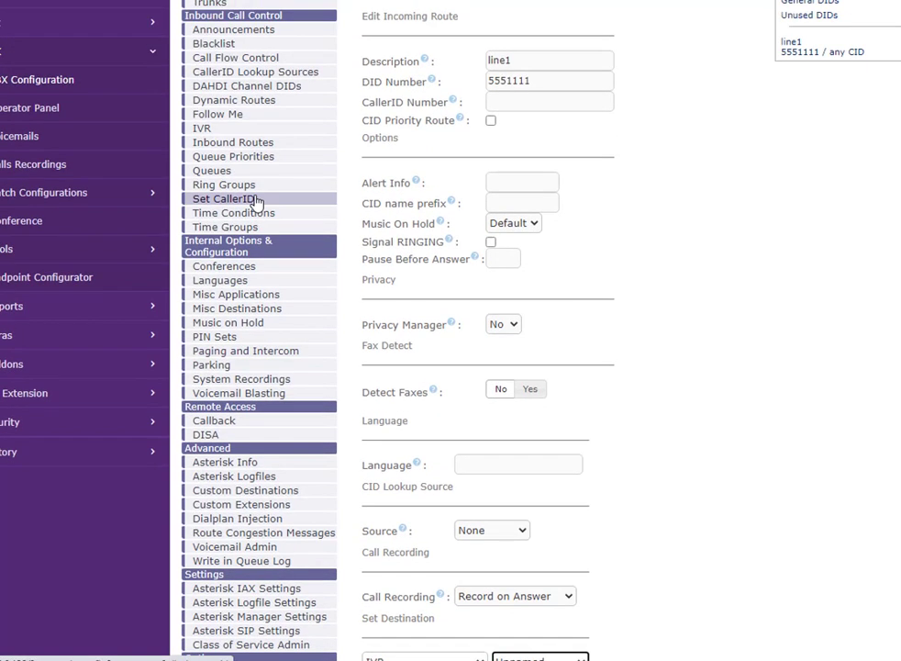
left_click(234, 132)
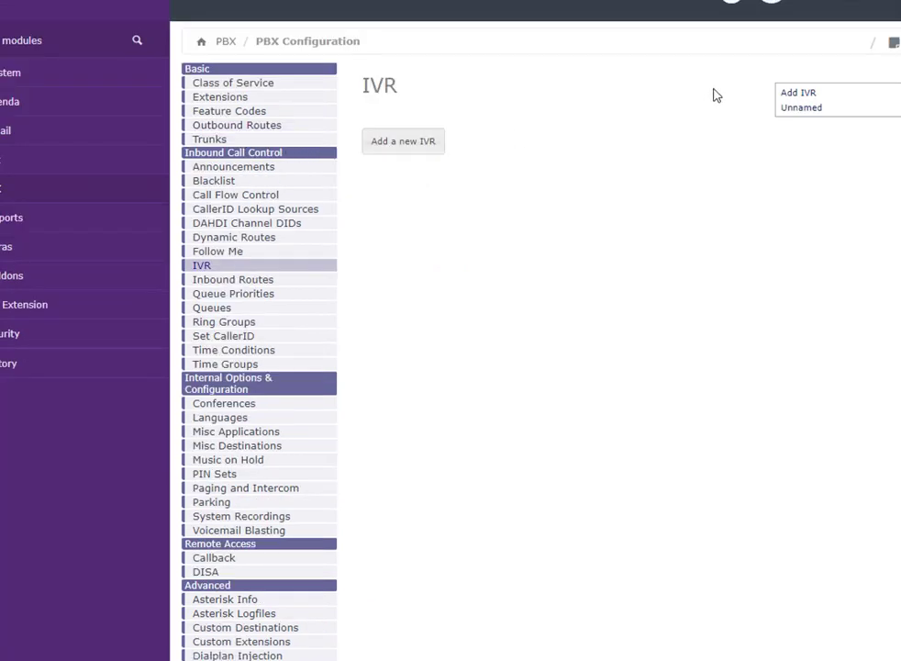
Add an IVR named 'Welcome', reuse the name in its description, and collapse the DTMF options.
left_click(794, 93)
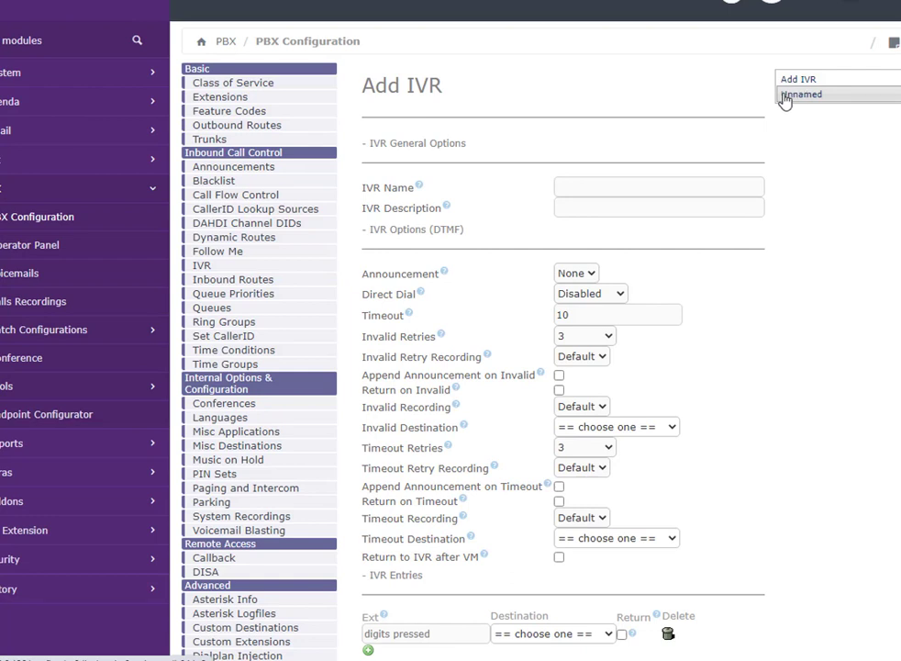
left_click(585, 190)
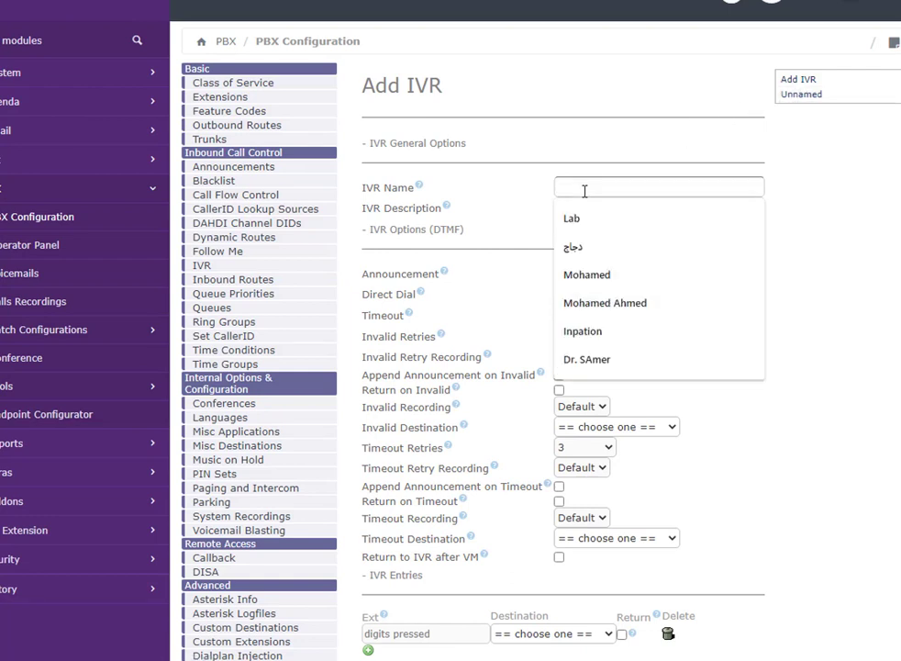
type("Welcome")
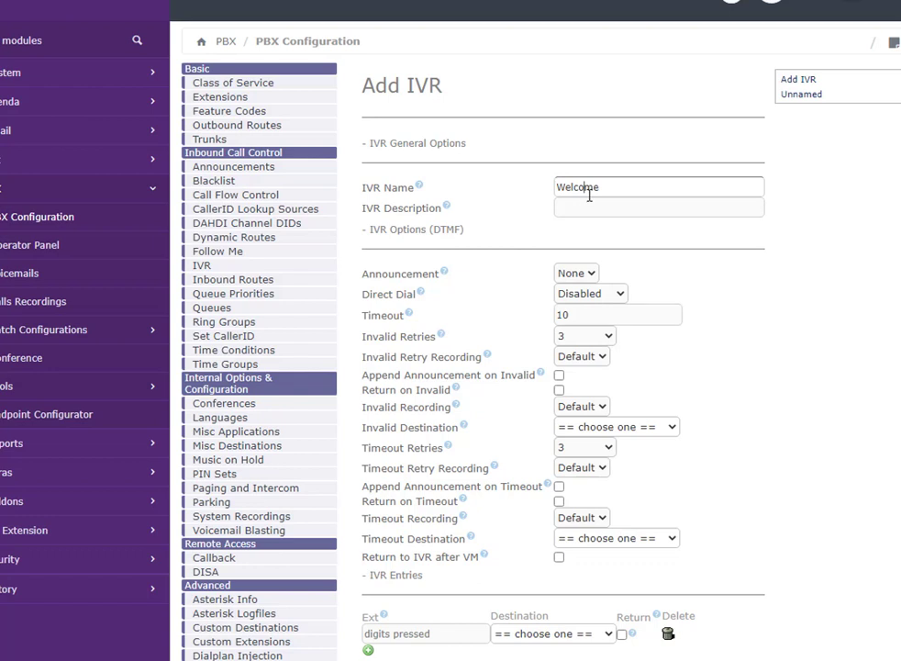
double_click(589, 188)
key("ctrl+c")
left_click(591, 211)
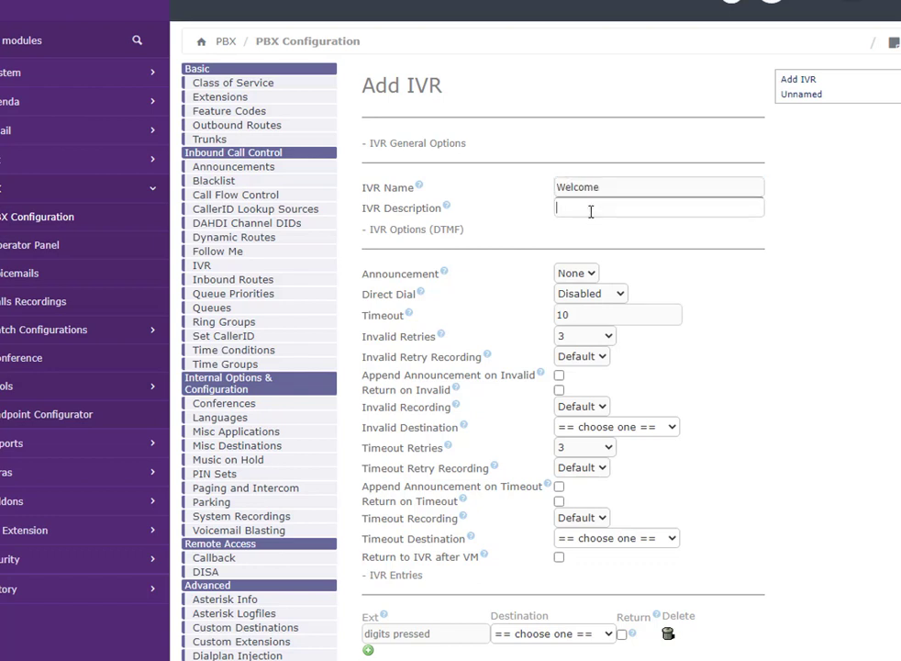
key("ctrl+v")
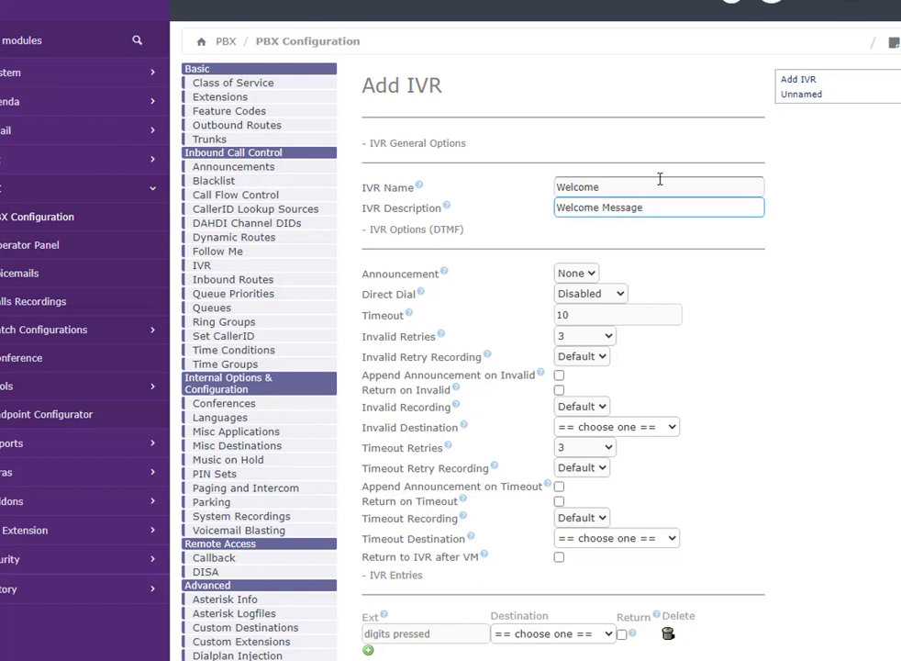
left_click(587, 273)
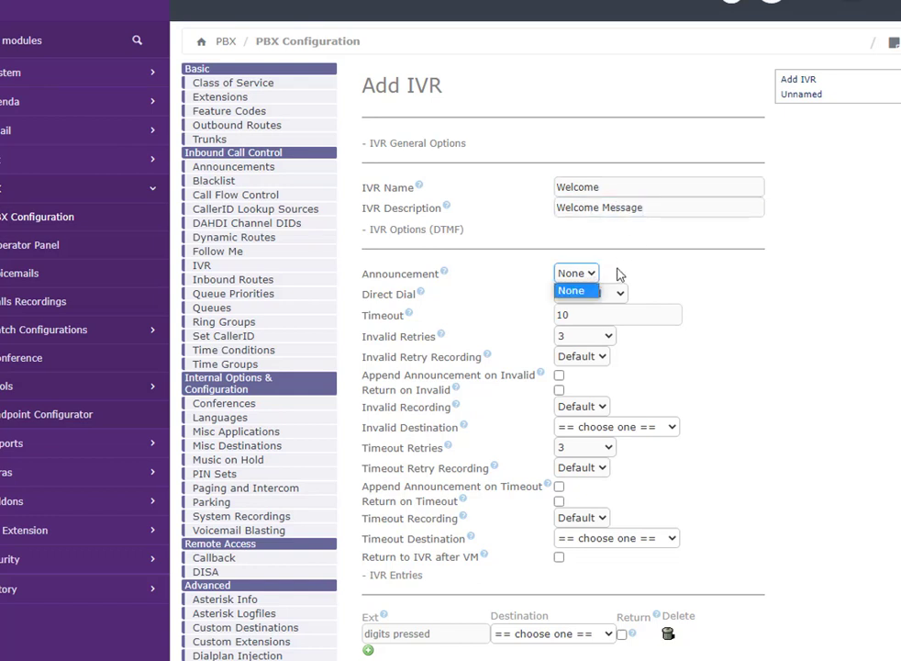
left_click(632, 267)
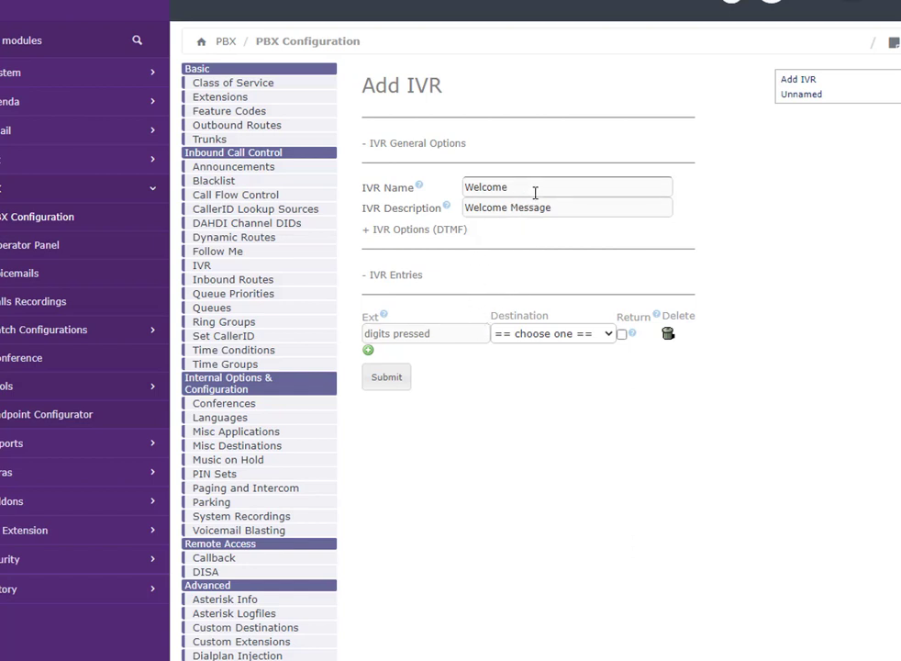
Expand the IVR general and DTMF option sections, keeping Direct Dial Disabled.
left_click(426, 143)
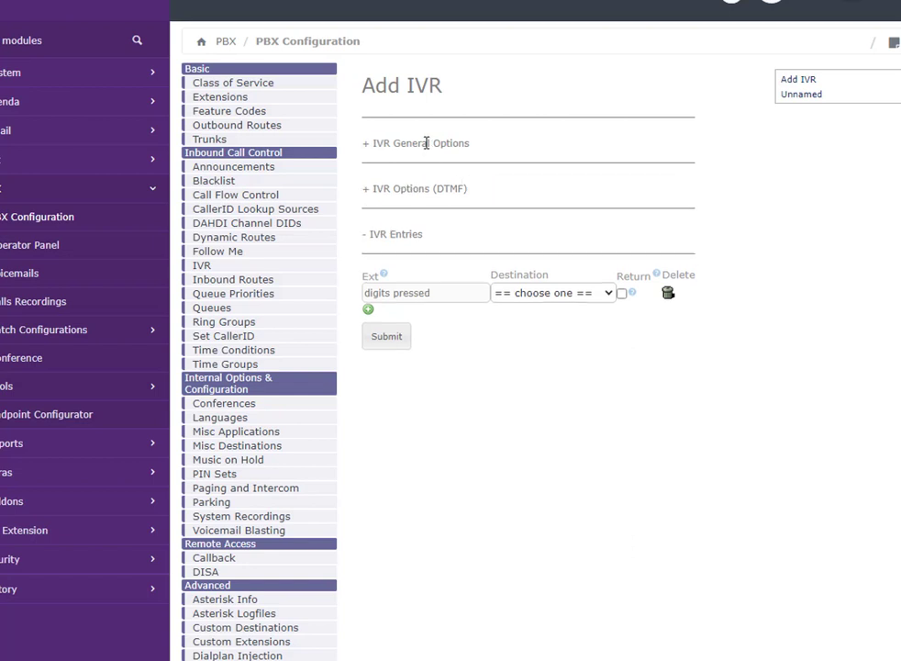
left_click(365, 147)
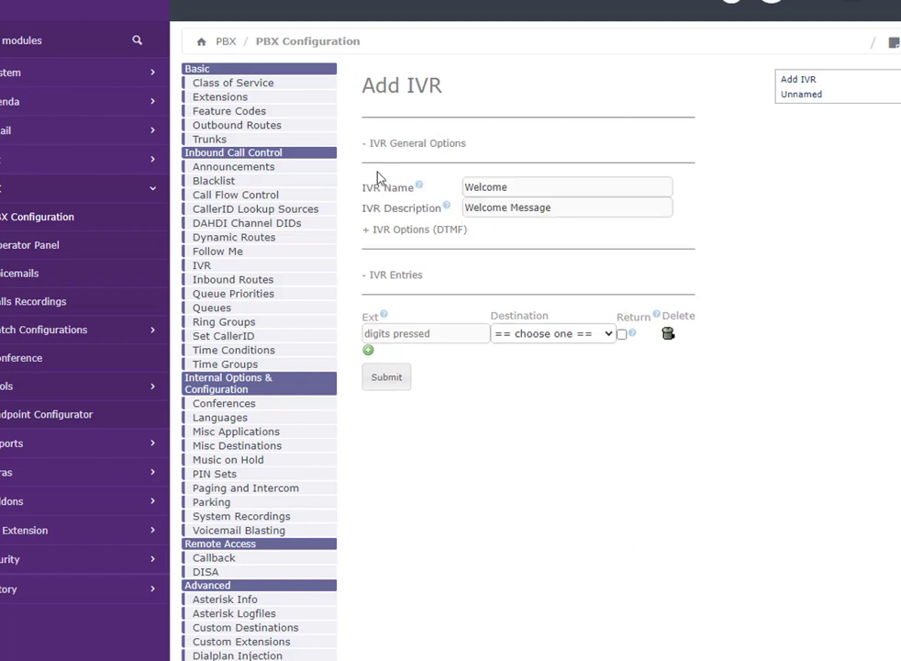
left_click(367, 280)
left_click(367, 281)
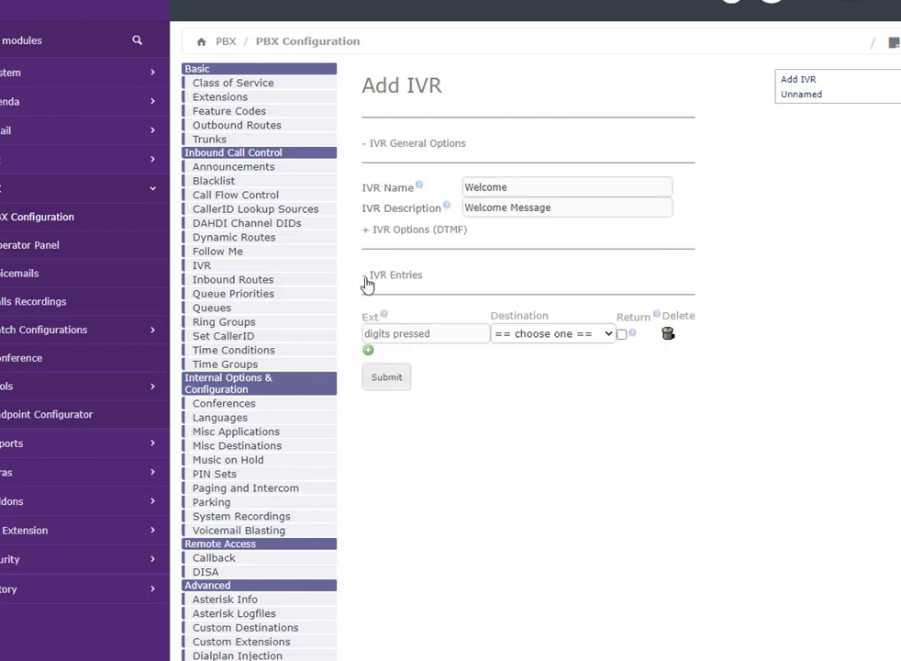
left_click(371, 236)
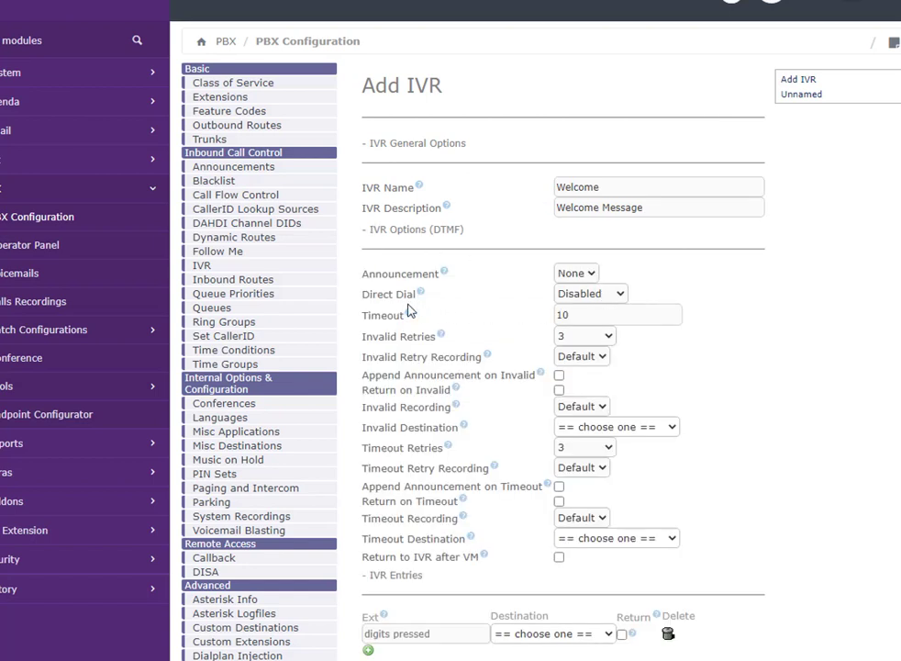
left_click(628, 294)
left_click(552, 309)
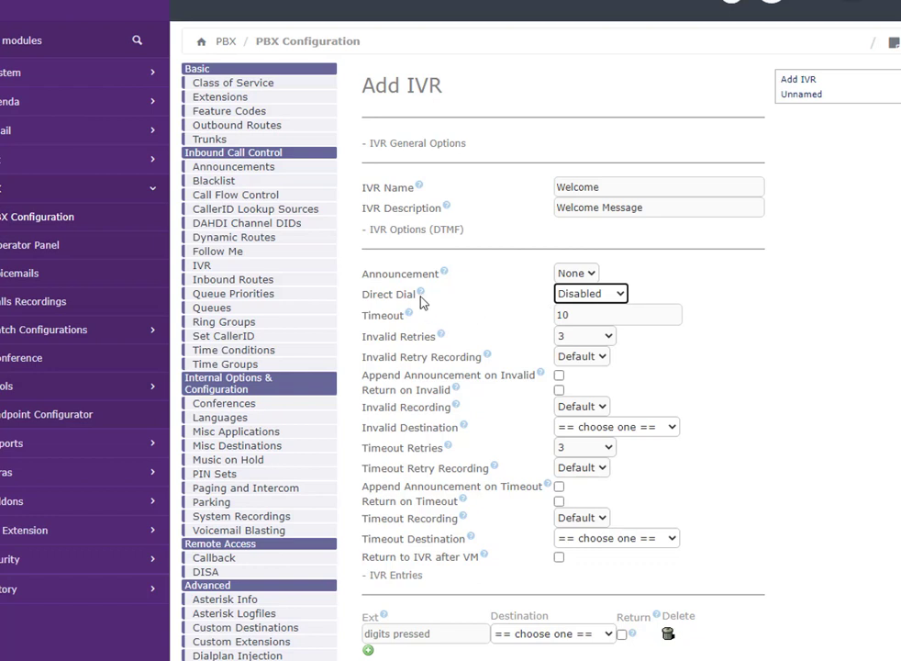
mouse_move(420, 296)
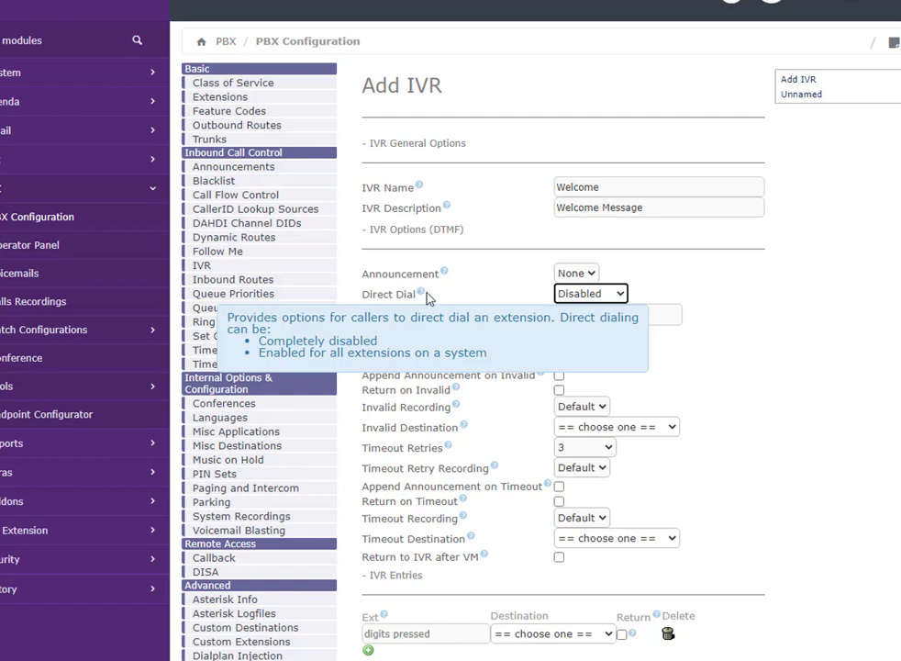
mouse_move(409, 318)
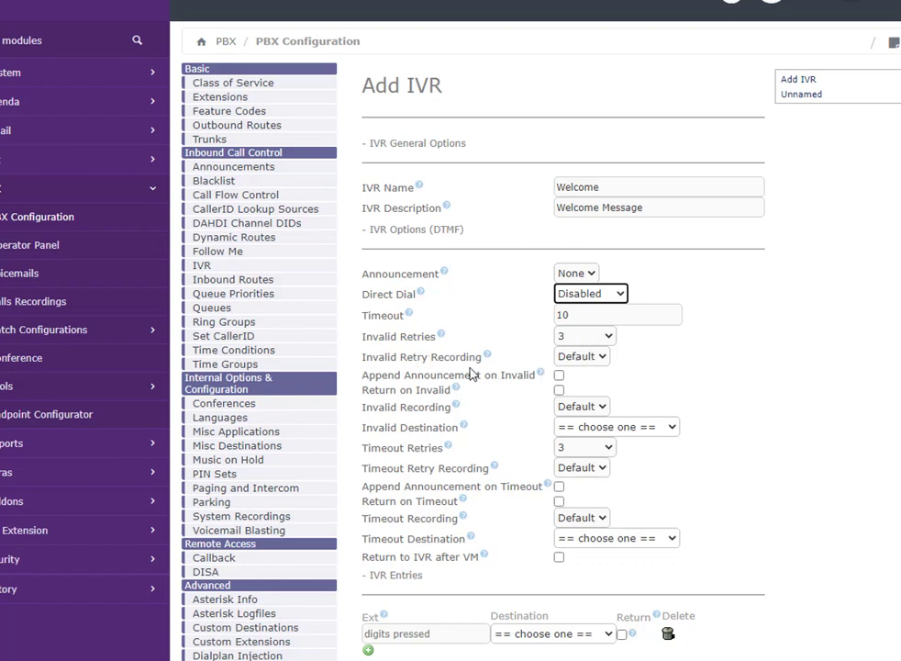
Enable Return on Invalid with default recordings and send invalid input to extension <100> HR.
mouse_move(489, 359)
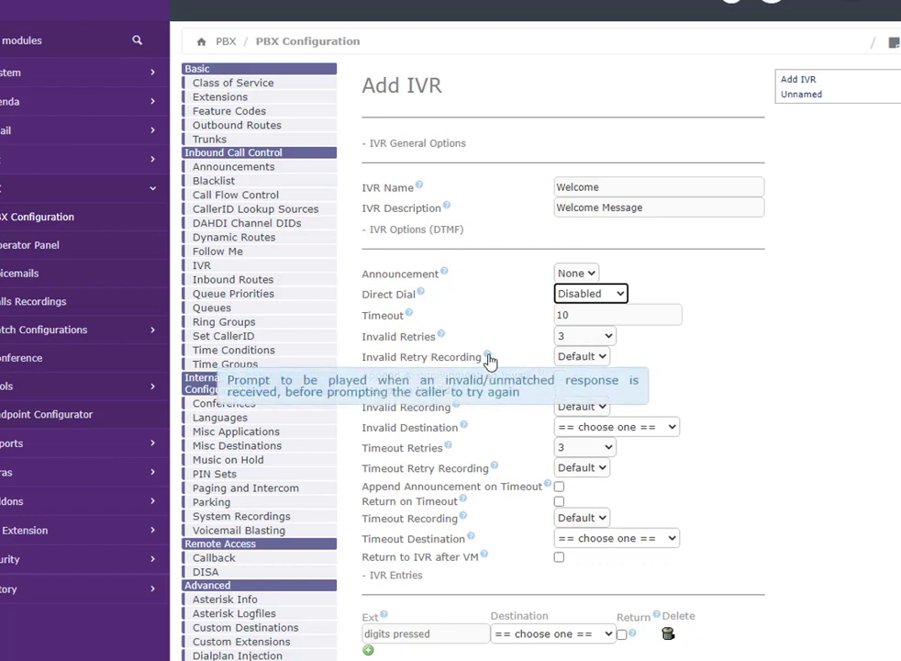
left_click(594, 356)
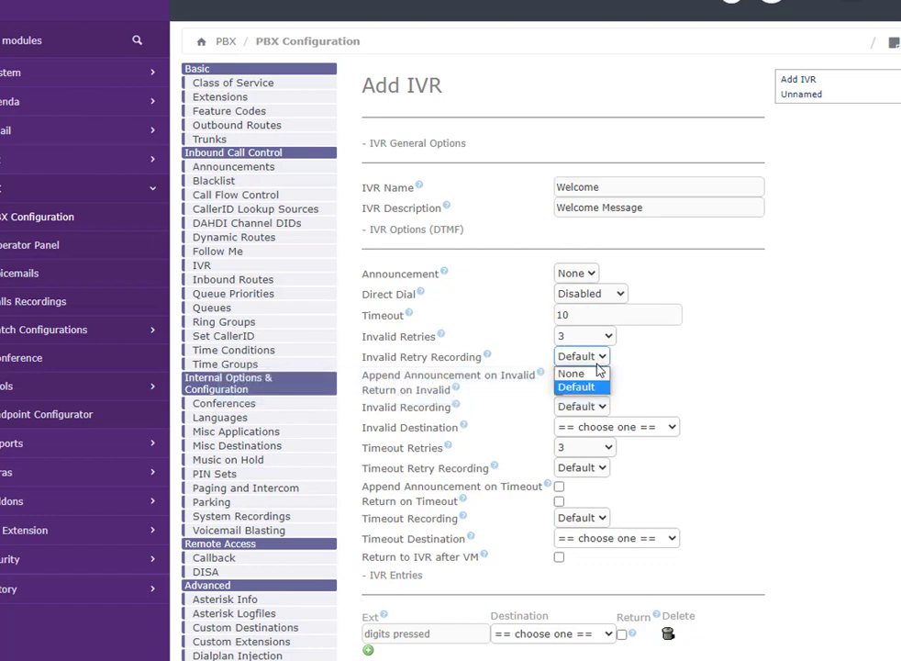
left_click(588, 387)
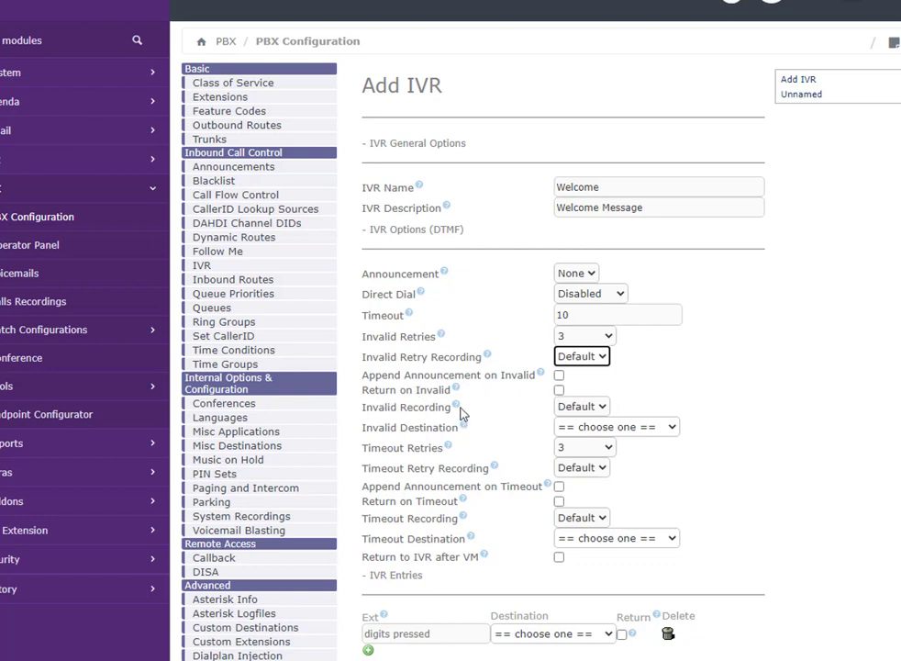
left_click(559, 389)
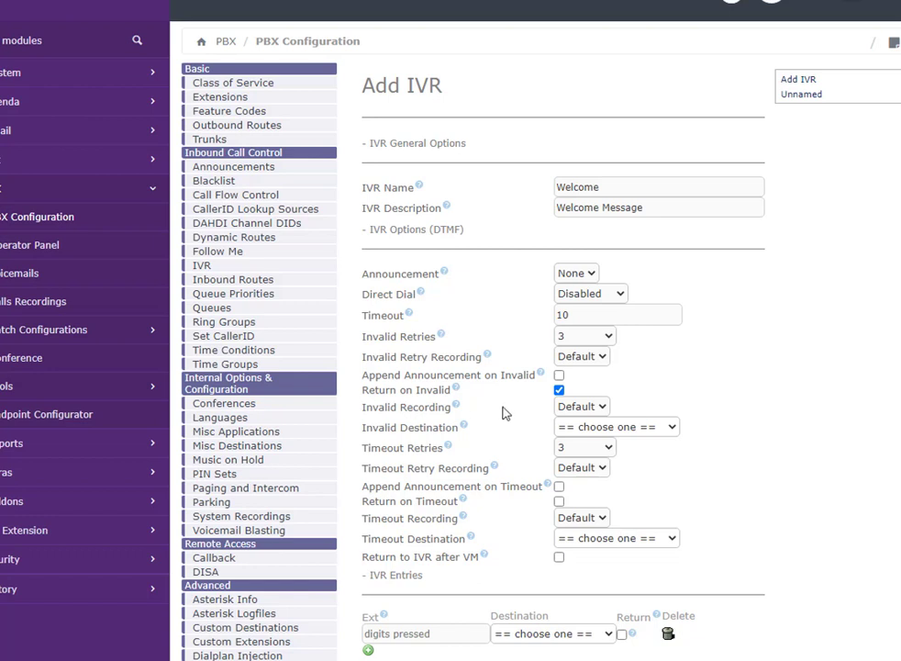
left_click(564, 409)
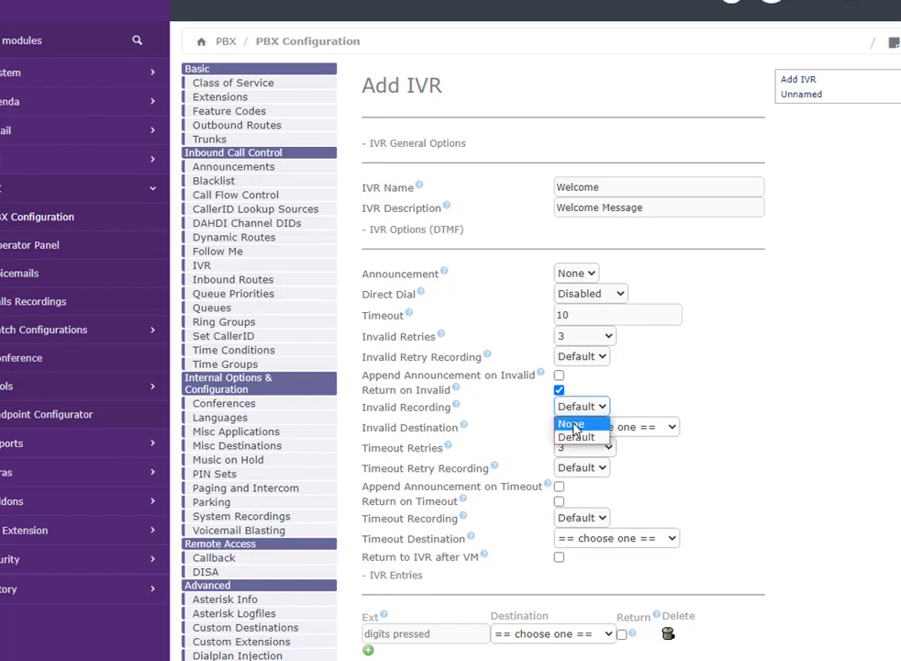
left_click(574, 436)
left_click(643, 397)
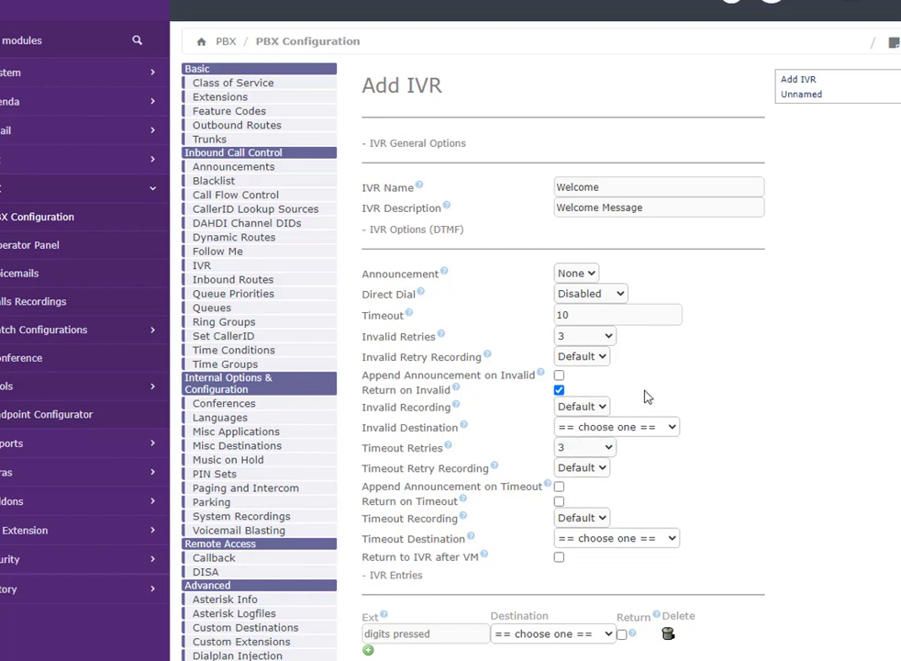
left_click(569, 428)
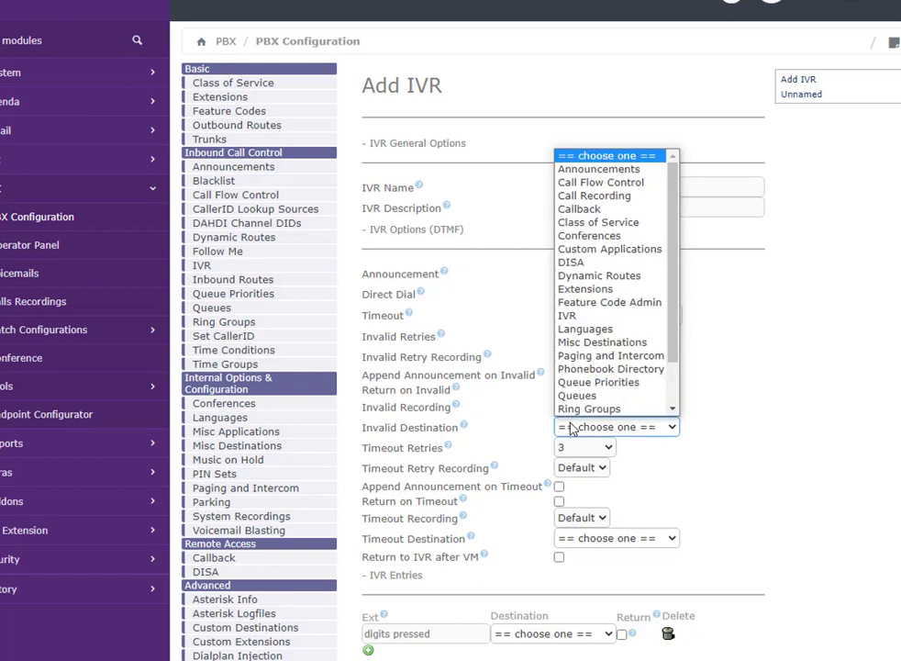
scroll(569, 426, "down", 1)
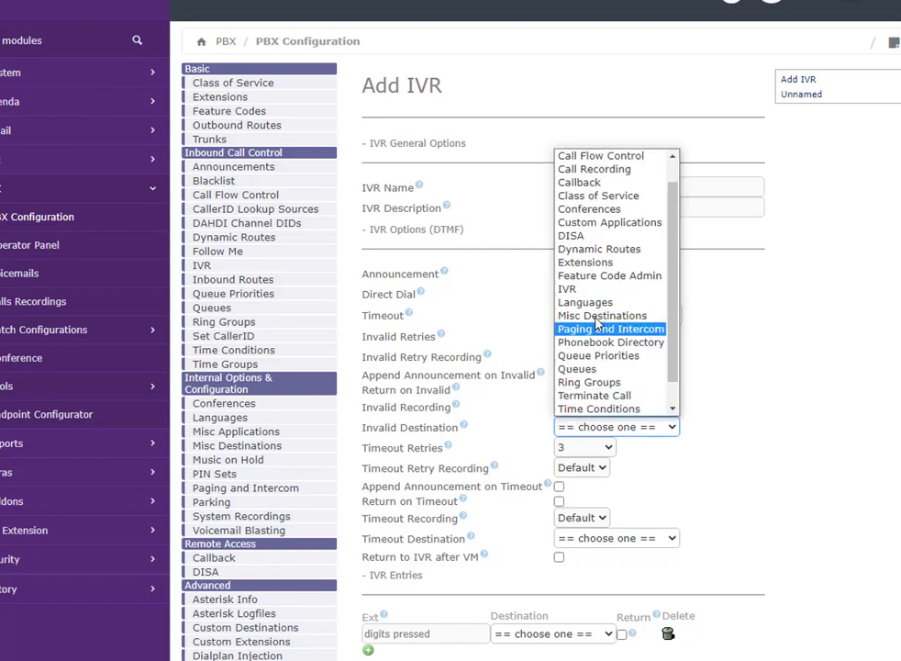
left_click(597, 265)
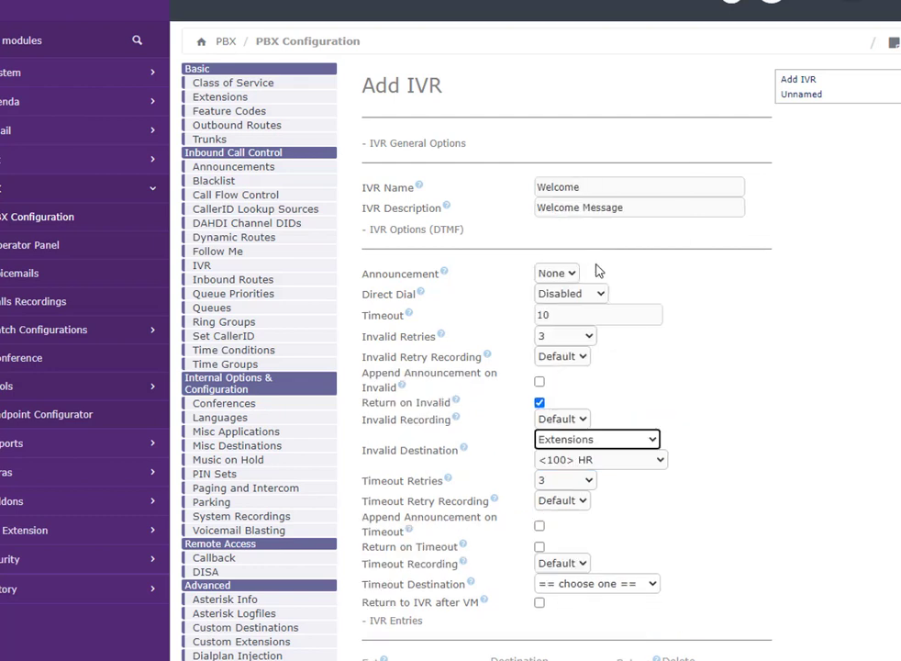
left_click(606, 462)
left_click(702, 468)
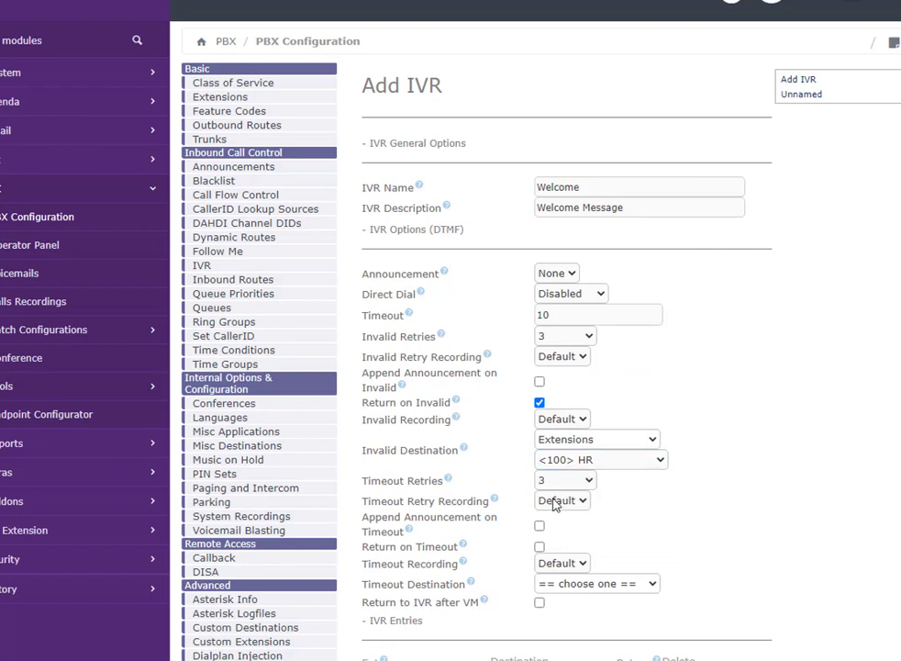
Leave the timeout recording and destination unchanged, then start the first entry's digit.
scroll(636, 506, "down", 1)
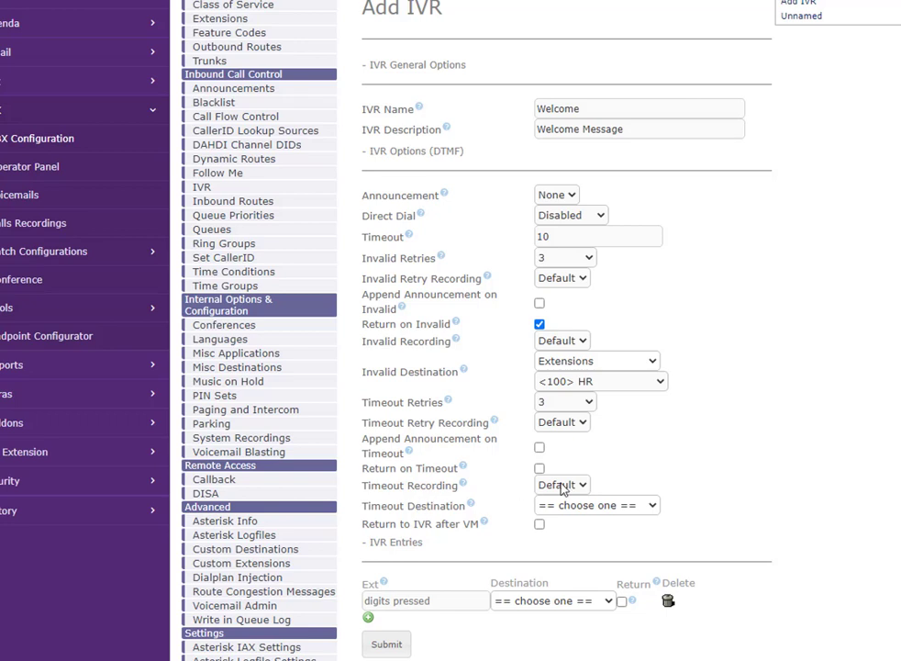
left_click(564, 489)
left_click(591, 500)
left_click(583, 506)
scroll(592, 474, "down", 2)
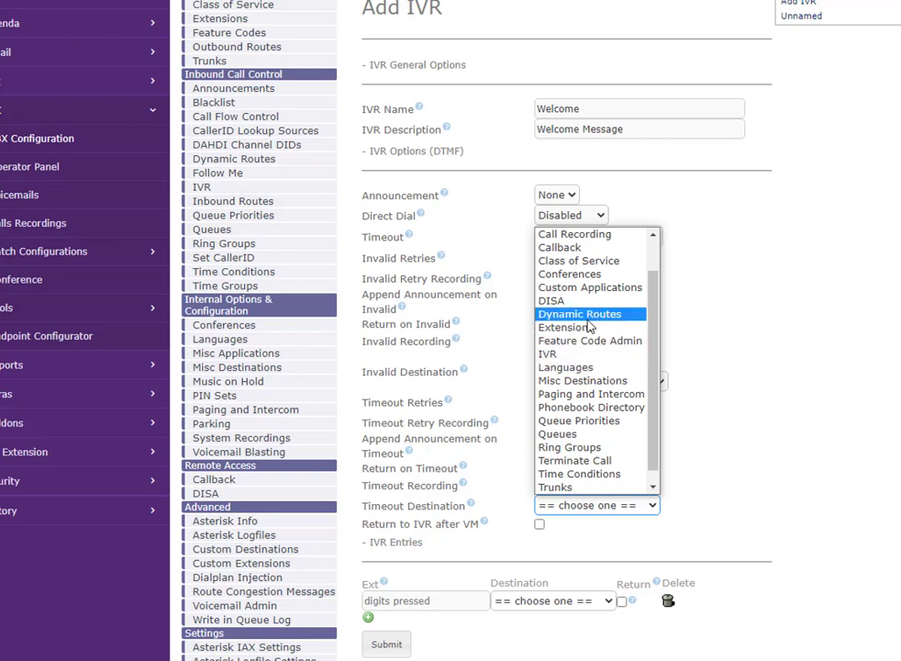
left_click(767, 461)
scroll(692, 491, "down", 1)
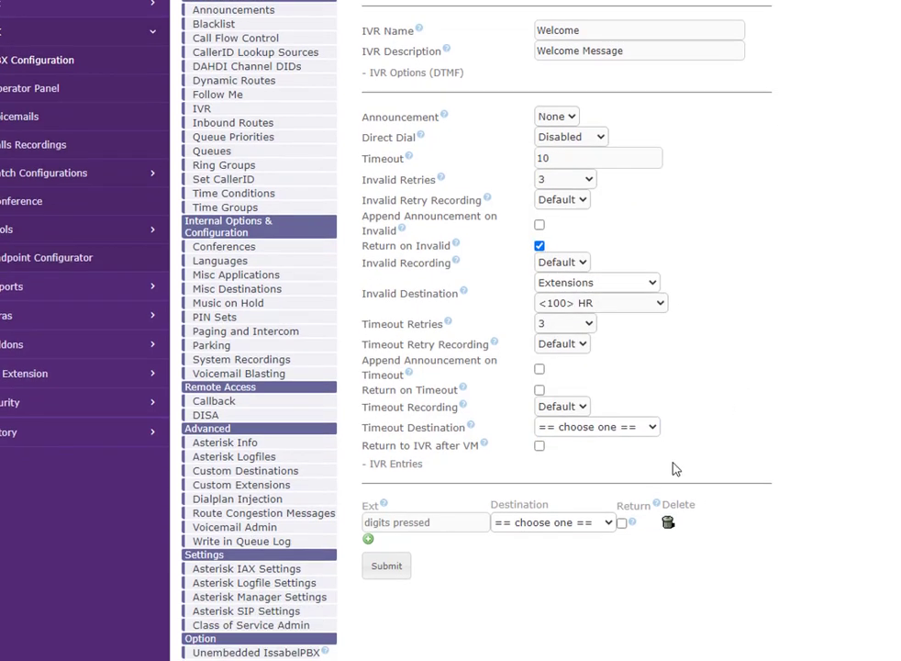
left_click(576, 408)
scroll(661, 443, "down", 1)
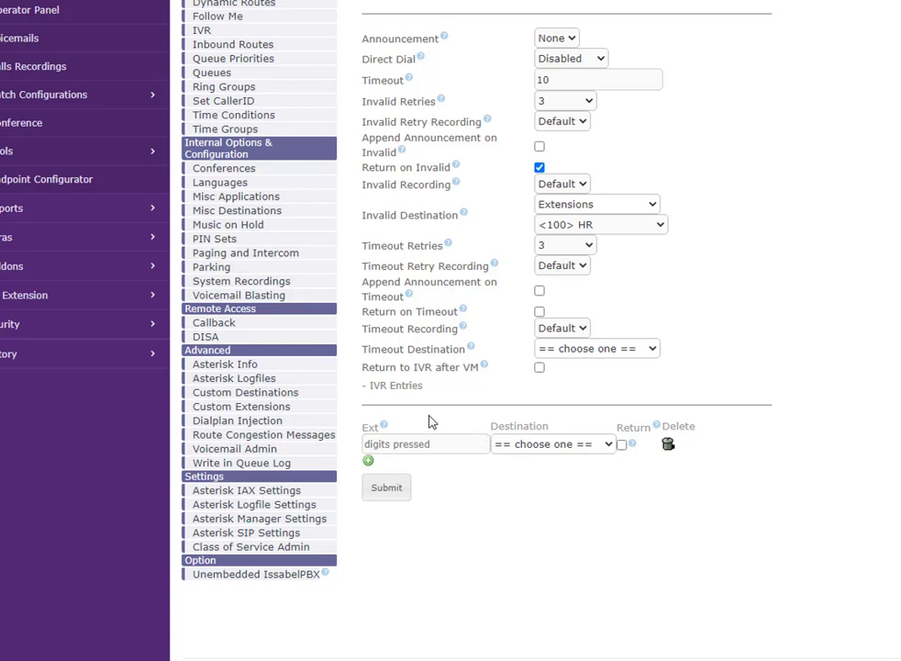
left_click(425, 444)
Route digit 0 of the Welcome IVR to extension 100 HR.
type("0")
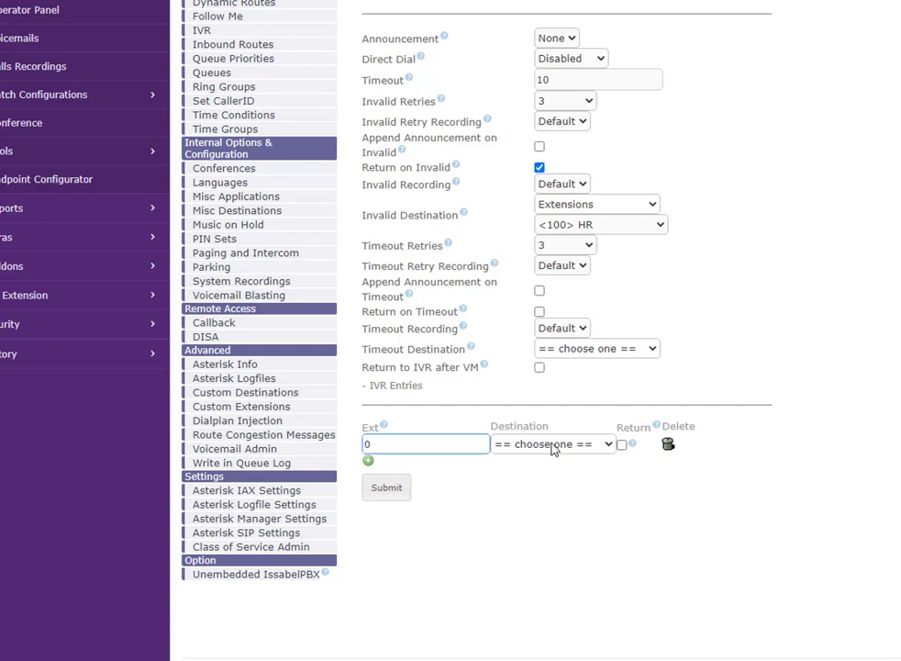
left_click(549, 444)
scroll(550, 404, "down", 1)
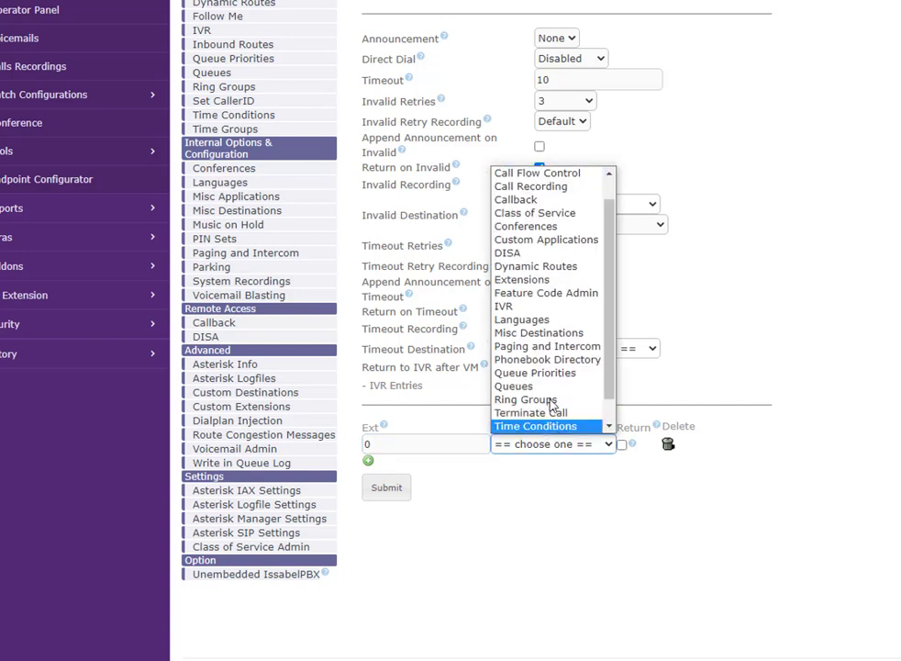
left_click(546, 287)
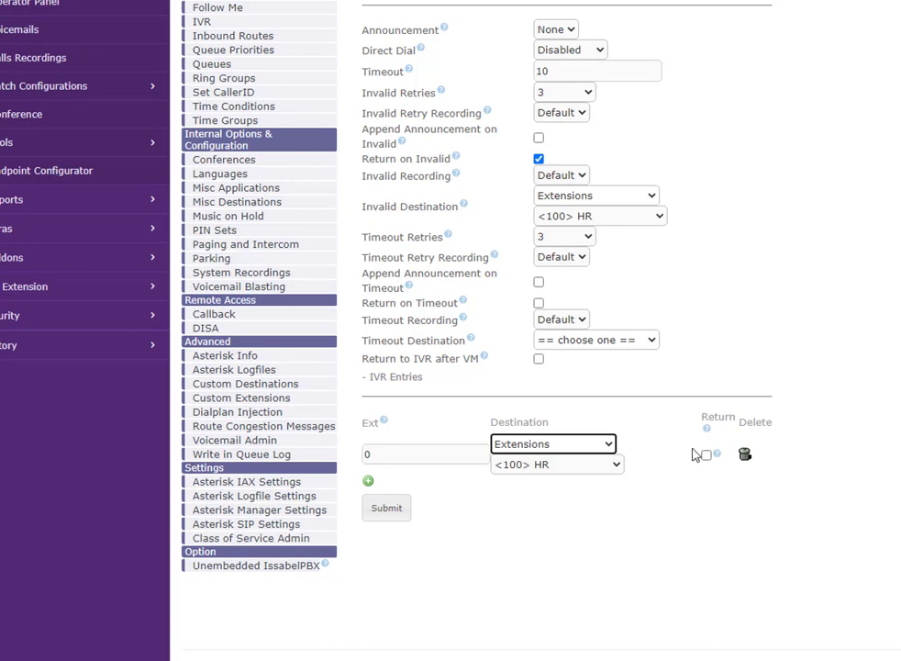
Set the timeout destination to extension 100 HR and save the Welcome IVR.
left_click(395, 510)
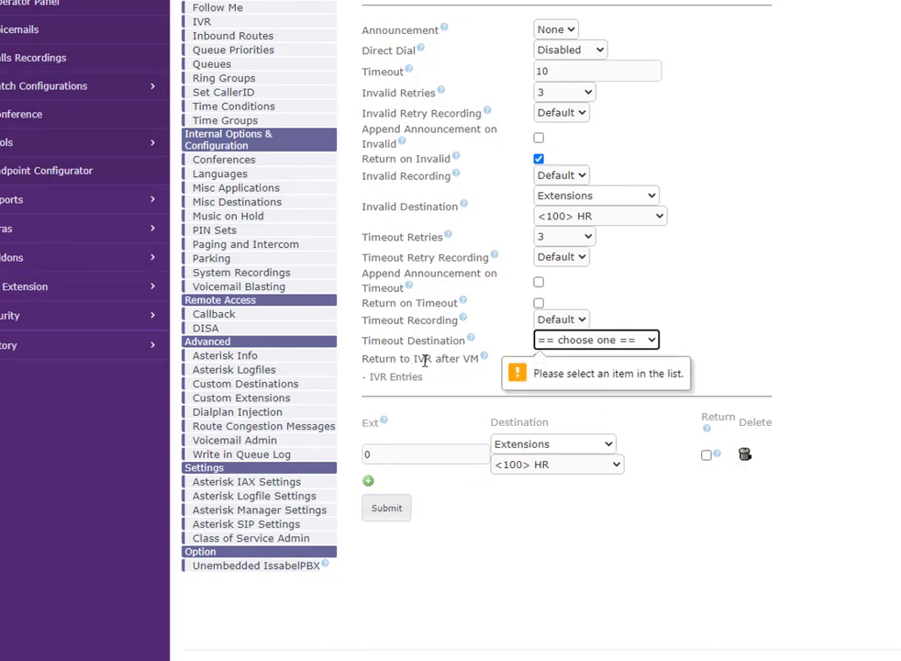
left_click(629, 340)
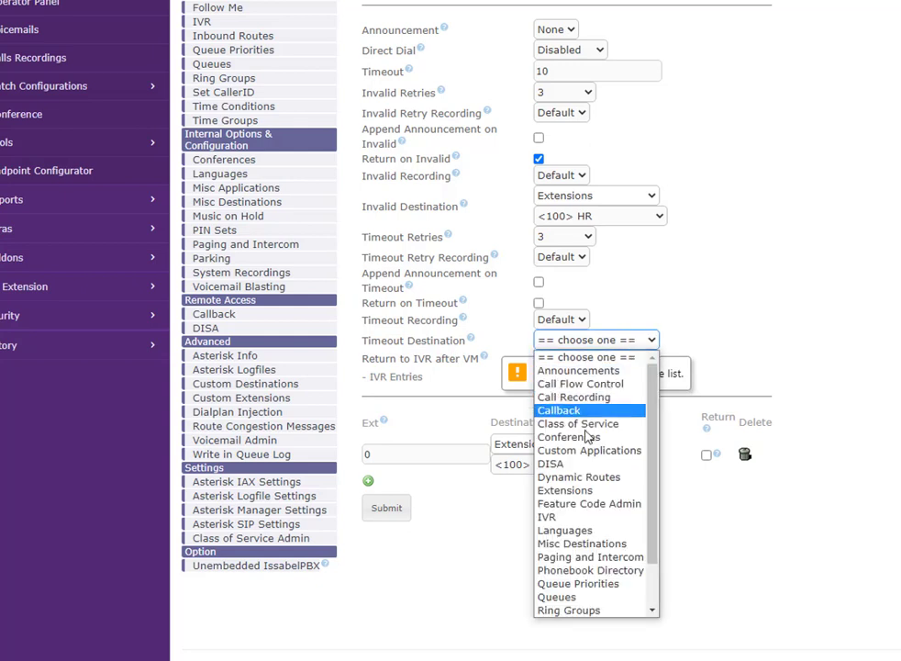
left_click(571, 520)
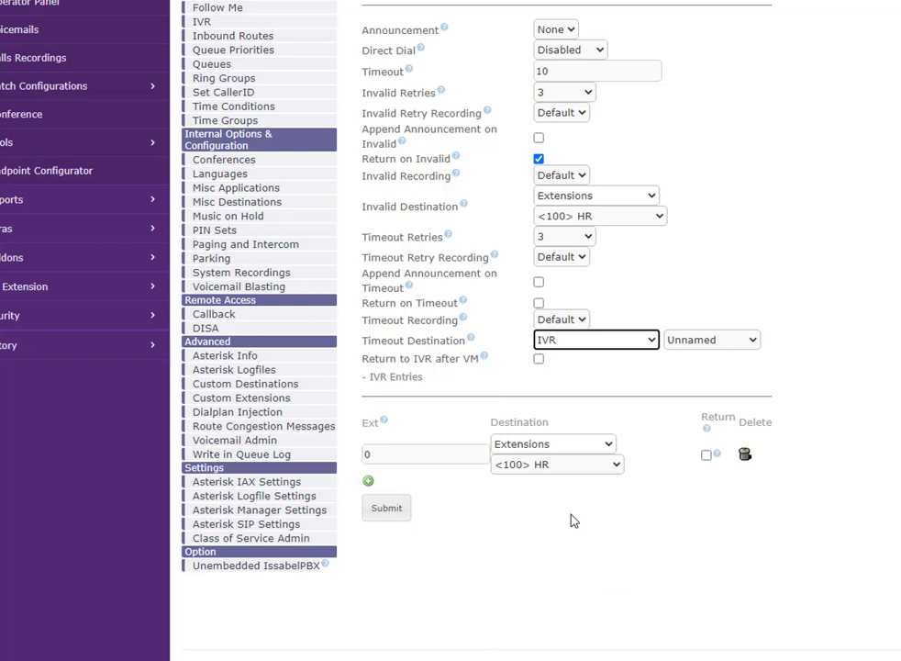
left_click(720, 341)
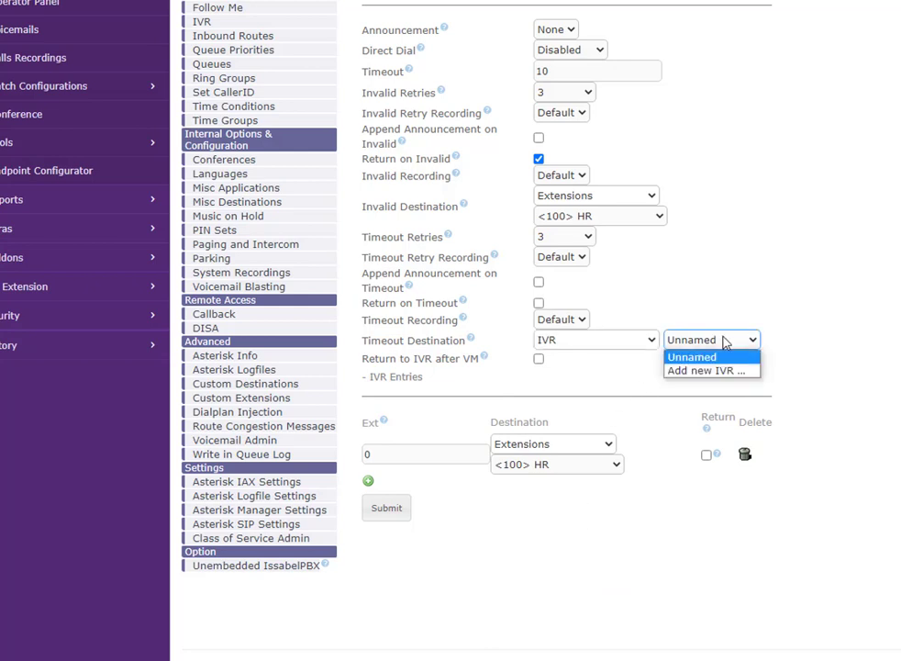
left_click(626, 342)
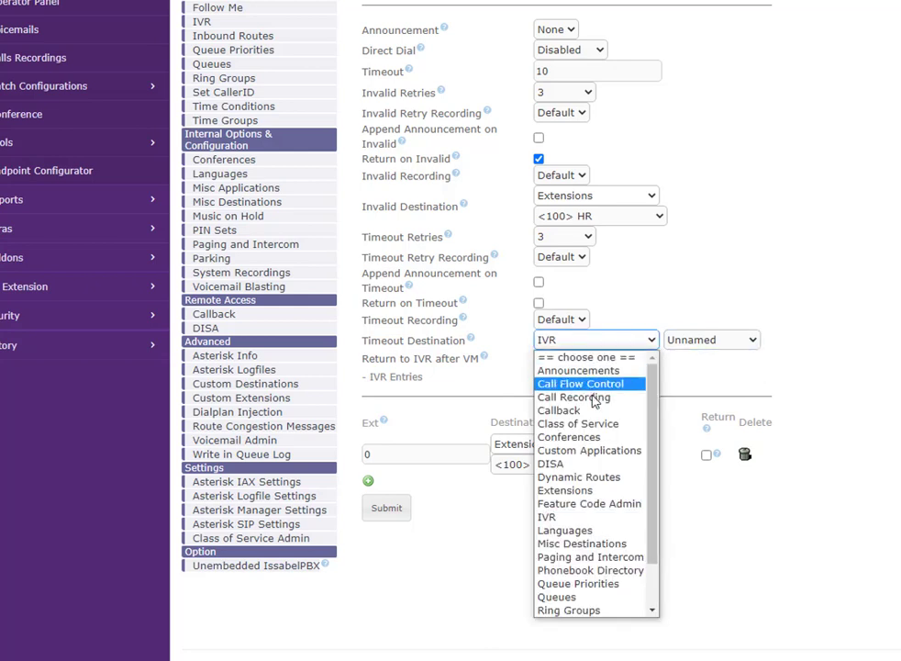
left_click(588, 491)
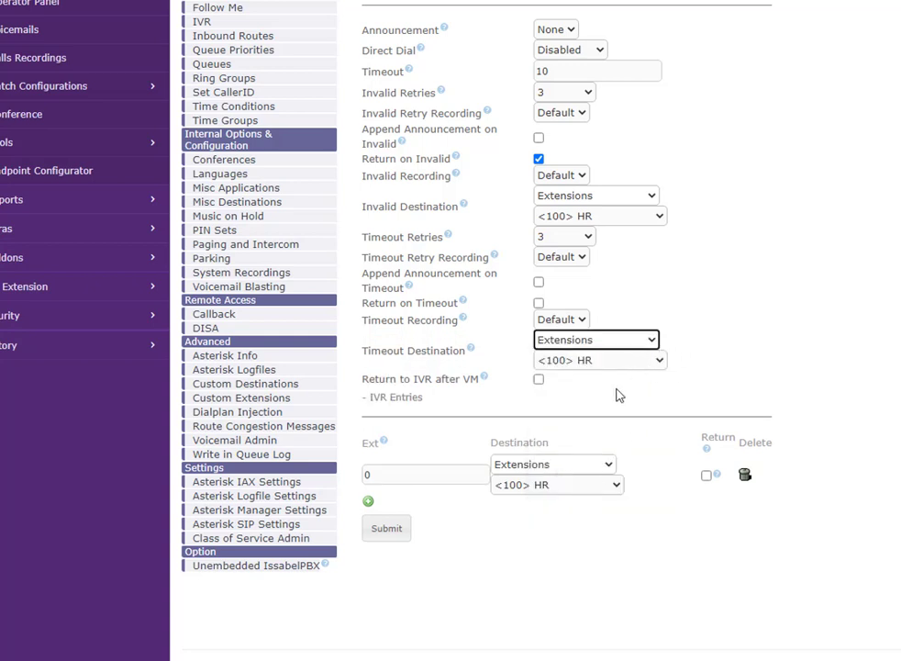
left_click(400, 542)
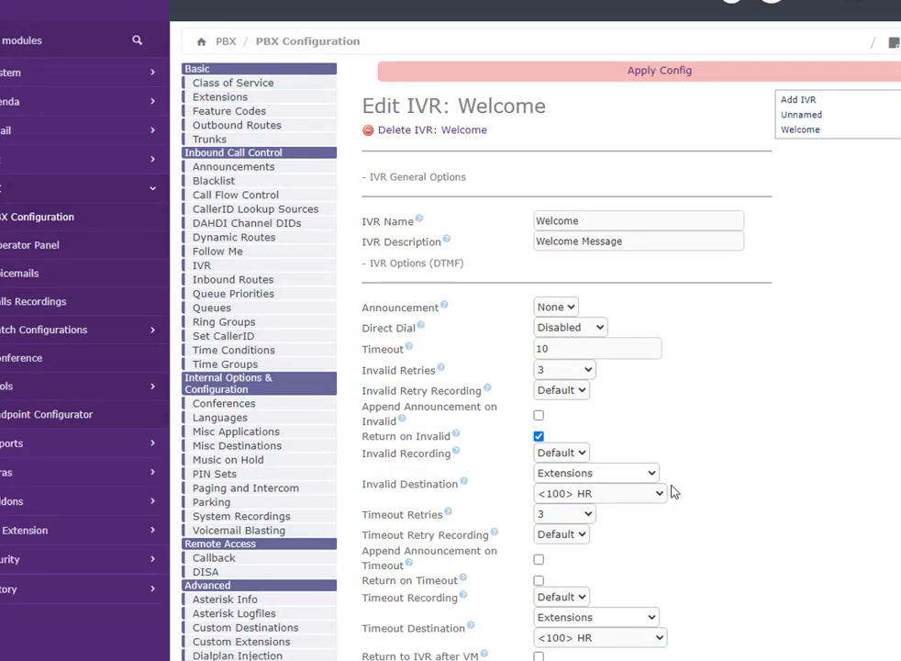
Apply the saved config, then point inbound route line1 at the Welcome IVR and submit.
left_click(660, 72)
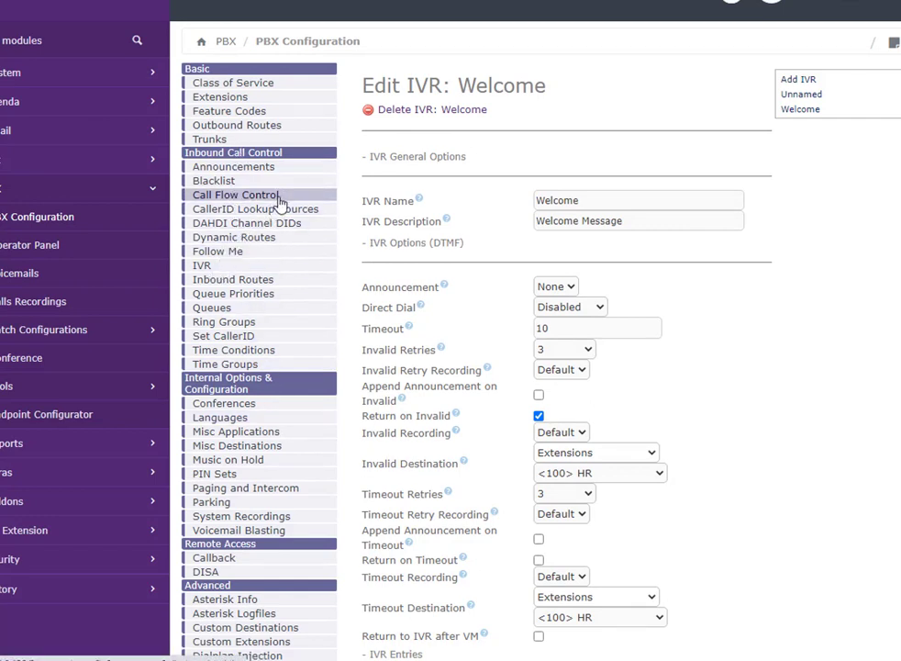
left_click(260, 281)
scroll(535, 408, "down", 3)
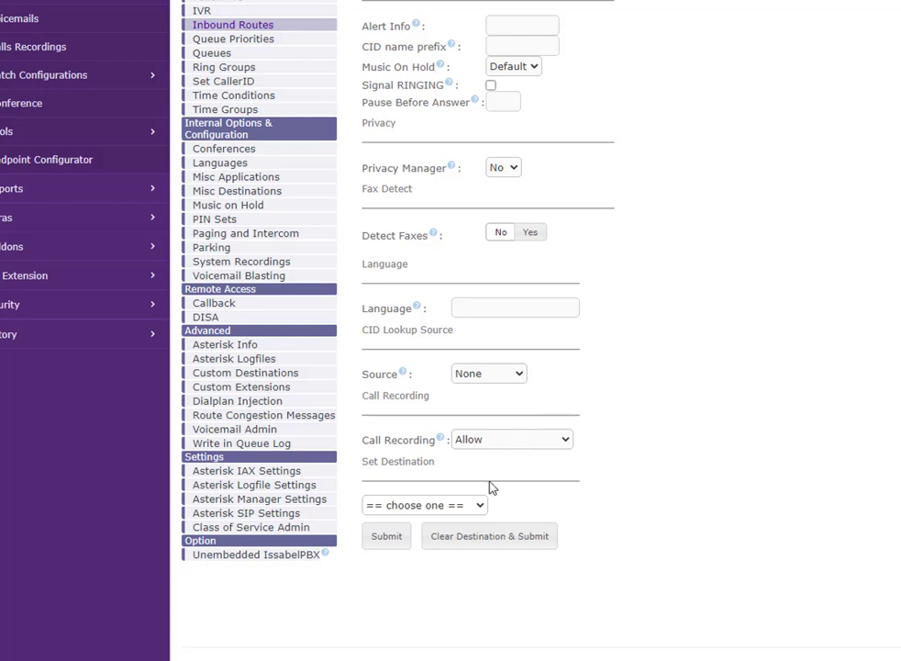
left_click(477, 505)
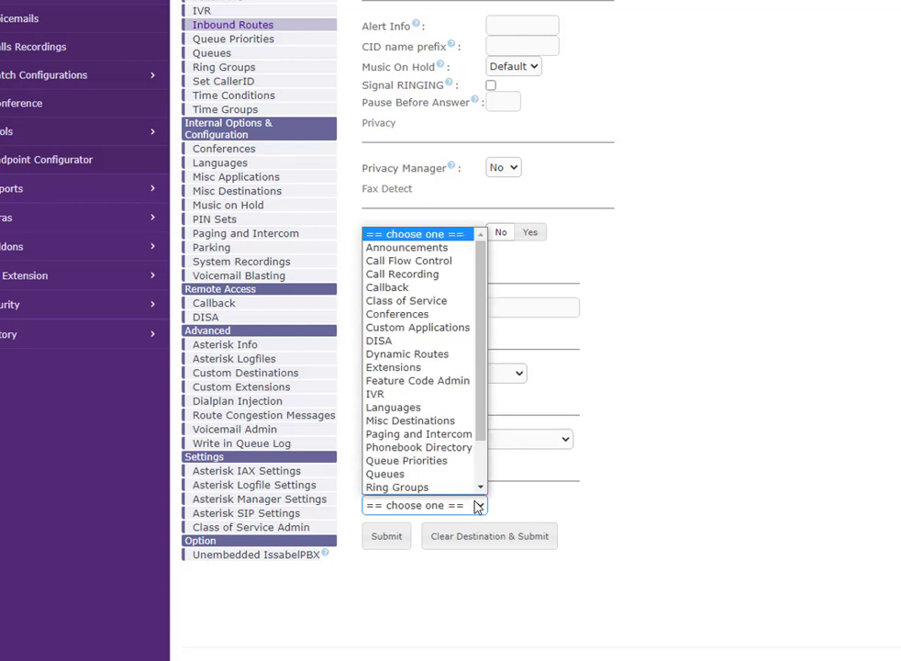
left_click(443, 395)
left_click(543, 506)
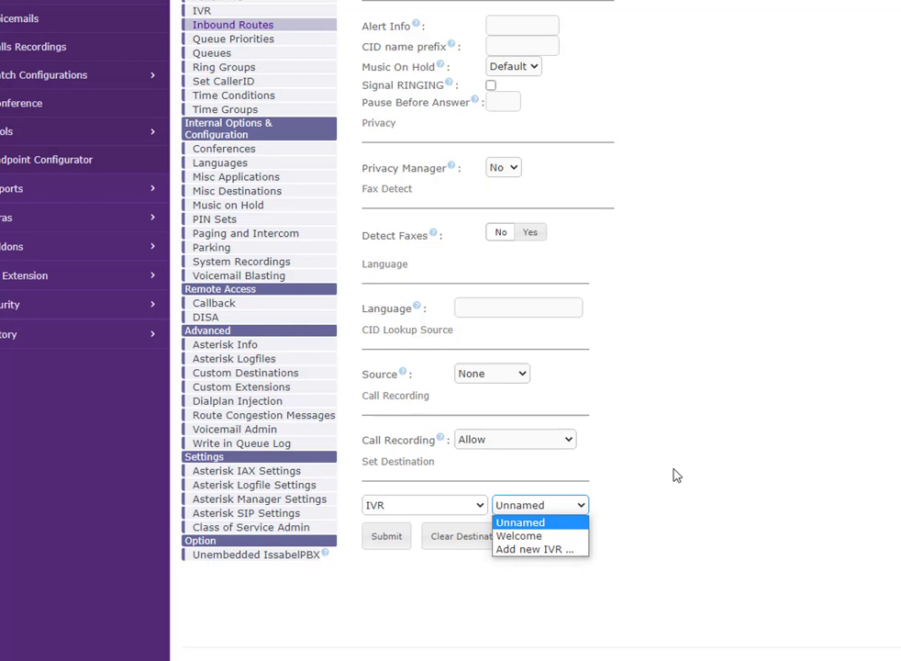
left_click(521, 536)
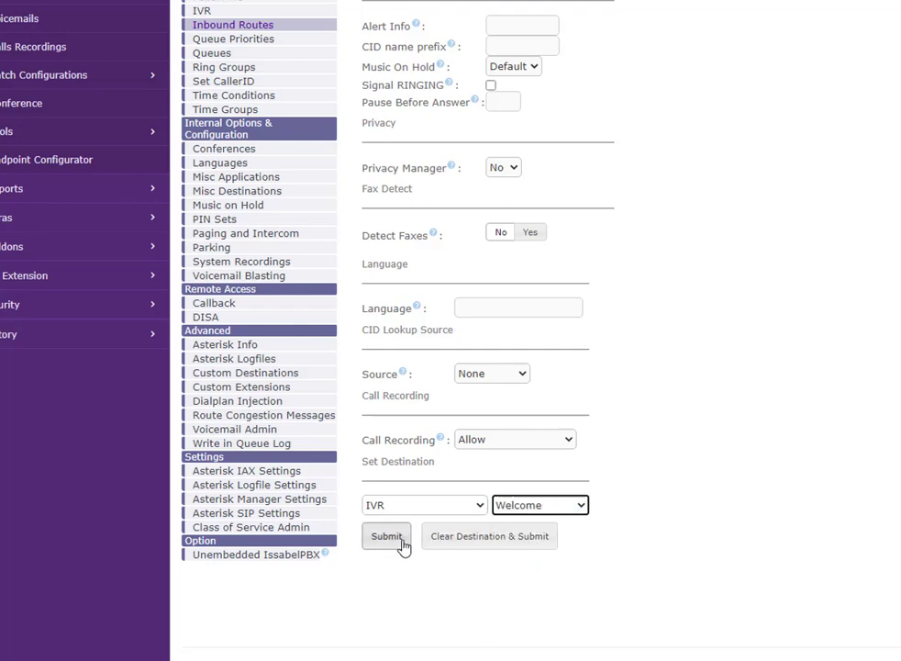
left_click(467, 547)
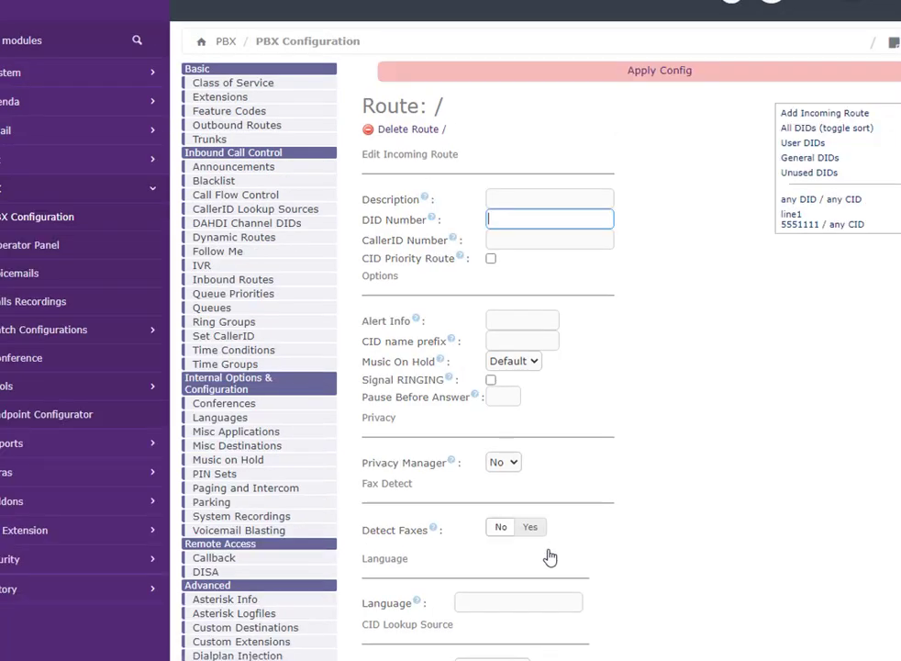
Apply the pending changes and select Record-Day.wav for a new system recording.
left_click(662, 72)
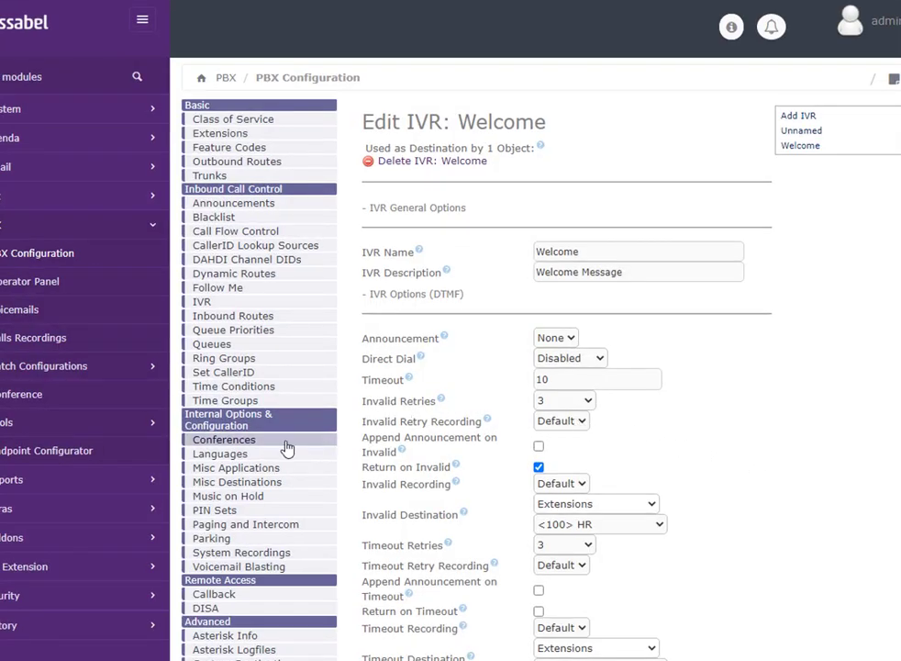
left_click(258, 554)
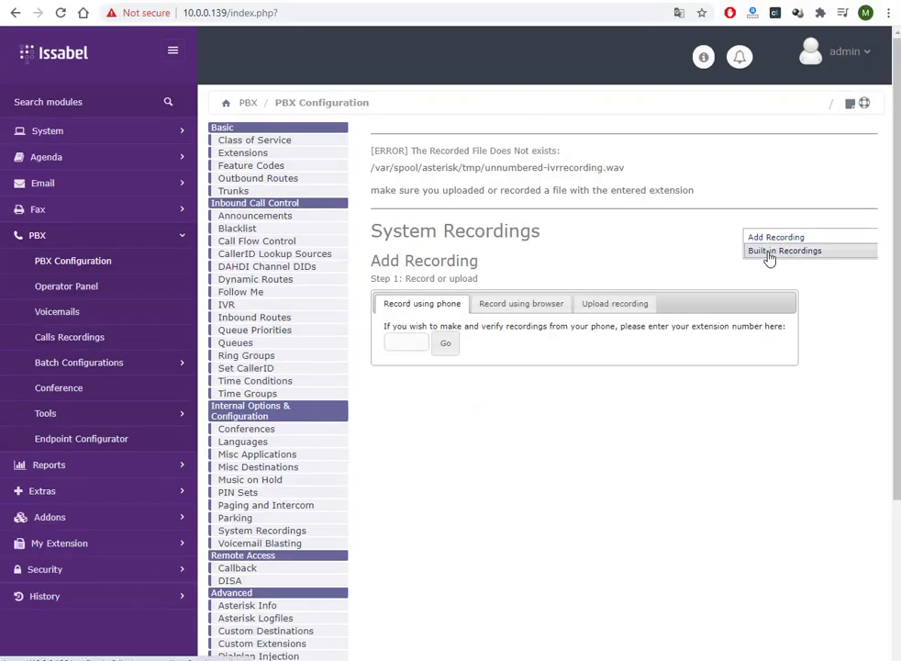
left_click(775, 238)
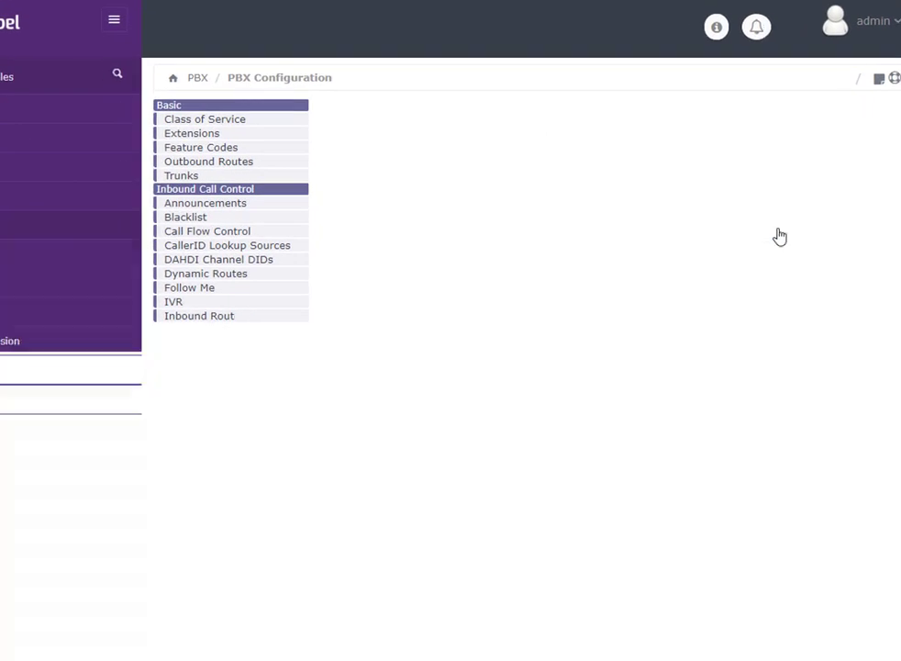
left_click(620, 204)
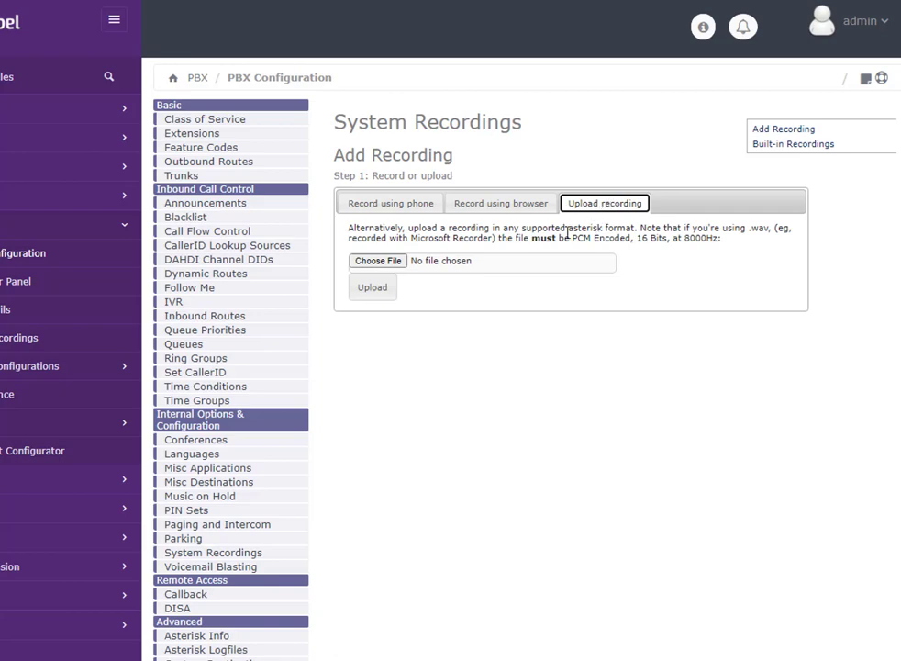
left_click(376, 264)
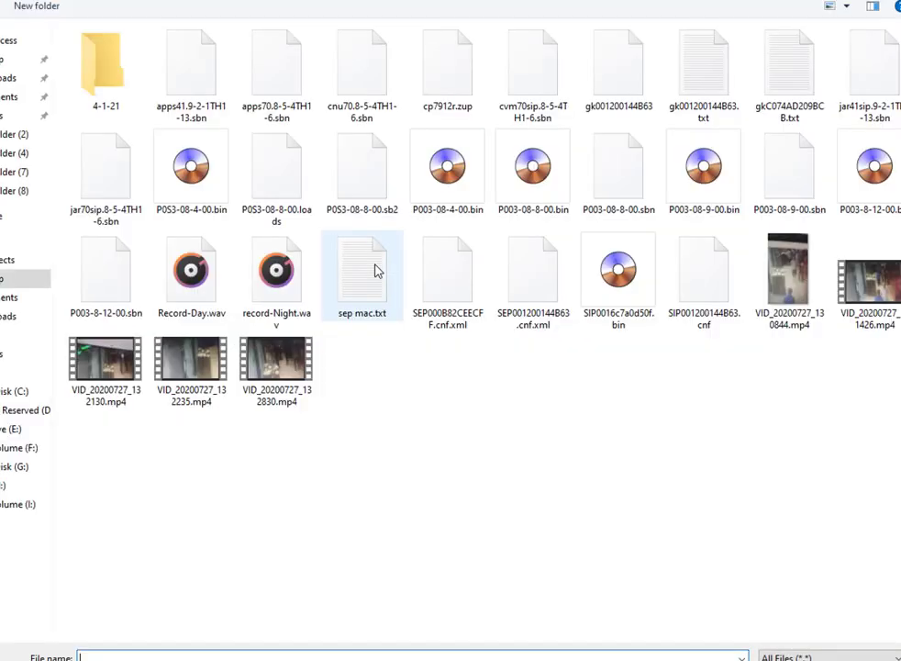
left_click(203, 297)
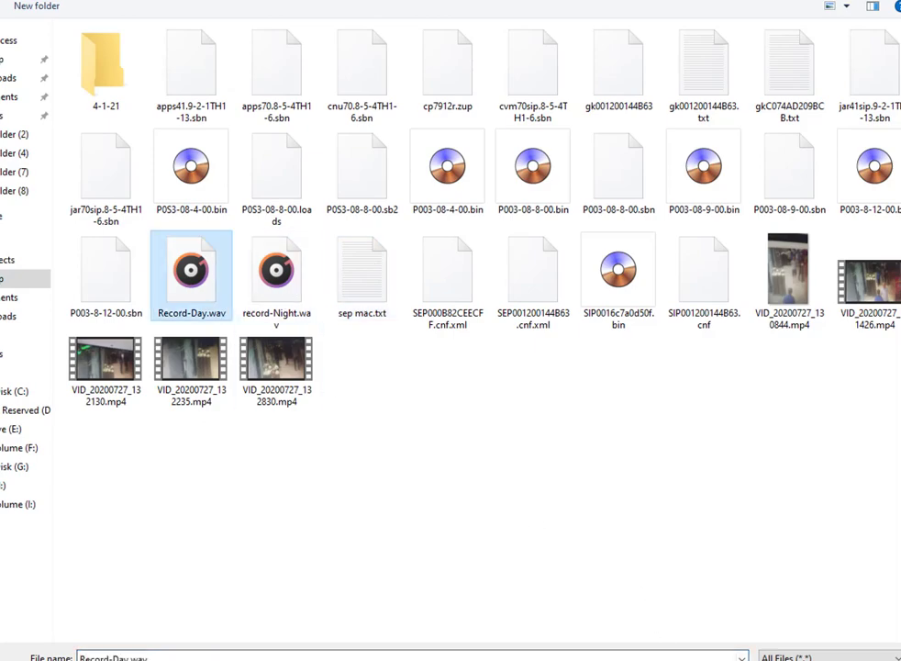
key("Return")
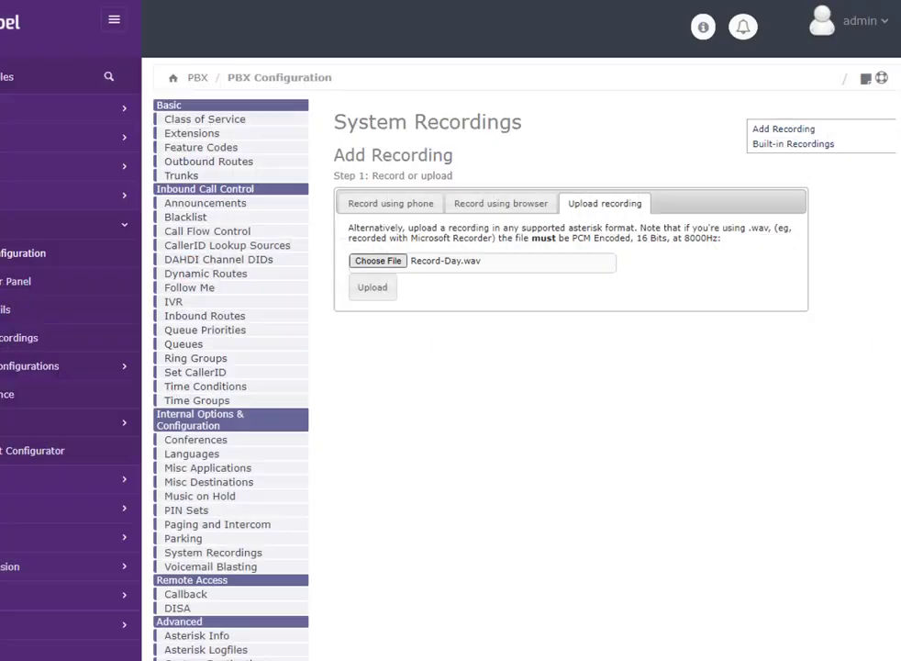
Upload Record-Day.wav and save it as the system recording Record-Day.
left_click(386, 300)
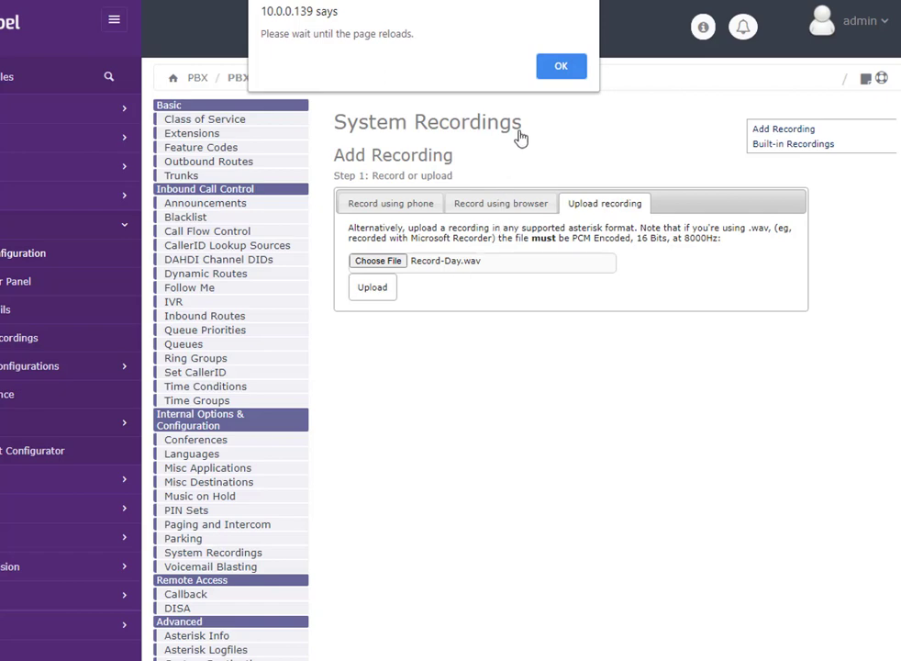
left_click(559, 70)
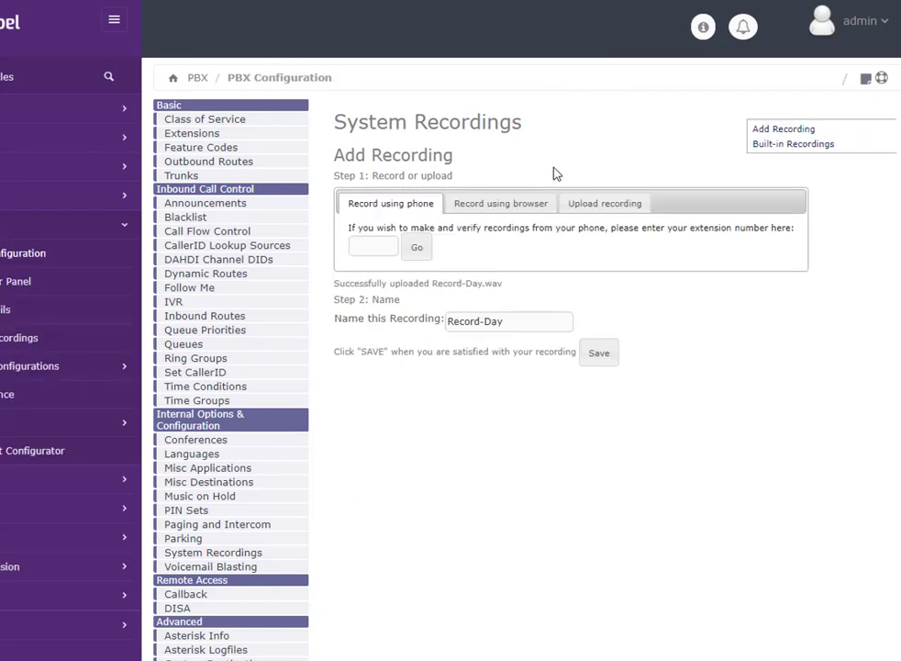
left_click(600, 358)
left_click(617, 208)
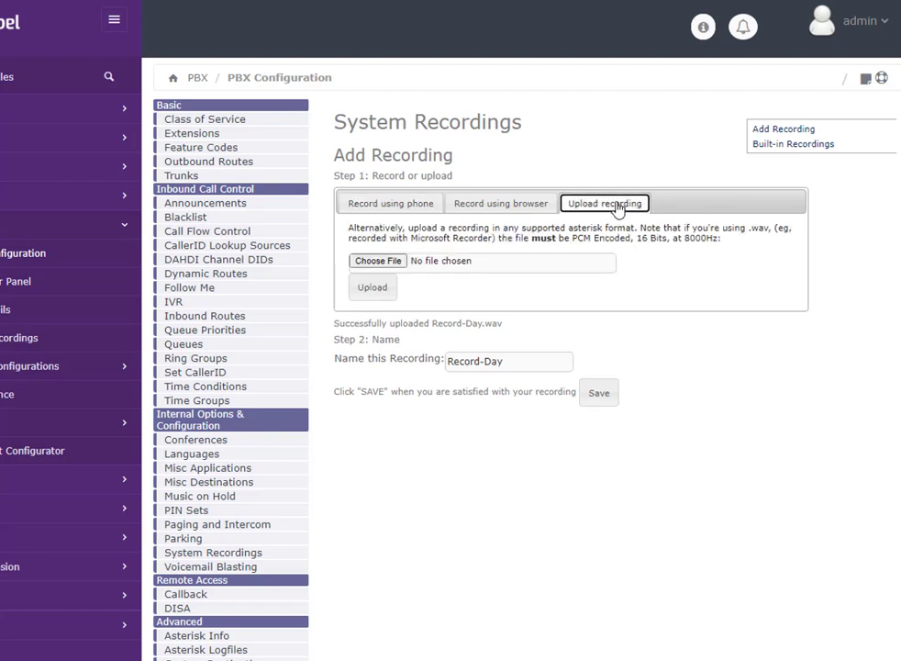
left_click(597, 394)
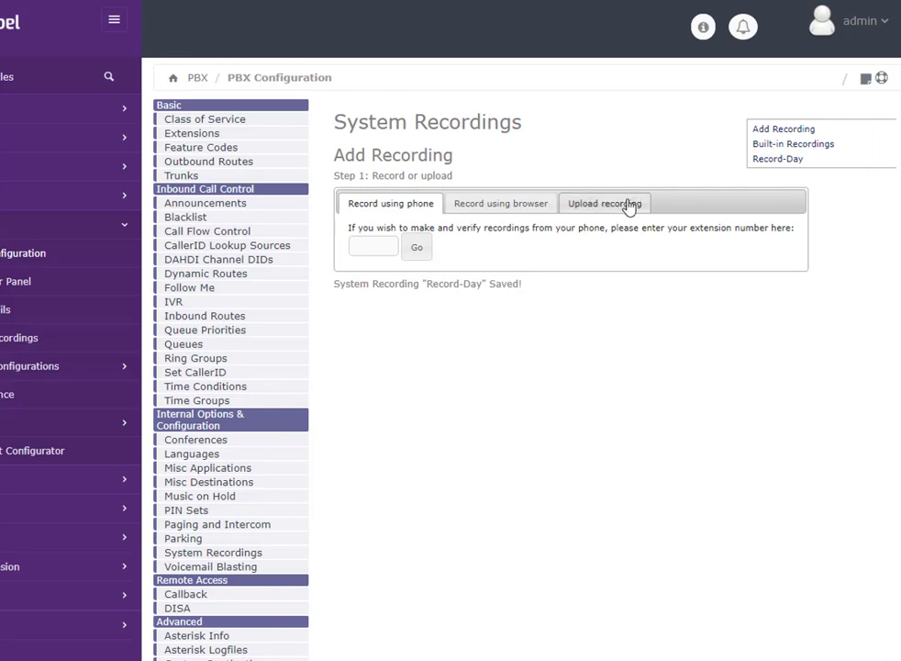
Upload record-Night.wav and save it as the system recording record-Night.
left_click(769, 134)
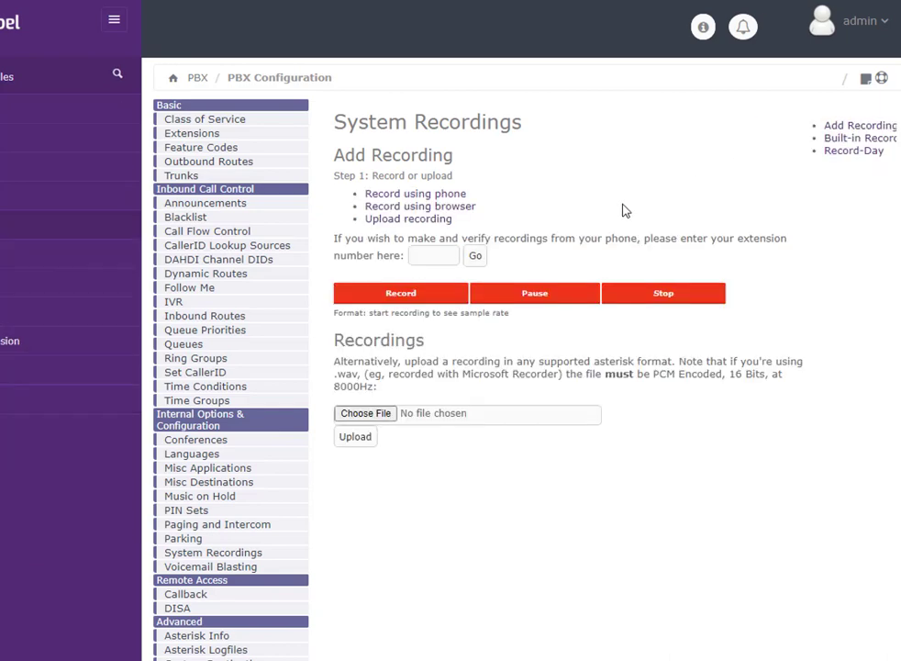
left_click(605, 209)
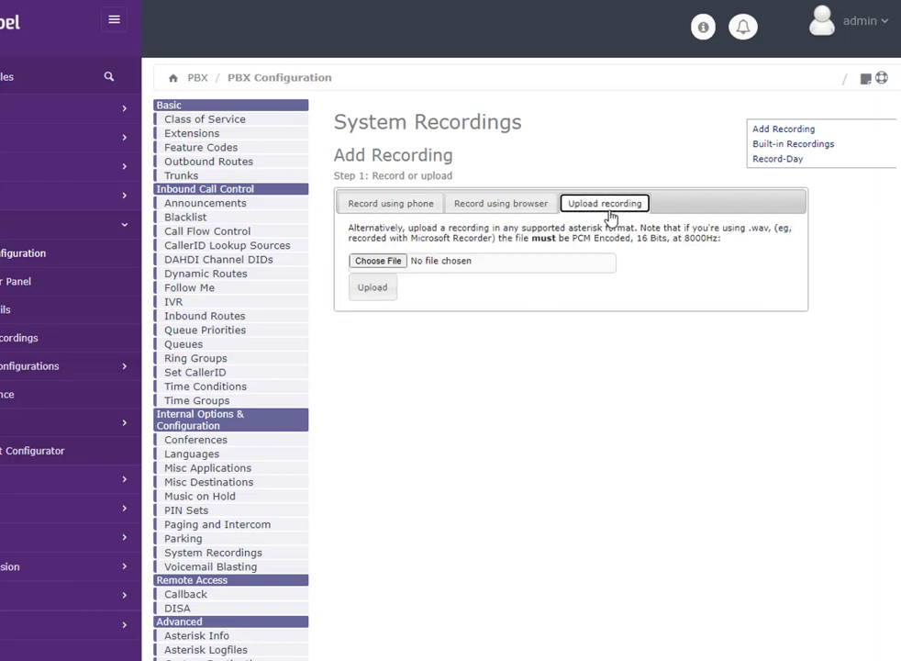
left_click(400, 263)
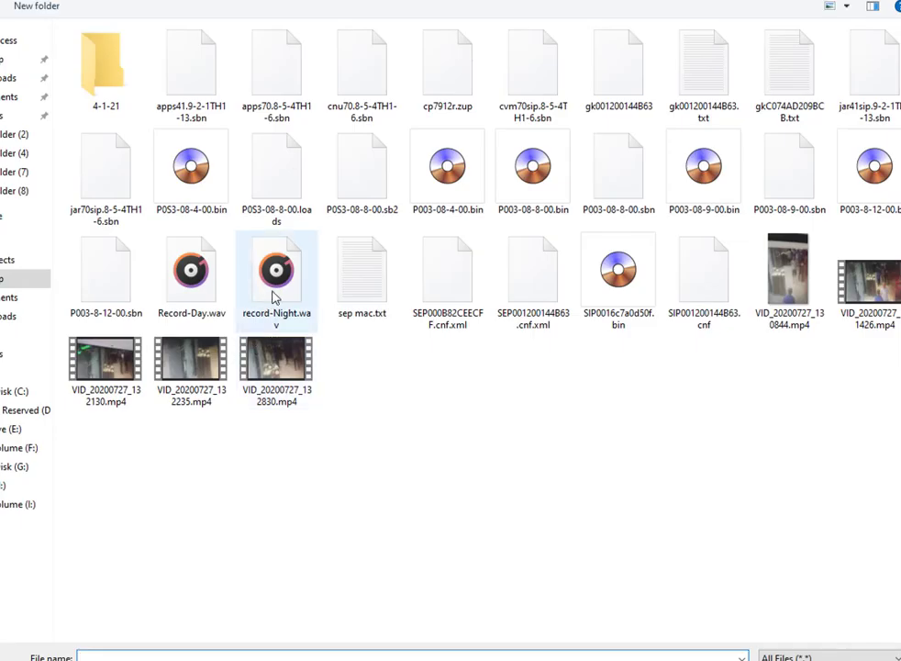
double_click(273, 296)
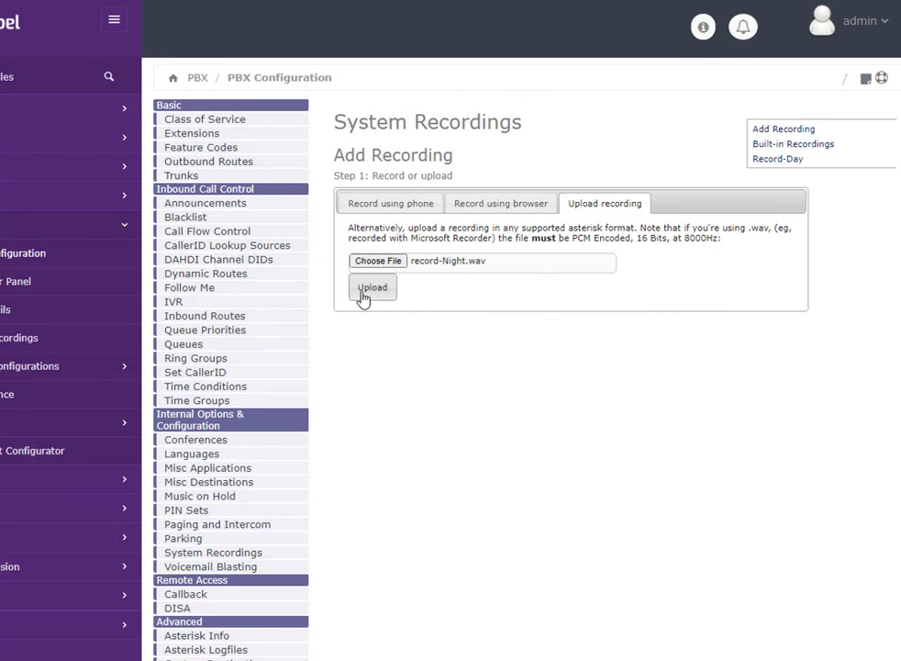
left_click(362, 295)
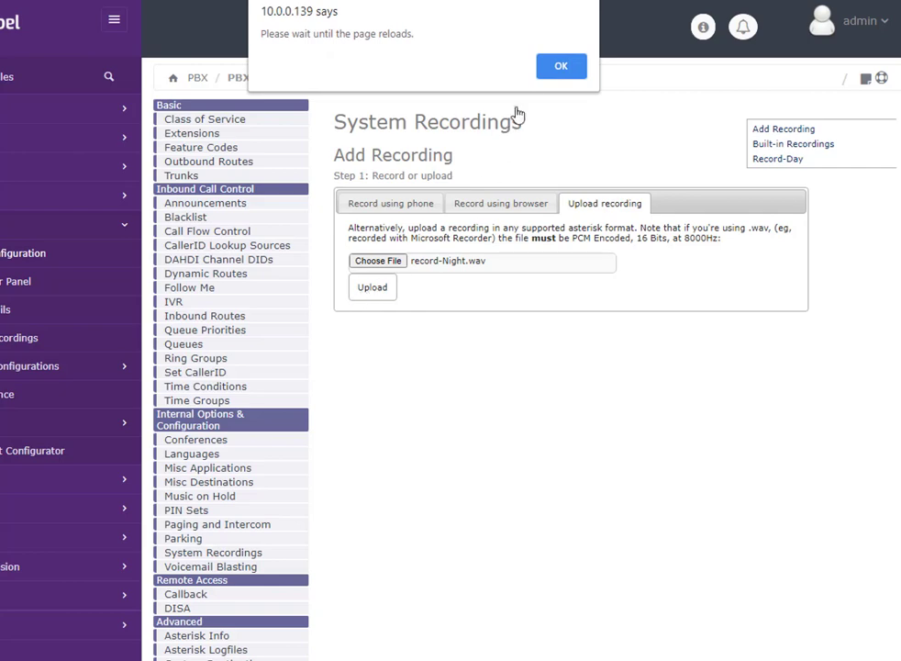
left_click(562, 67)
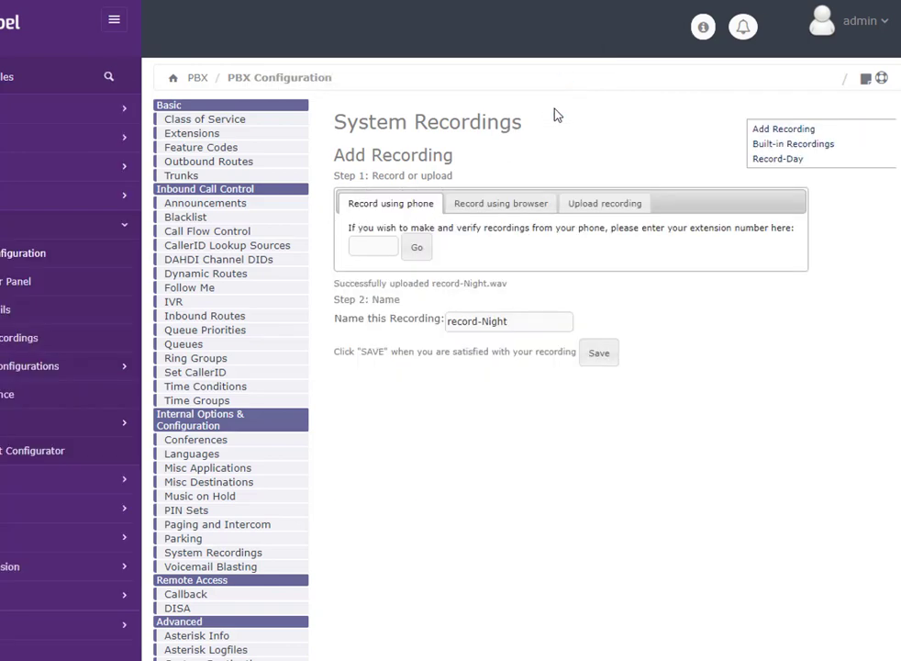
left_click(601, 353)
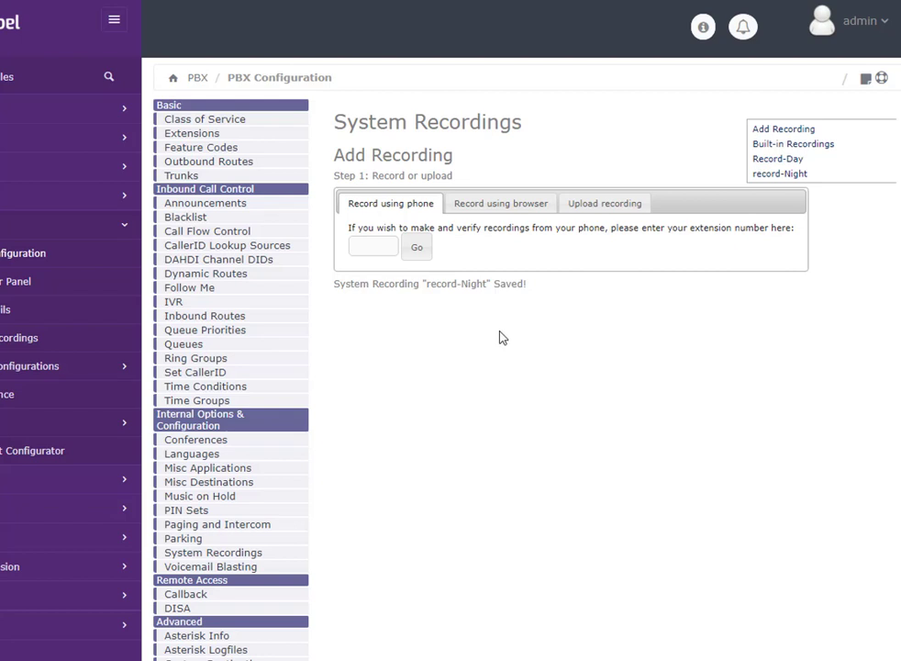
left_click(216, 304)
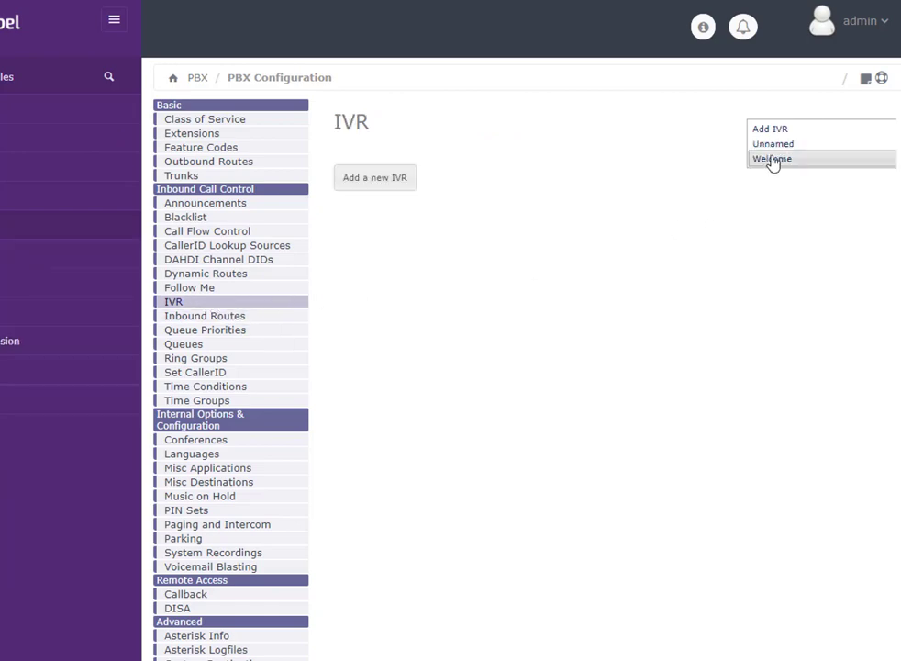
Set the Welcome IVR's Invalid Recording to Record-Day, submit it, and apply the configuration.
left_click(772, 160)
scroll(598, 375, "down", 1)
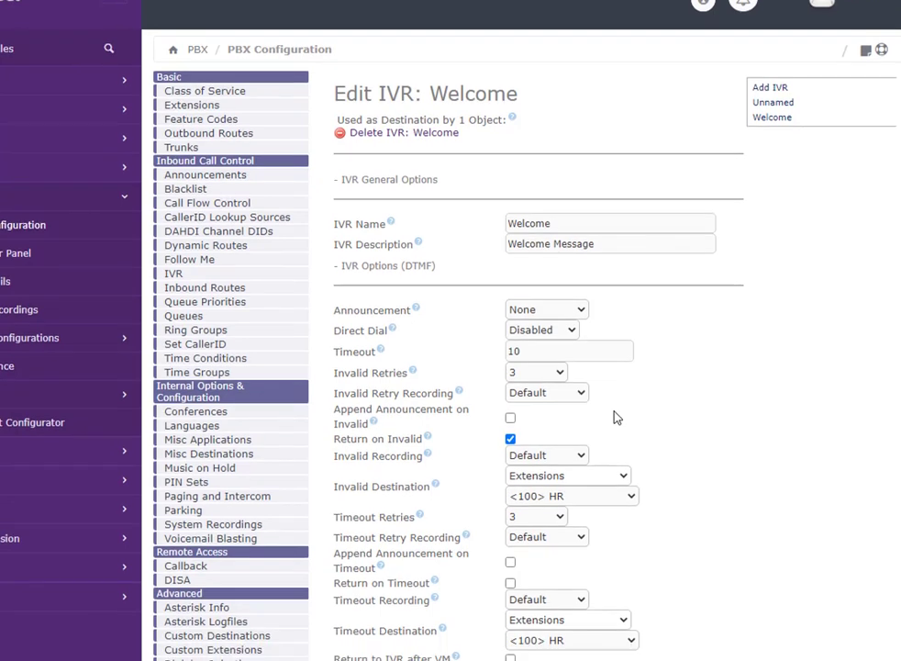
scroll(617, 417, "down", 2)
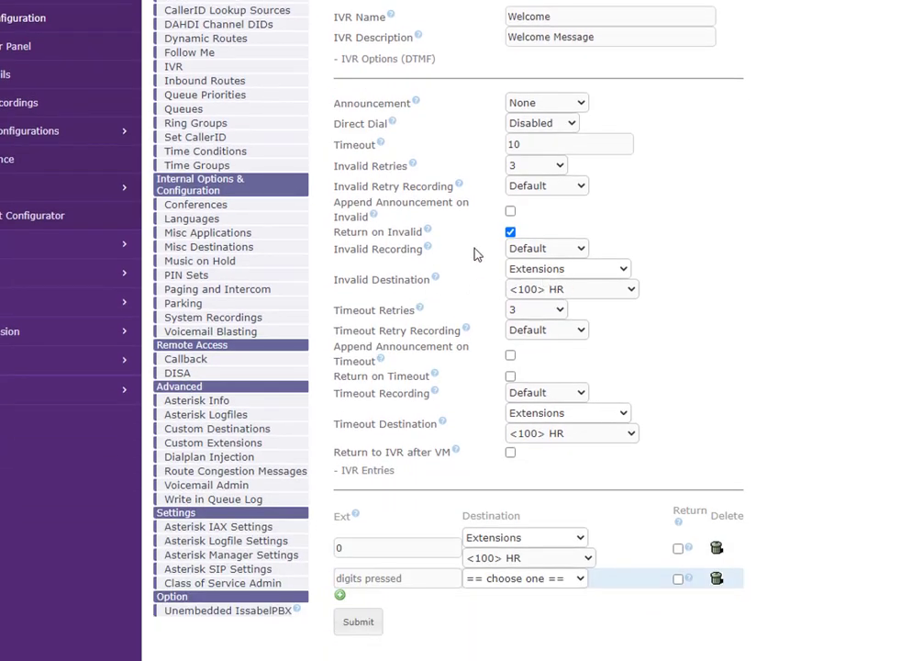
left_click(549, 249)
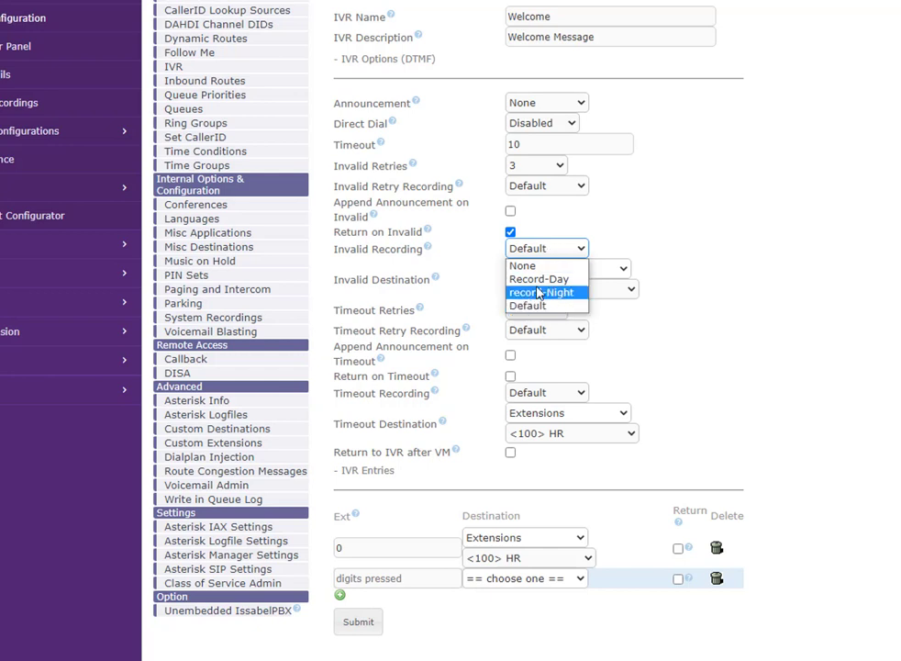
left_click(539, 281)
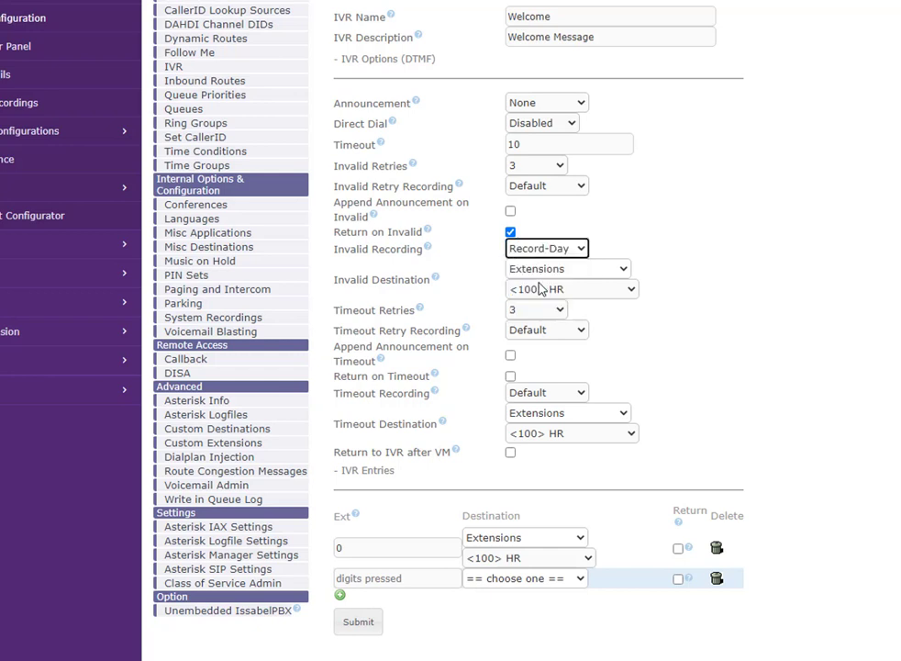
left_click(355, 624)
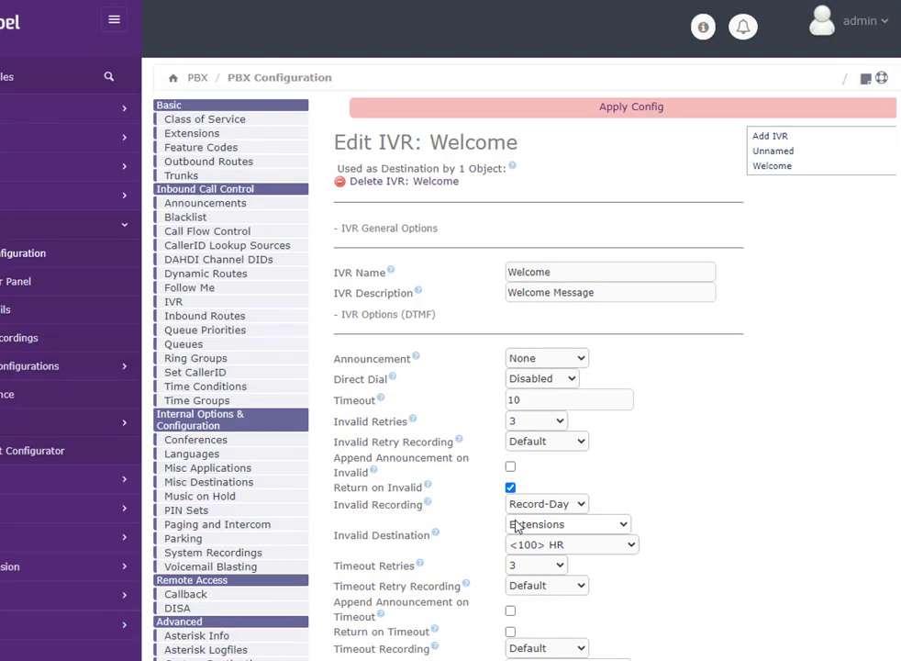
left_click(629, 116)
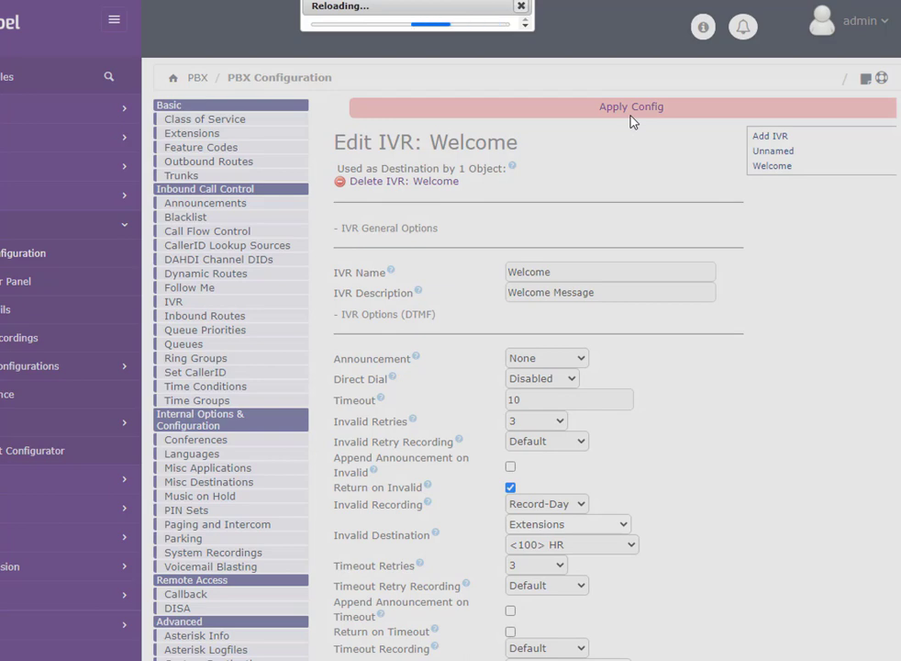